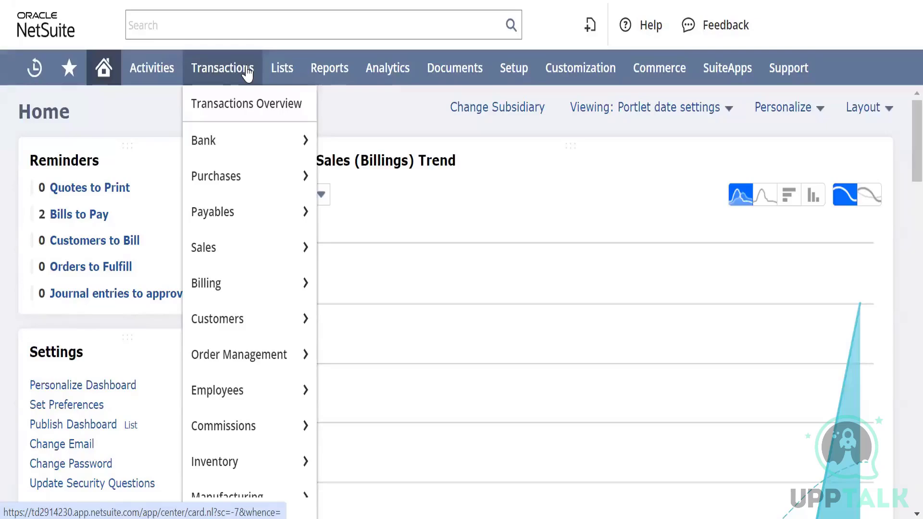
# Open the form for creating a new workflow from the workflow customization area
pyautogui.moveTo(560, 72)
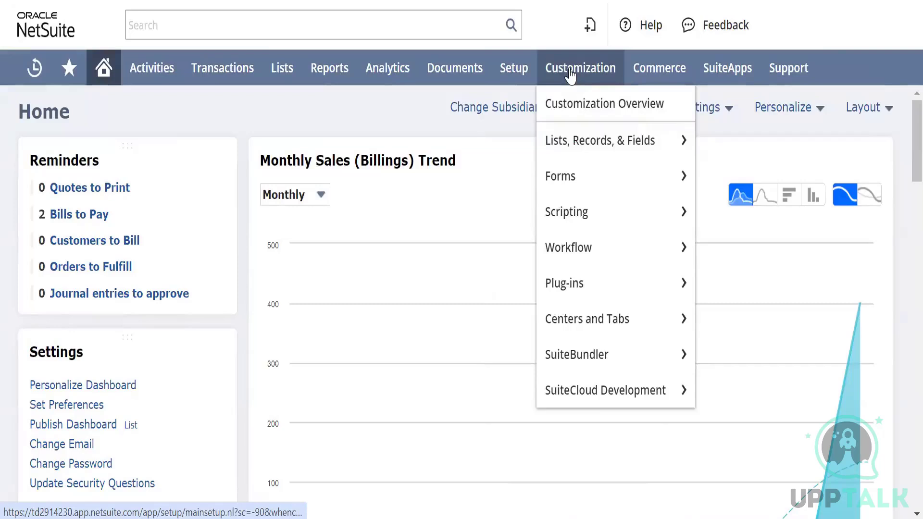
pyautogui.moveTo(595, 247)
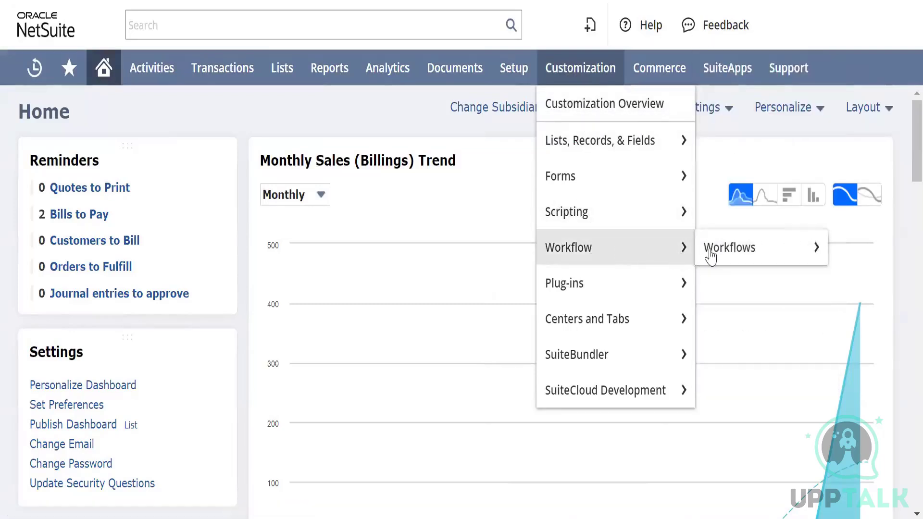
pyautogui.moveTo(716, 251)
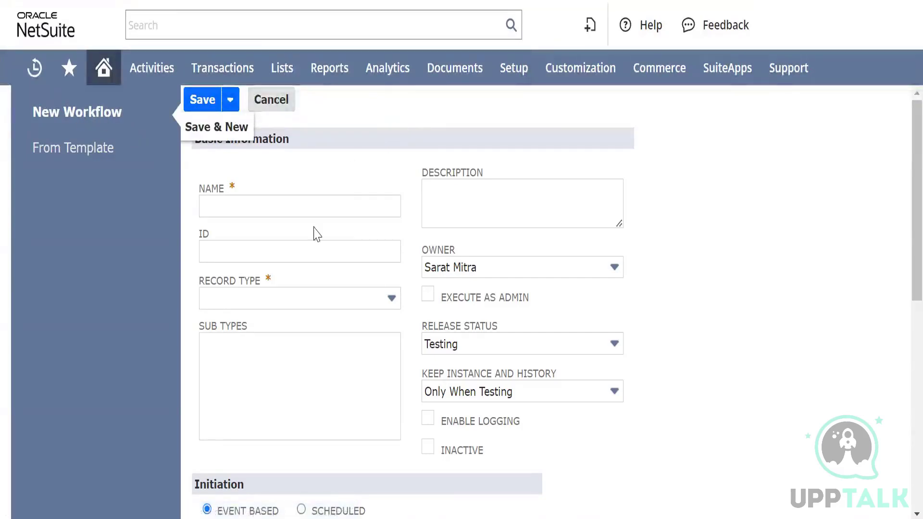
# Name the new workflow Test Workflow
pyautogui.click(260, 208)
pyautogui.click(259, 206)
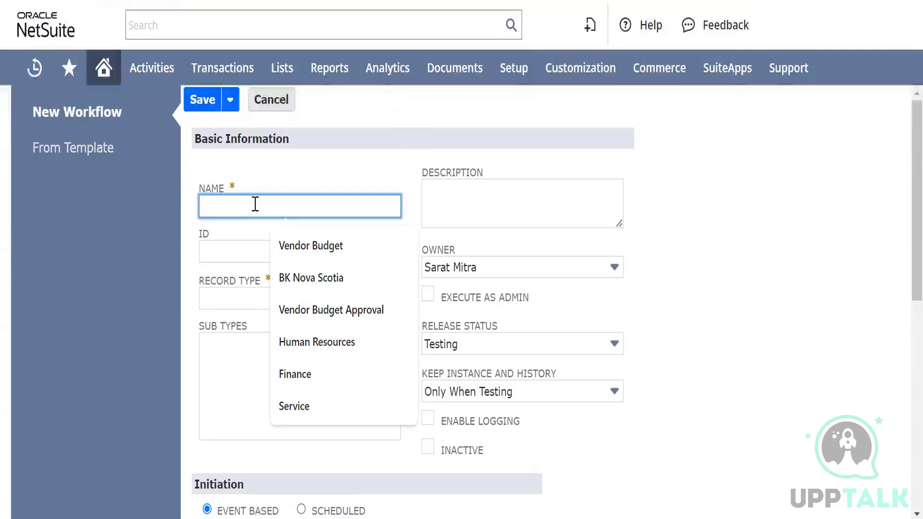
pyautogui.write('Test ')
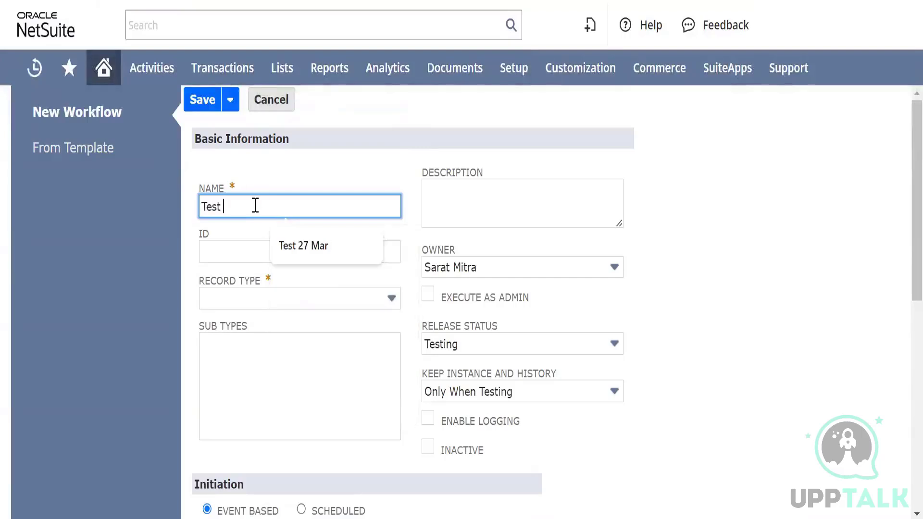
pyautogui.write('Workflo')
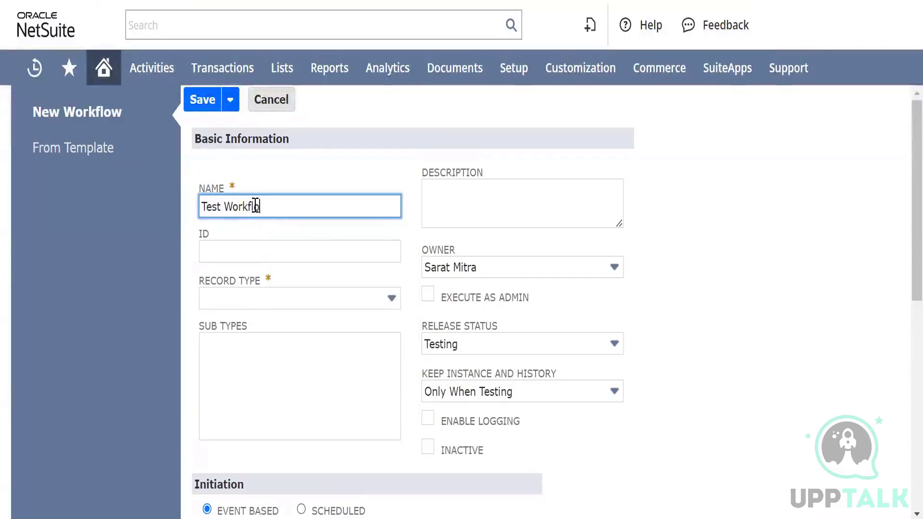
pyautogui.write('w')
pyautogui.press('Tab')
pyautogui.press('Tab')
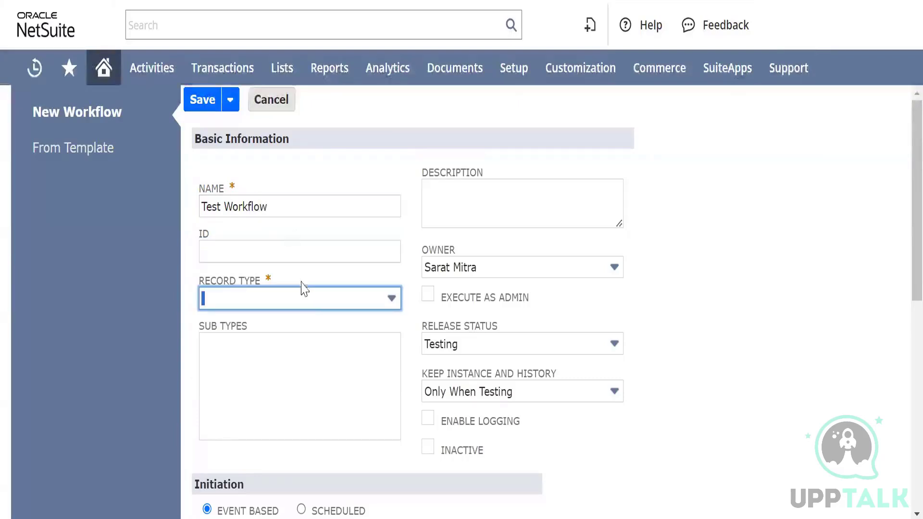
# Set the workflow's record type to Transaction
pyautogui.click(329, 303)
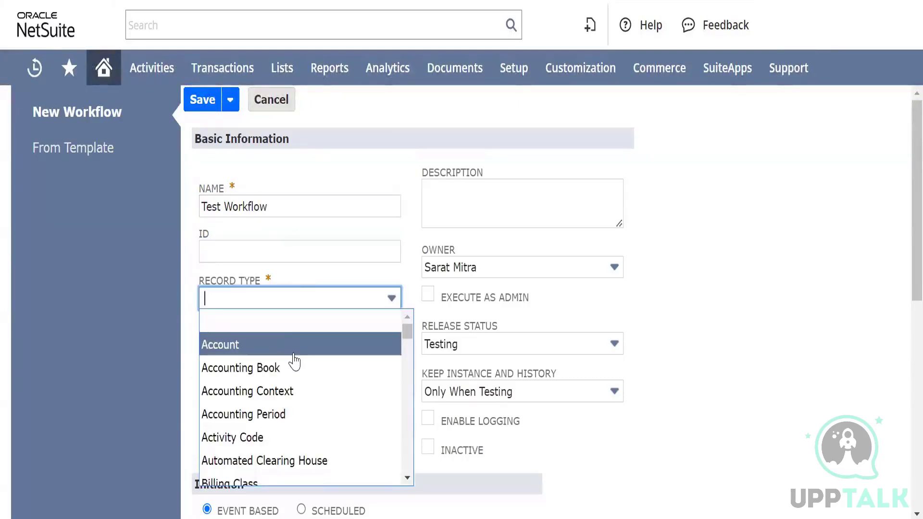
pyautogui.scroll(-2, 295, 363)
pyautogui.scroll(1, 295, 363)
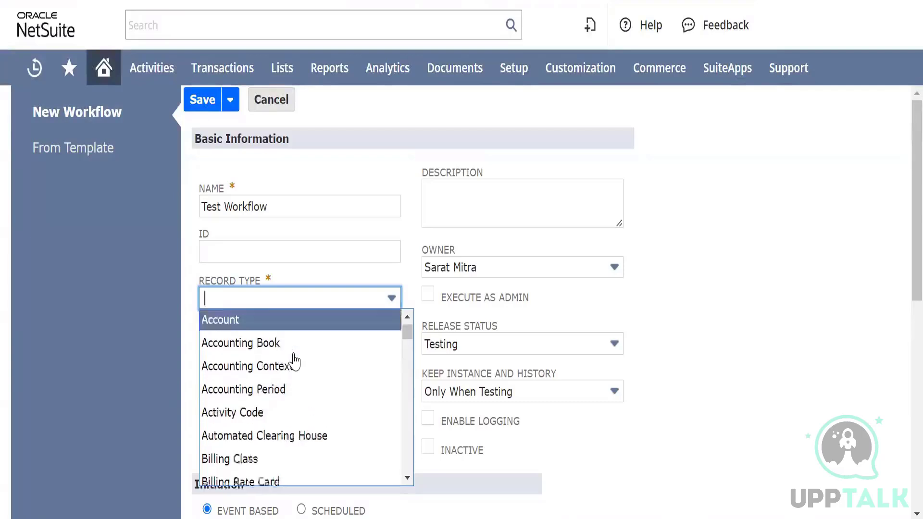
pyautogui.scroll(1, 294, 363)
pyautogui.scroll(-3, 294, 363)
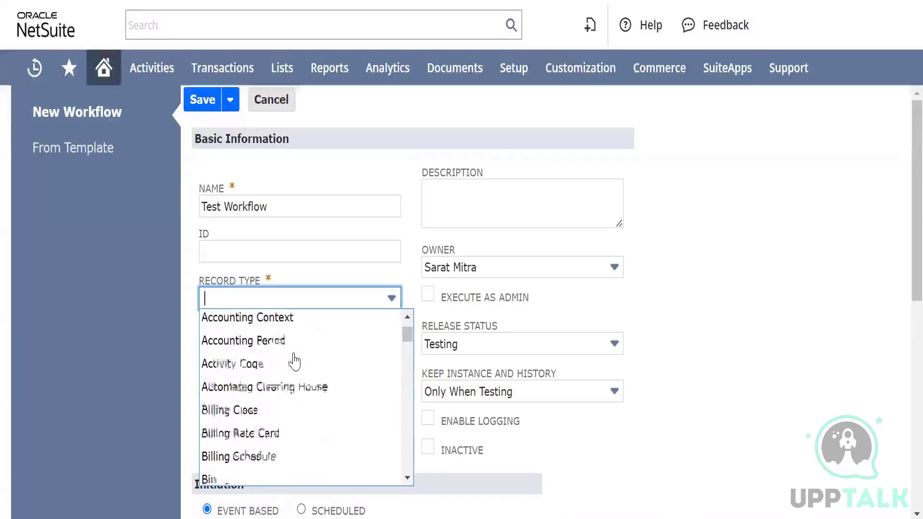
pyautogui.scroll(-14, 295, 361)
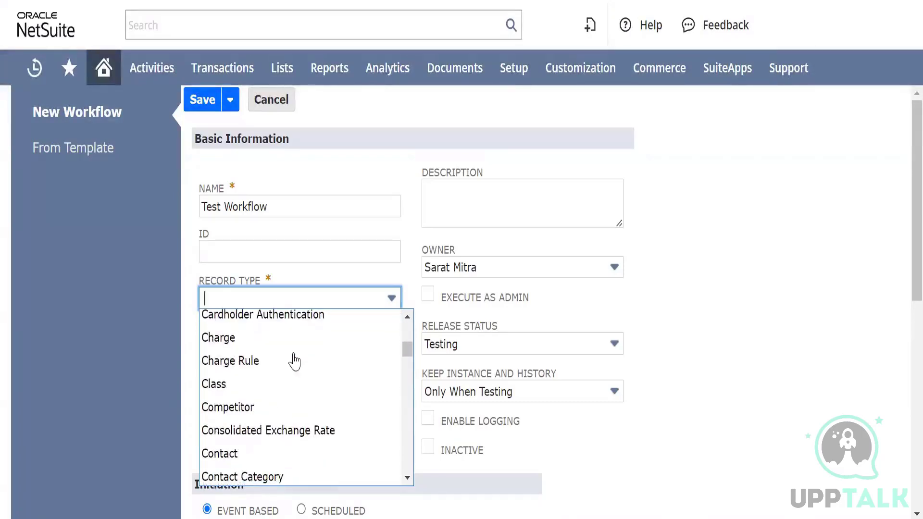
pyautogui.write('Task')
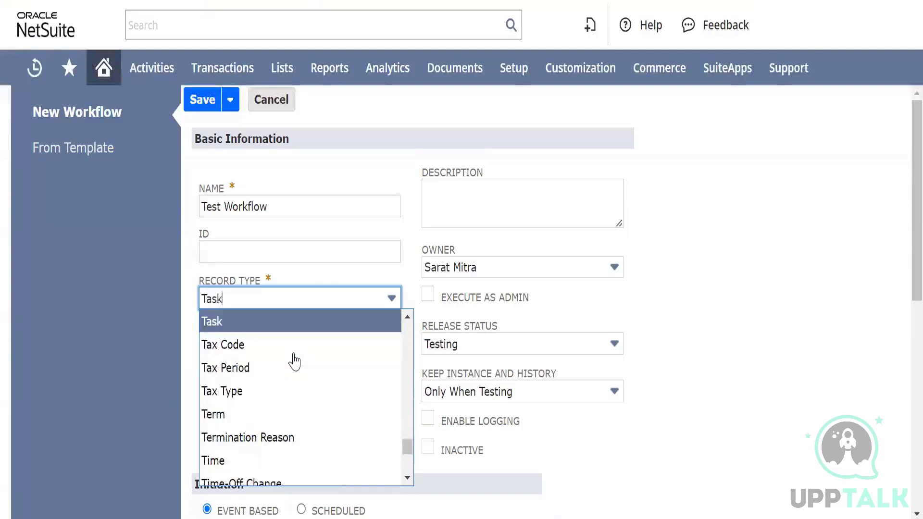
pyautogui.write('ransaction')
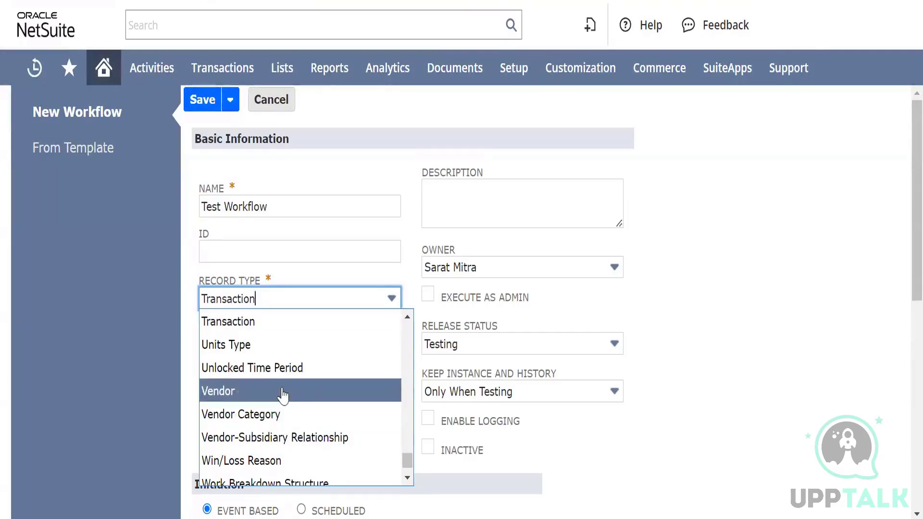
# Look through the other available record types, keeping Transaction as the workflow's record type
pyautogui.scroll(-2, 282, 395)
pyautogui.scroll(-1, 282, 395)
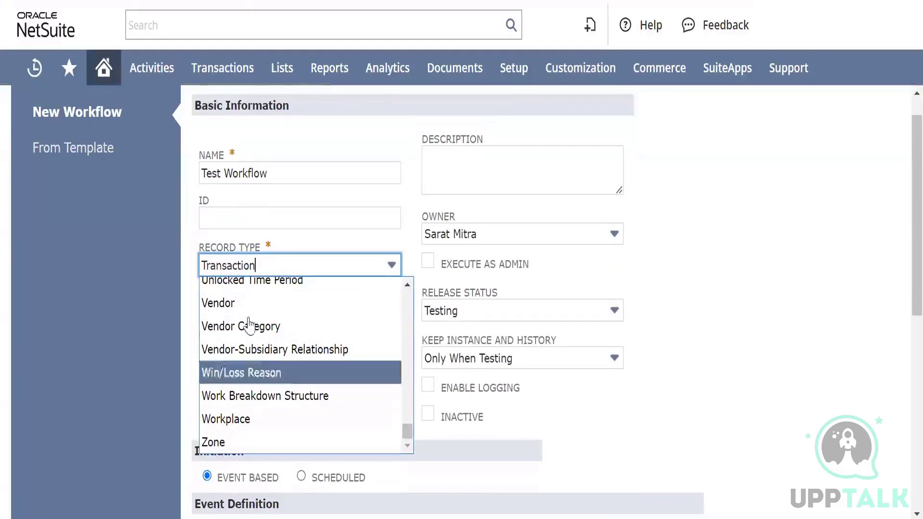
pyautogui.scroll(2, 293, 356)
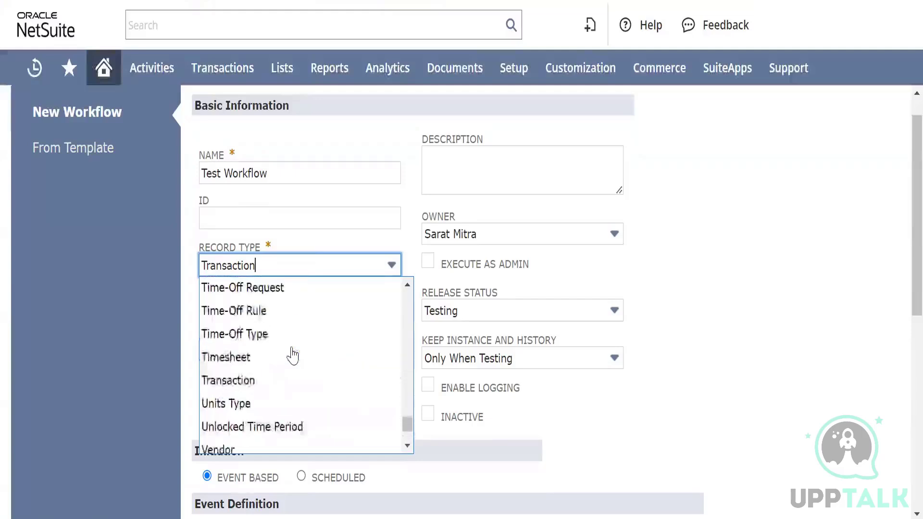
pyautogui.scroll(4, 292, 355)
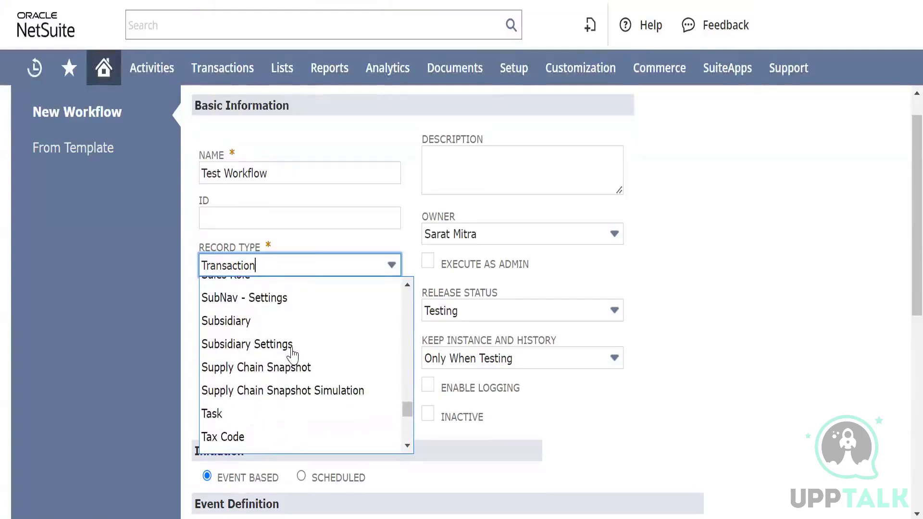
pyautogui.scroll(-5, 293, 356)
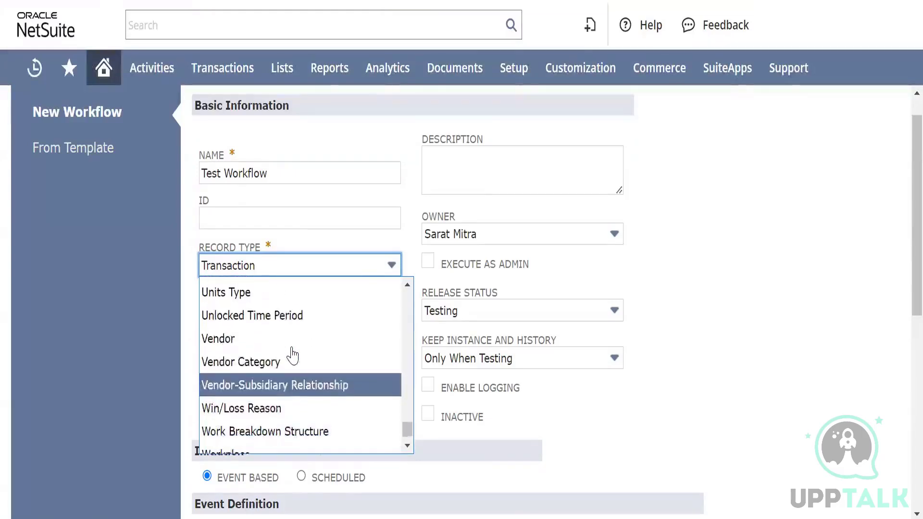
pyautogui.scroll(2, 292, 356)
pyautogui.scroll(-2, 292, 356)
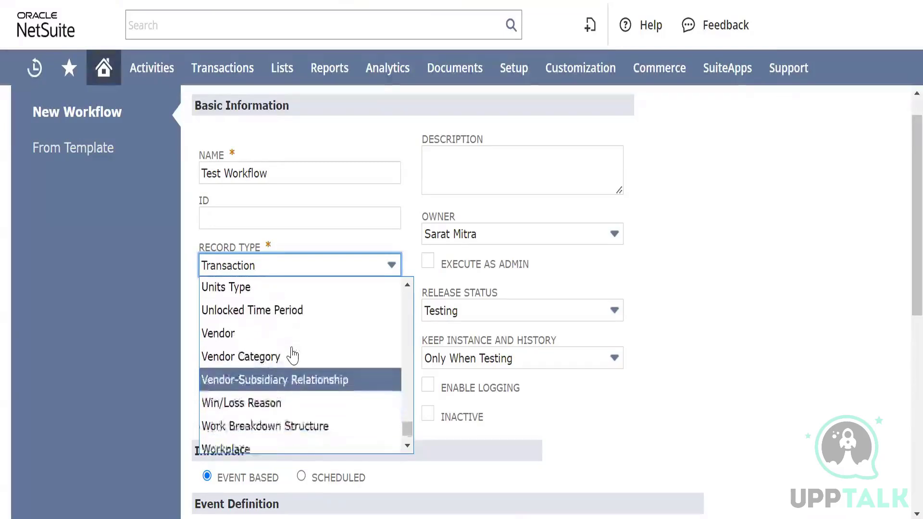
pyautogui.scroll(3, 292, 355)
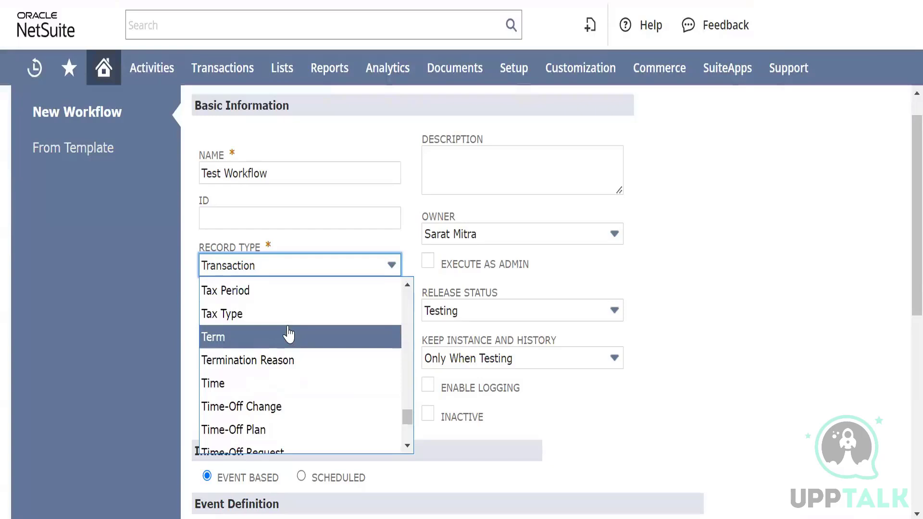
pyautogui.press('Tab')
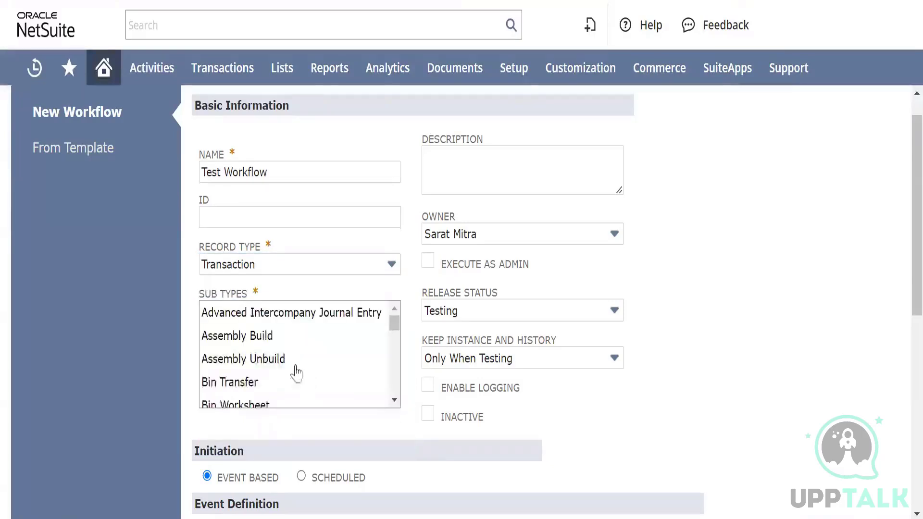
# Choose Purchase Order as the workflow's transaction sub type
pyautogui.rightClick(284, 343)
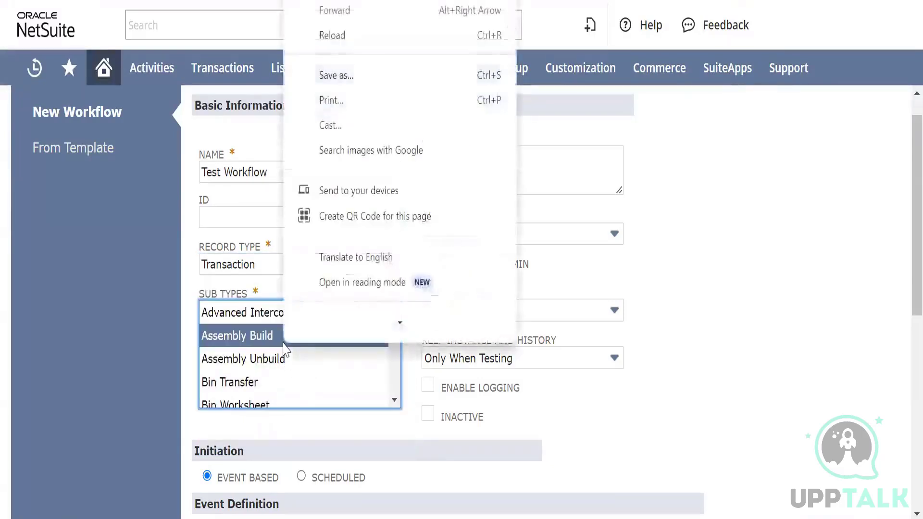
pyautogui.click(732, 407)
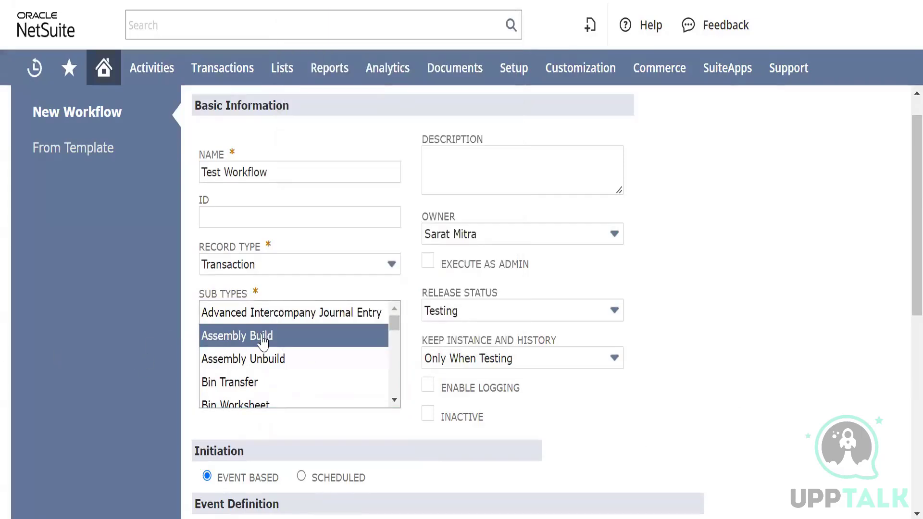
pyautogui.scroll(1, 263, 342)
pyautogui.scroll(-2, 299, 391)
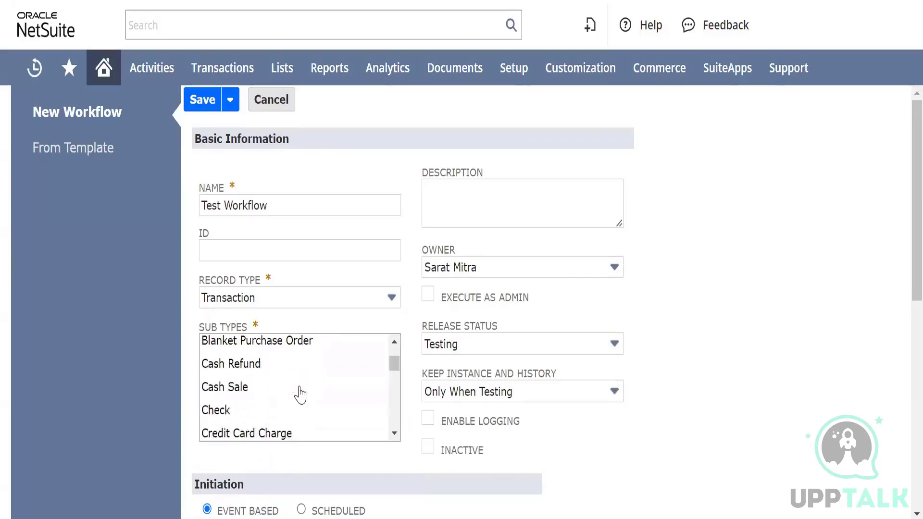
pyautogui.scroll(-3, 733, 350)
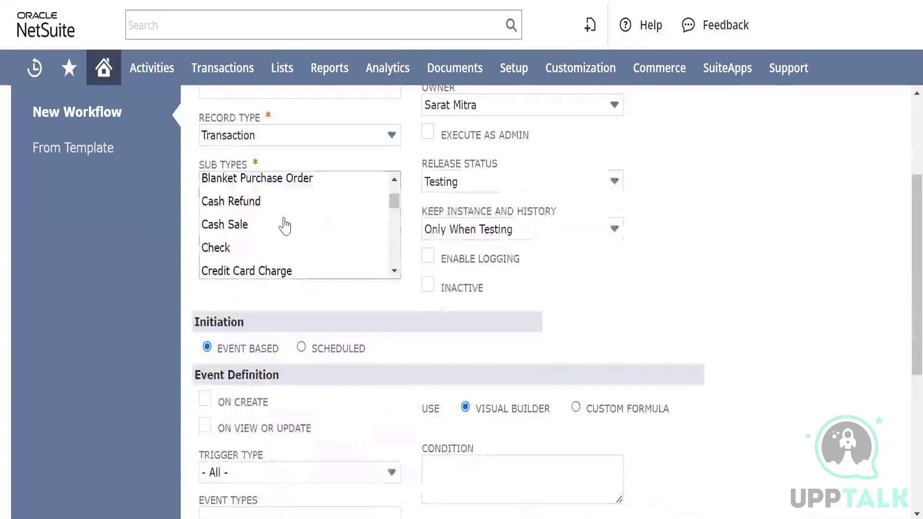
pyautogui.scroll(2, 288, 215)
pyautogui.scroll(-4, 289, 215)
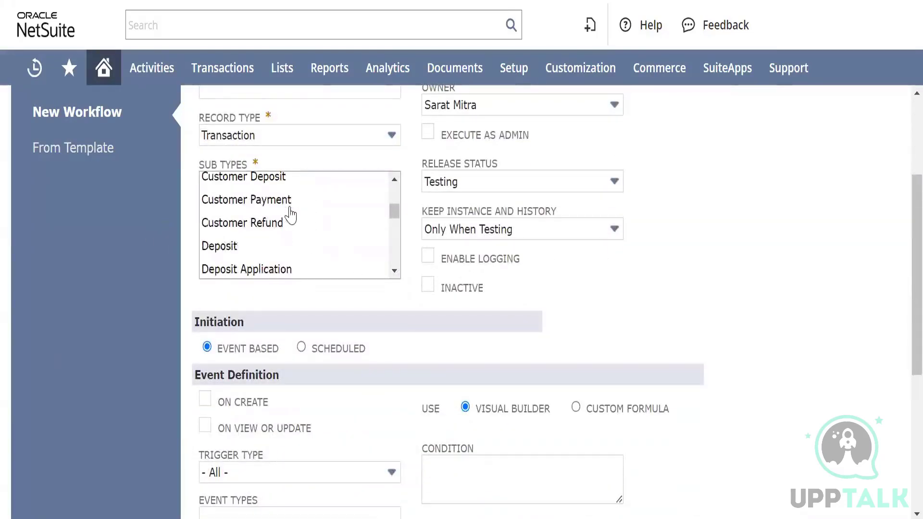
pyautogui.scroll(-3, 291, 215)
pyautogui.scroll(-6, 291, 215)
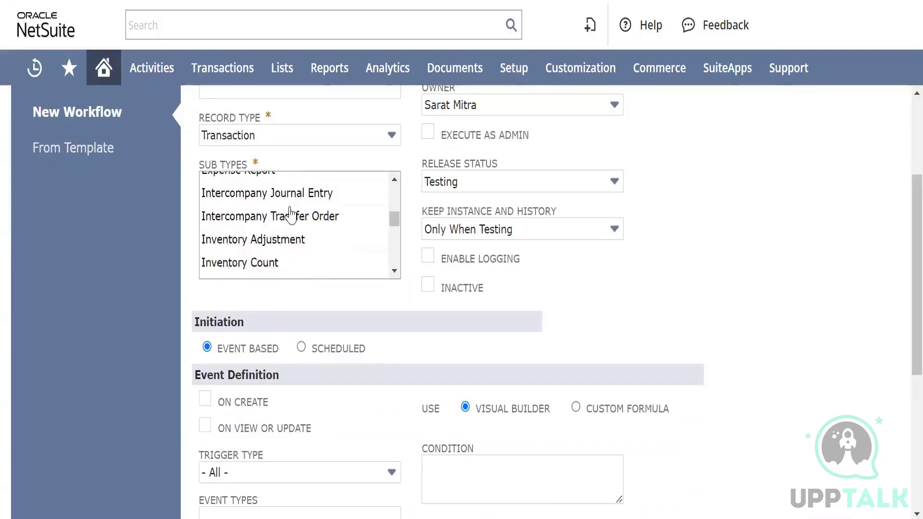
pyautogui.scroll(-8, 290, 216)
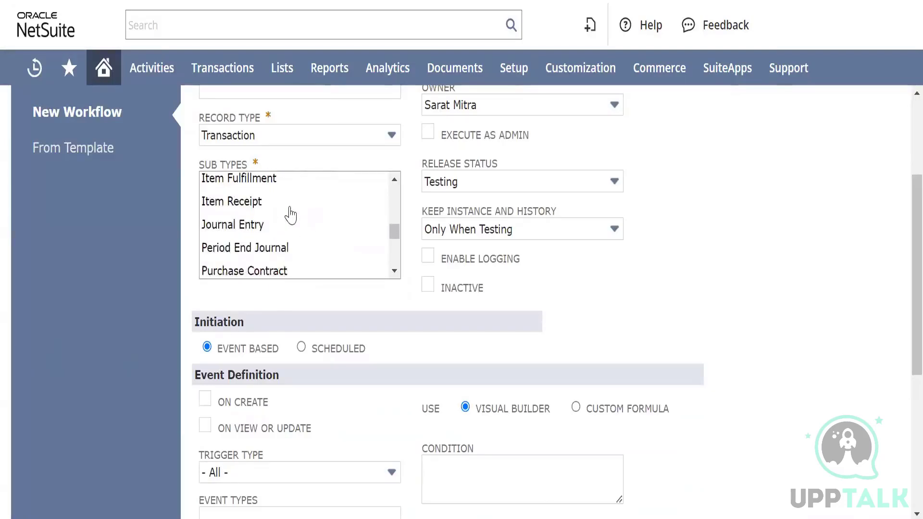
pyautogui.scroll(5, 291, 215)
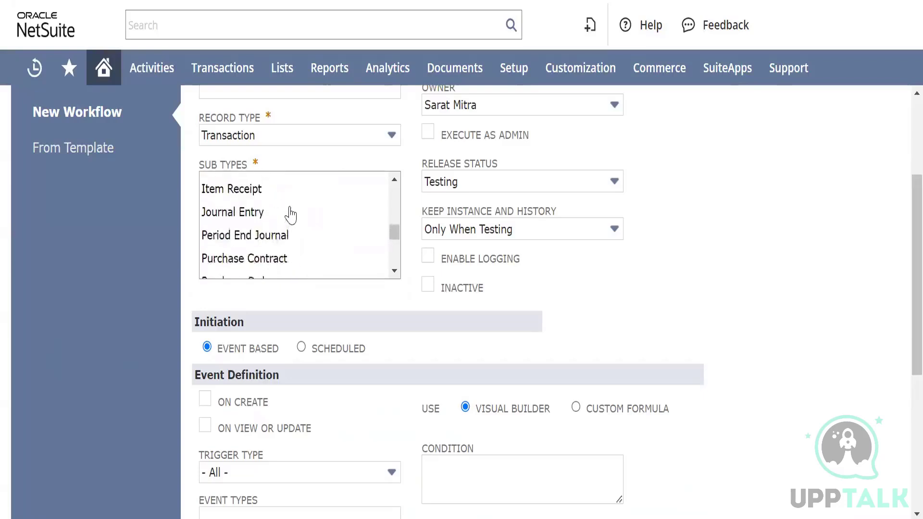
pyautogui.scroll(-2, 291, 216)
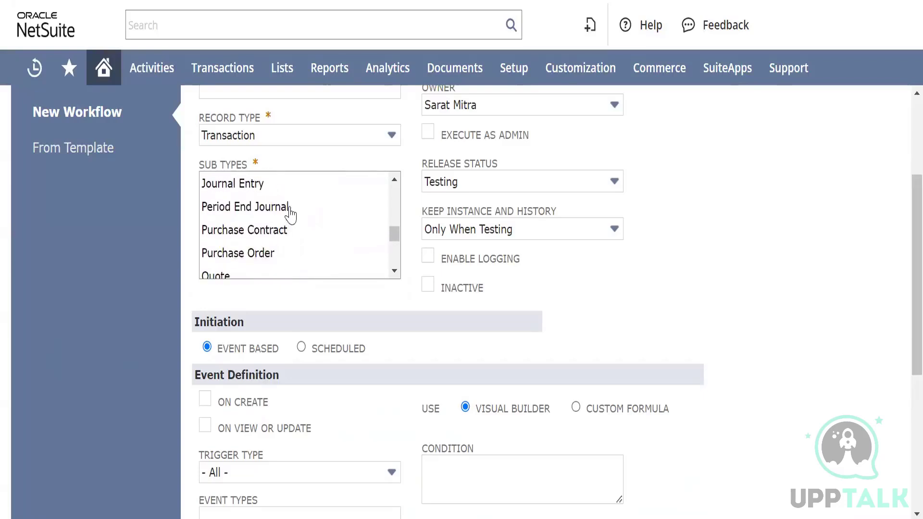
pyautogui.scroll(-2, 290, 215)
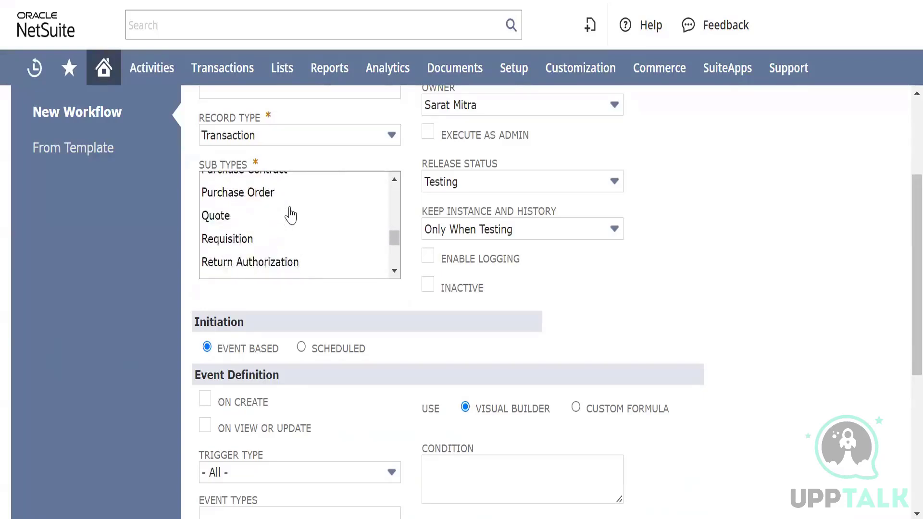
pyautogui.scroll(3, 291, 215)
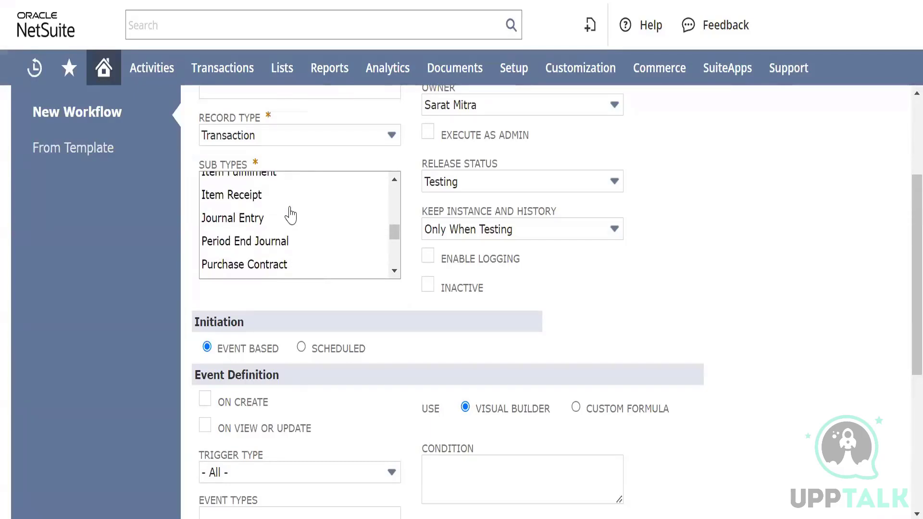
pyautogui.scroll(3, 291, 216)
pyautogui.scroll(-4, 291, 215)
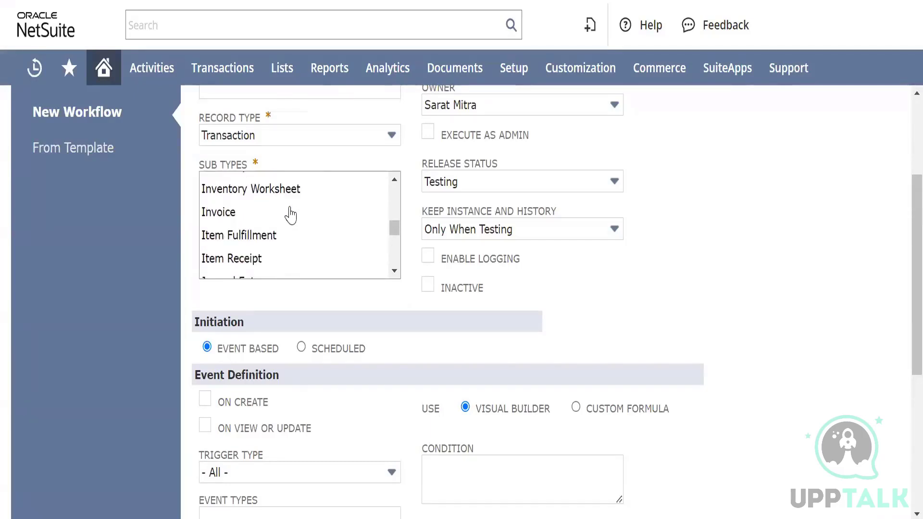
pyautogui.scroll(-1, 290, 215)
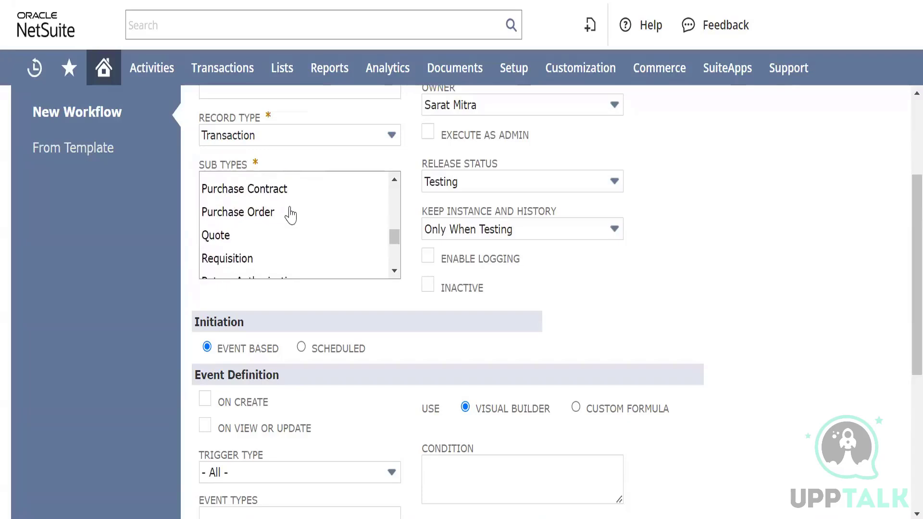
pyautogui.click(266, 211)
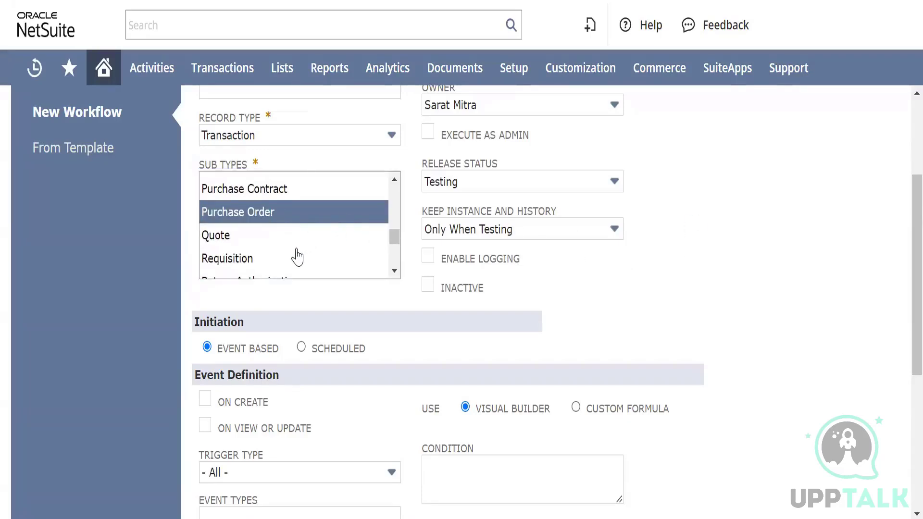
pyautogui.scroll(-1, 275, 251)
pyautogui.scroll(-2, 274, 247)
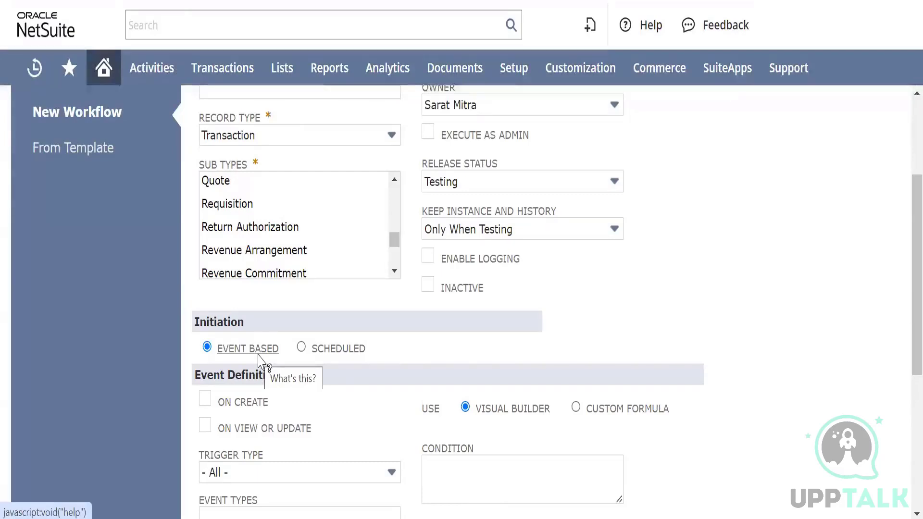
# Switch the initiation to Scheduled and look through the saved search filter choices and schedule fields
pyautogui.click(302, 347)
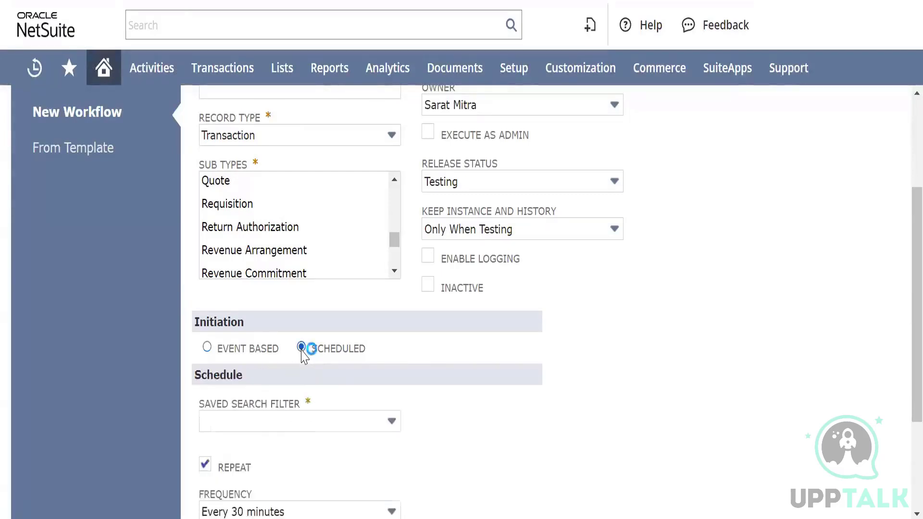
pyautogui.click(336, 421)
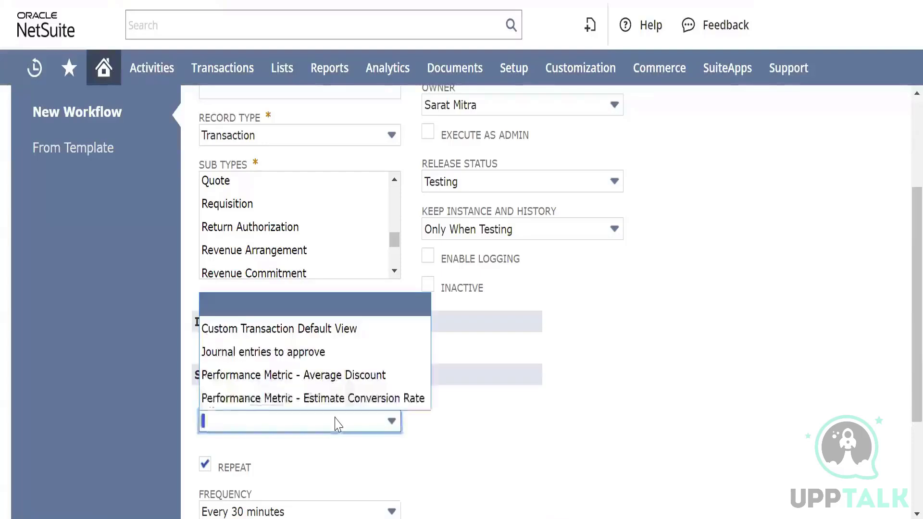
pyautogui.click(338, 424)
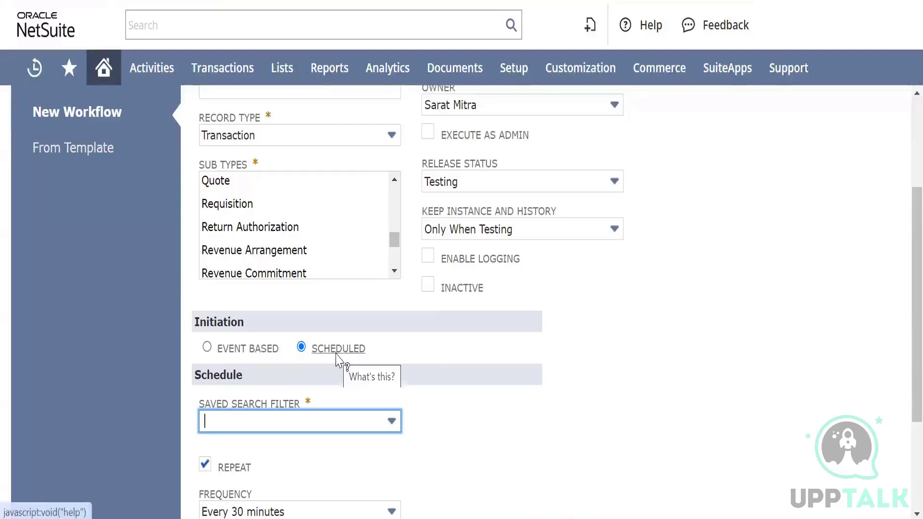
pyautogui.scroll(-1, 338, 356)
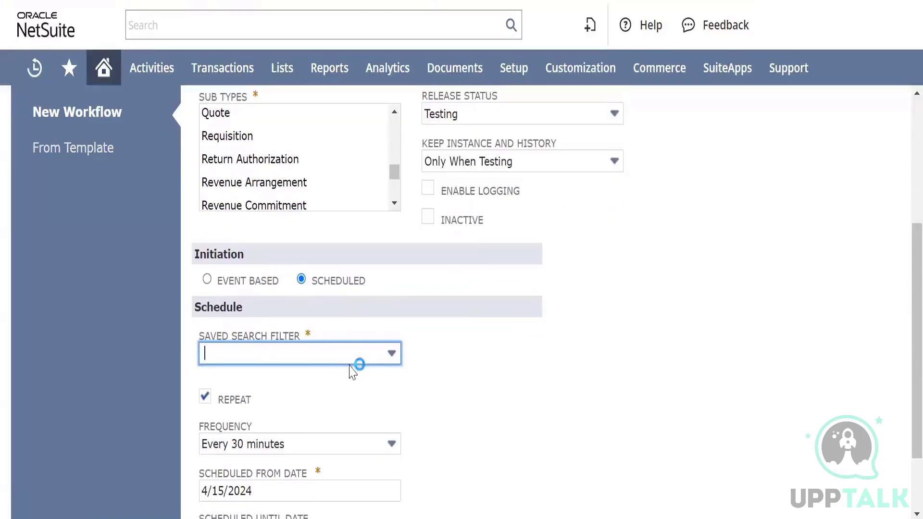
pyautogui.click(365, 358)
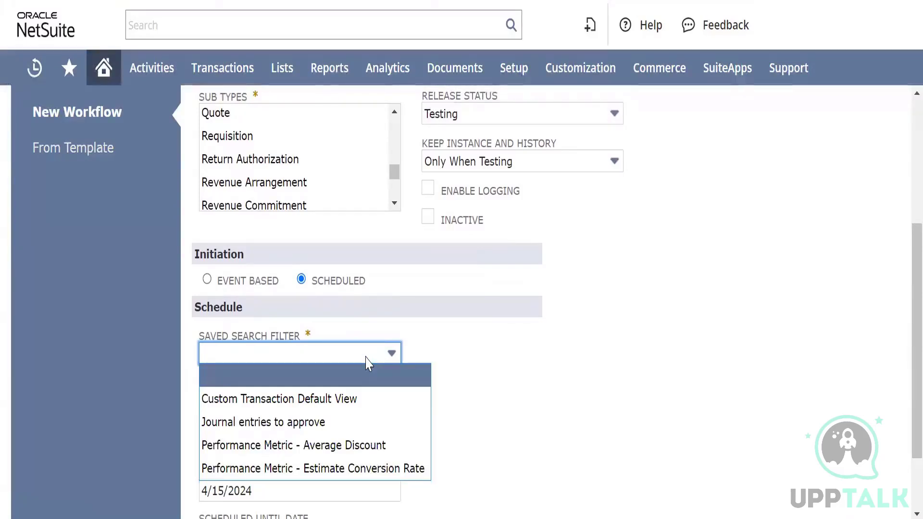
pyautogui.click(512, 388)
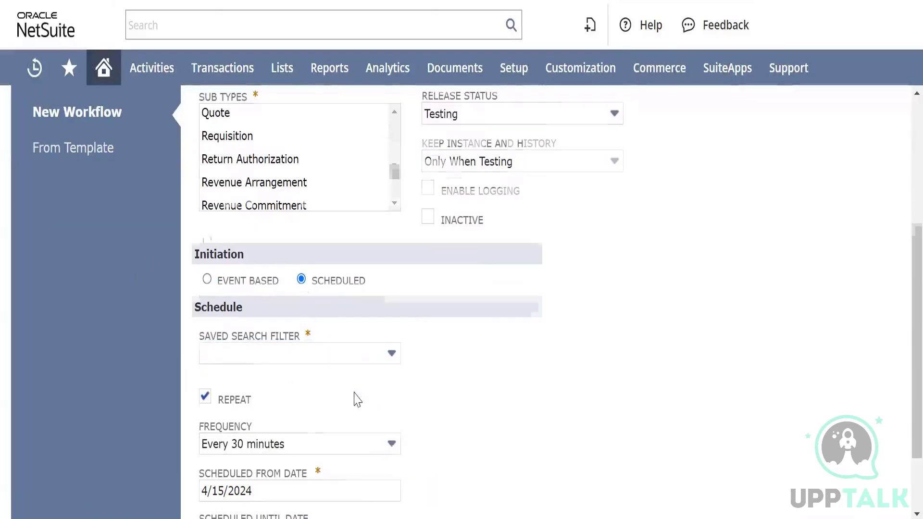
pyautogui.scroll(-2, 352, 398)
pyautogui.scroll(3, 354, 397)
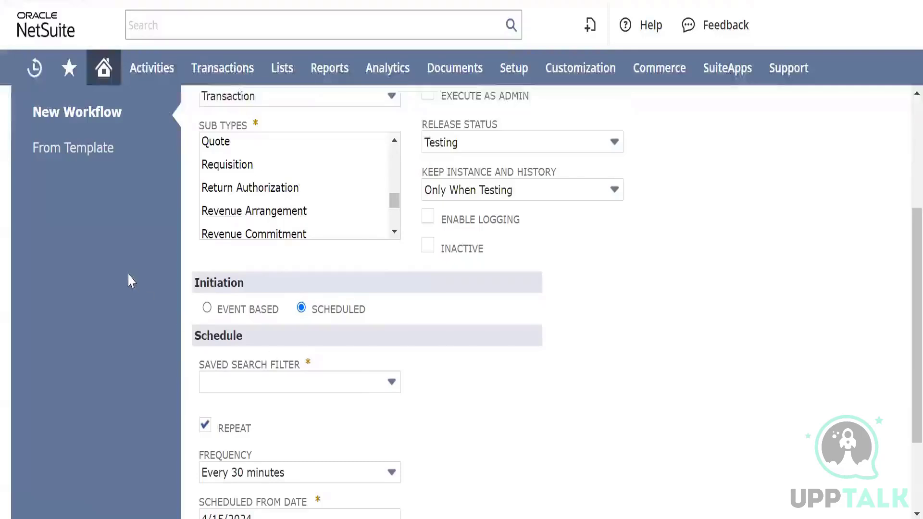
# Set the initiation to Event Based and enable both On Create and On View or Update in the event definition
pyautogui.click(206, 308)
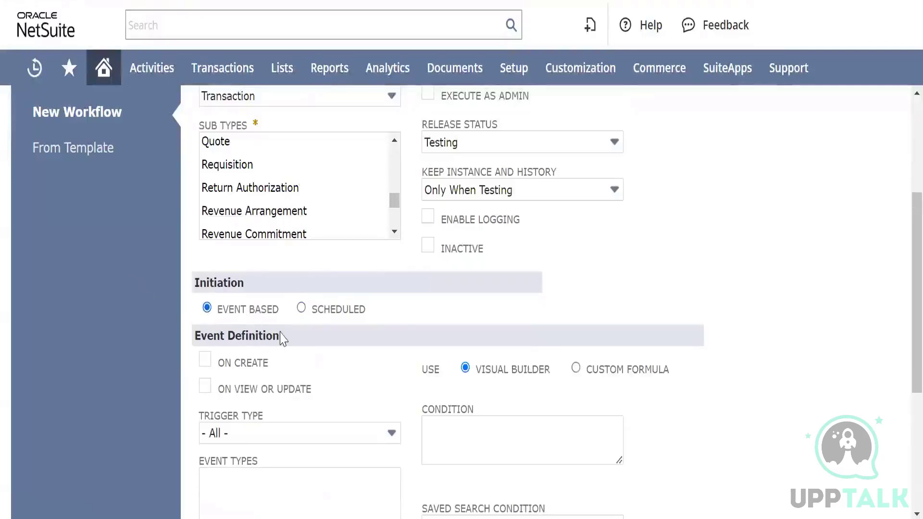
pyautogui.scroll(-3, 281, 341)
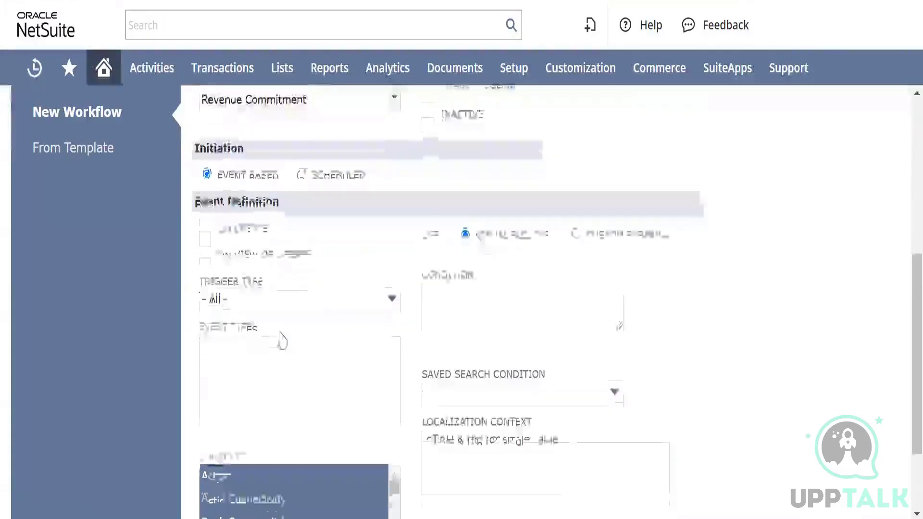
pyautogui.click(207, 226)
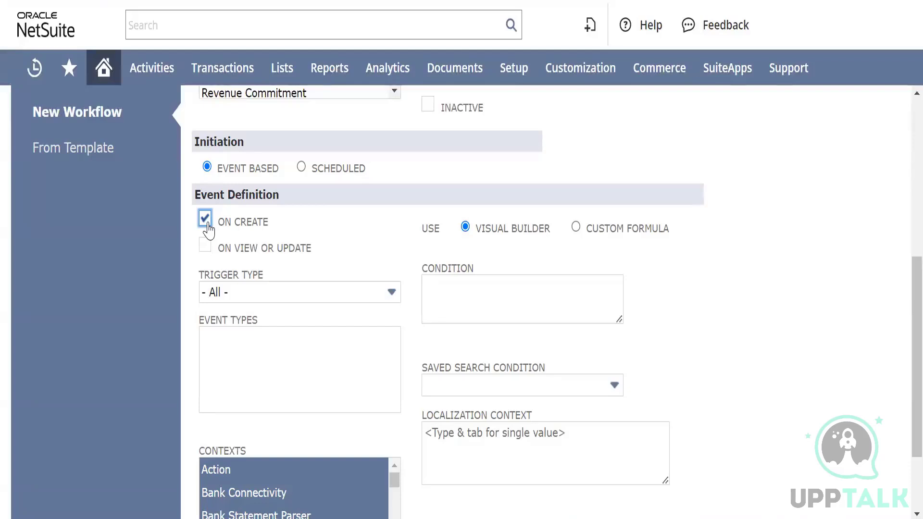
pyautogui.scroll(4, 272, 217)
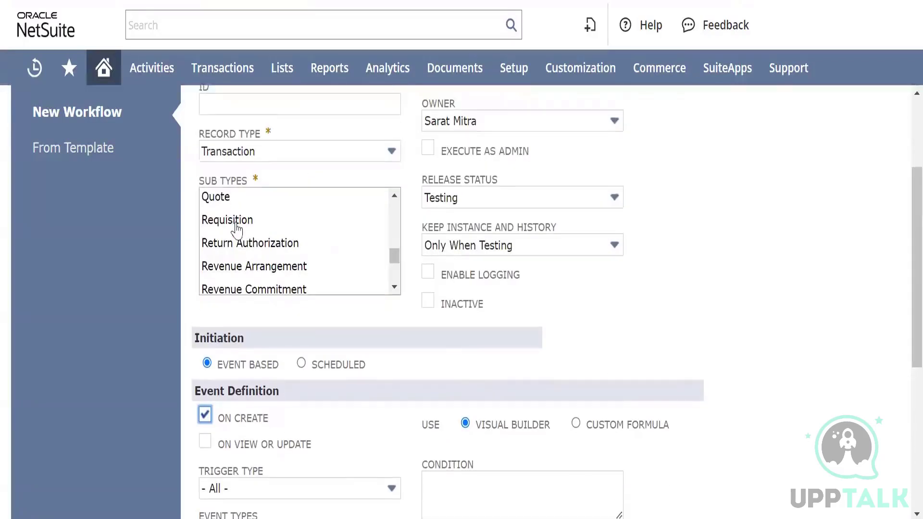
pyautogui.scroll(-5, 237, 229)
pyautogui.scroll(-3, 354, 422)
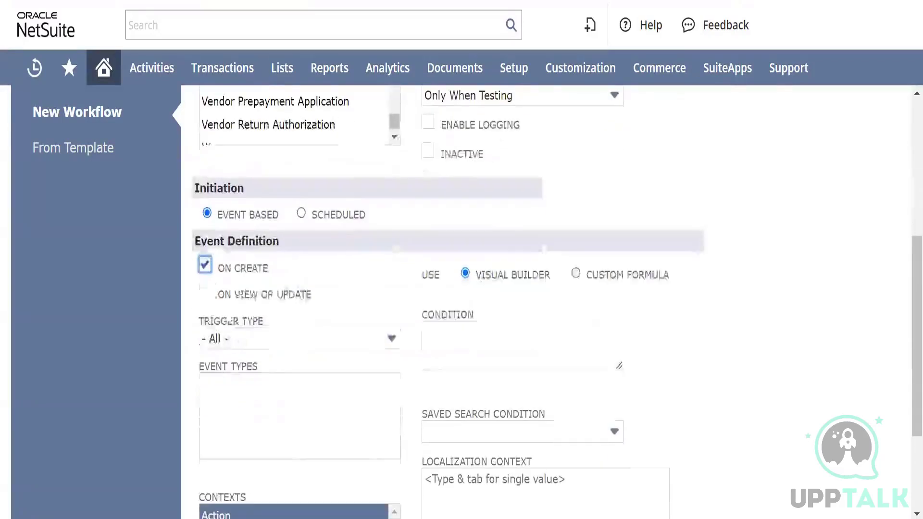
pyautogui.click(205, 293)
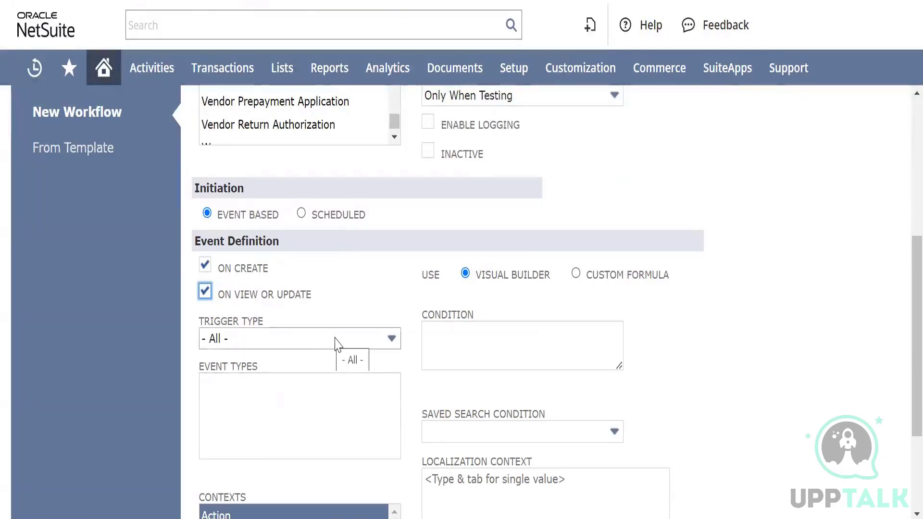
# Look through the trigger types, keeping All, and select the blank entry under Event Types
pyautogui.click(360, 338)
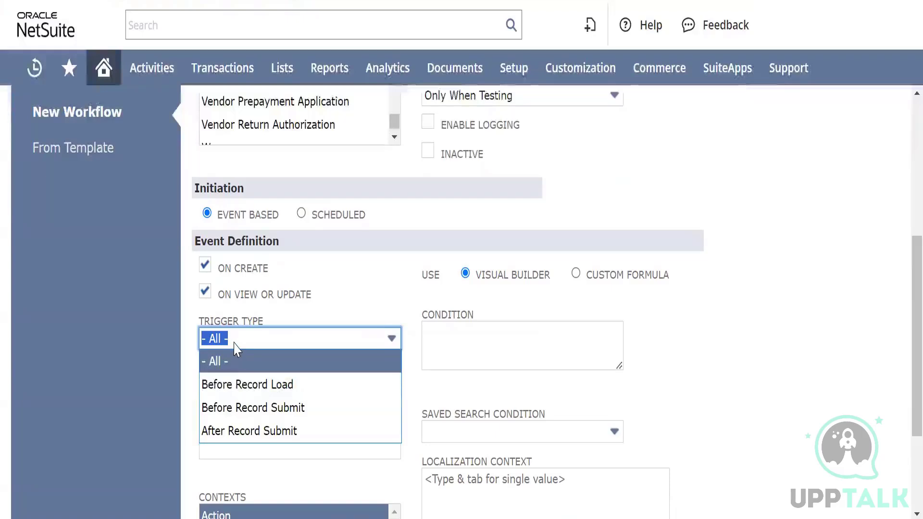
pyautogui.click(257, 369)
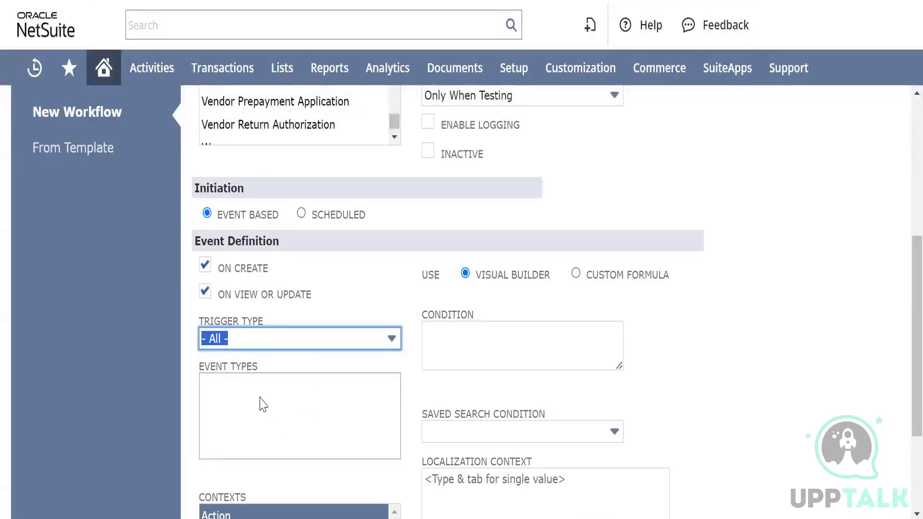
pyautogui.click(253, 384)
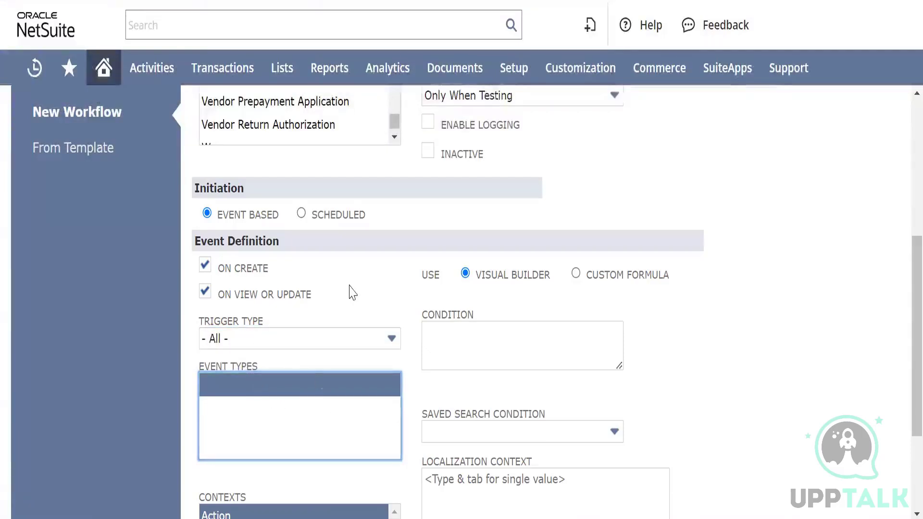
pyautogui.click(376, 288)
# Look through the list of selected execution contexts in the event definition
pyautogui.scroll(-4, 304, 383)
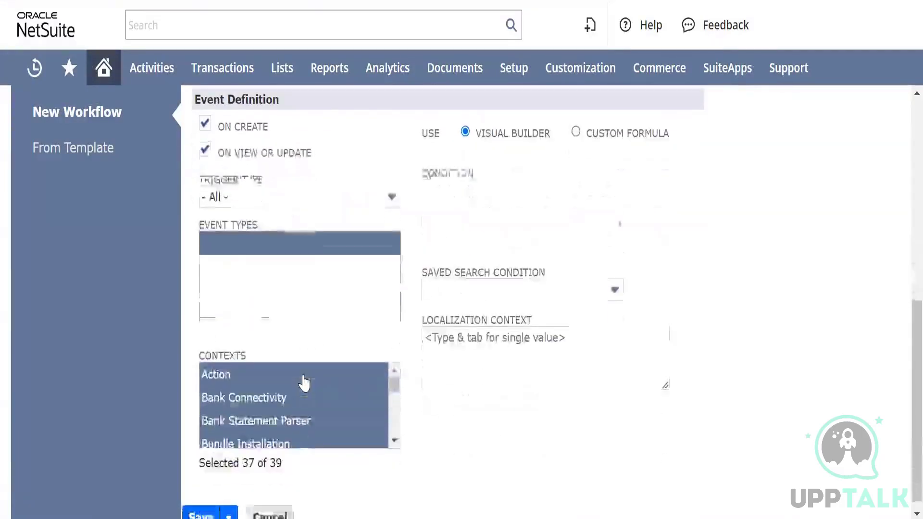
pyautogui.scroll(-10, 304, 383)
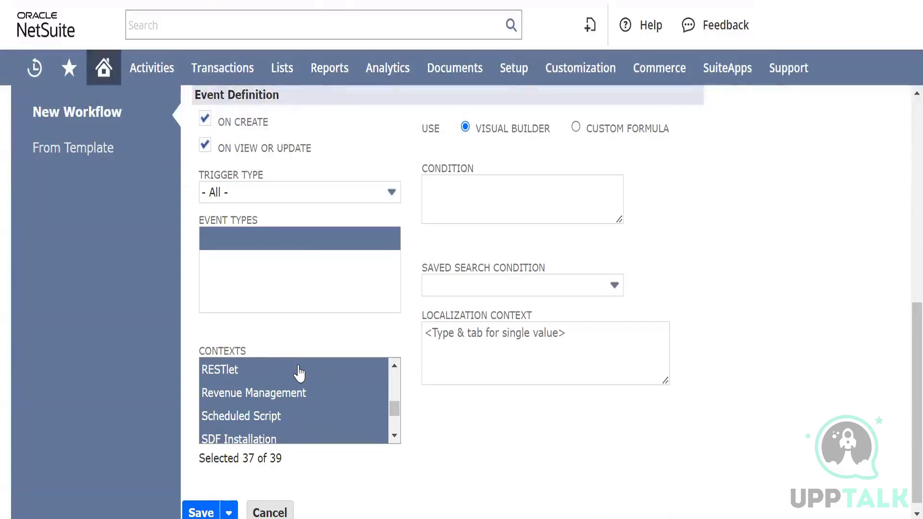
pyautogui.scroll(3, 332, 262)
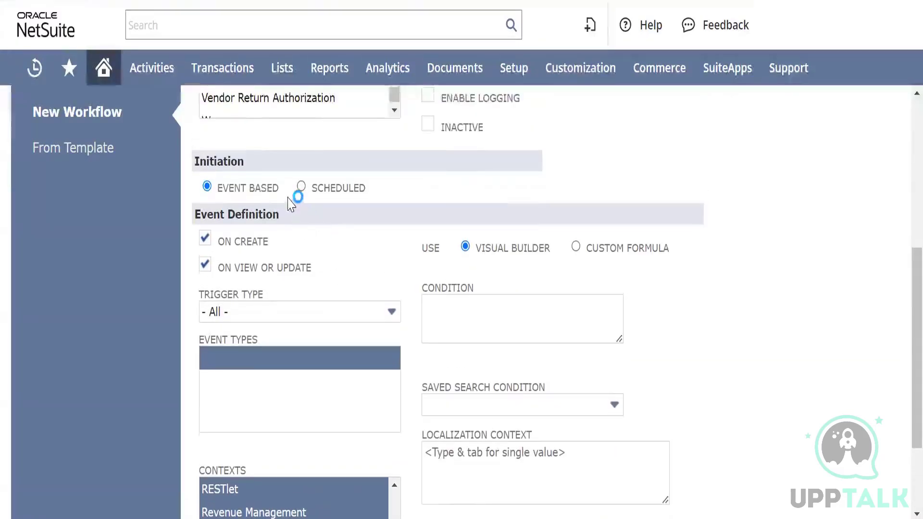
# Switch the initiation to Scheduled and read the field help for Saved Search Filter
pyautogui.click(300, 187)
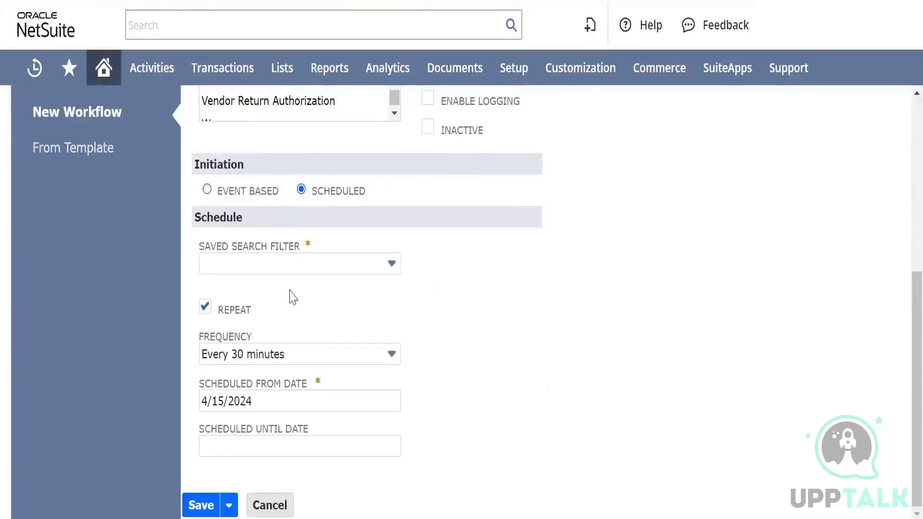
pyautogui.click(265, 247)
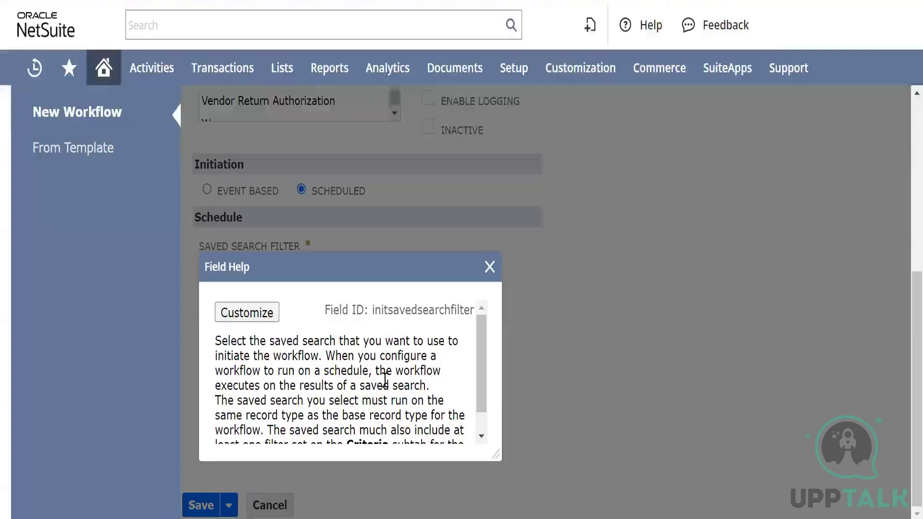
pyautogui.scroll(-2, 385, 380)
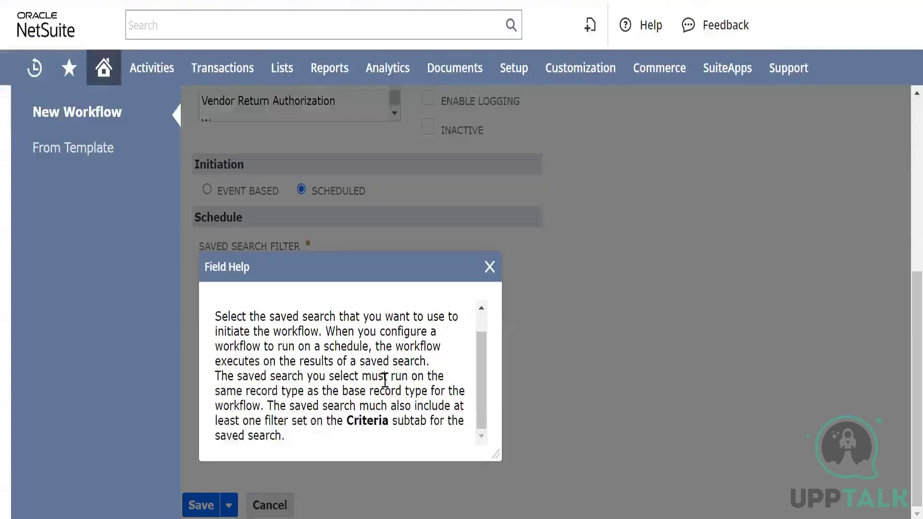
pyautogui.click(490, 277)
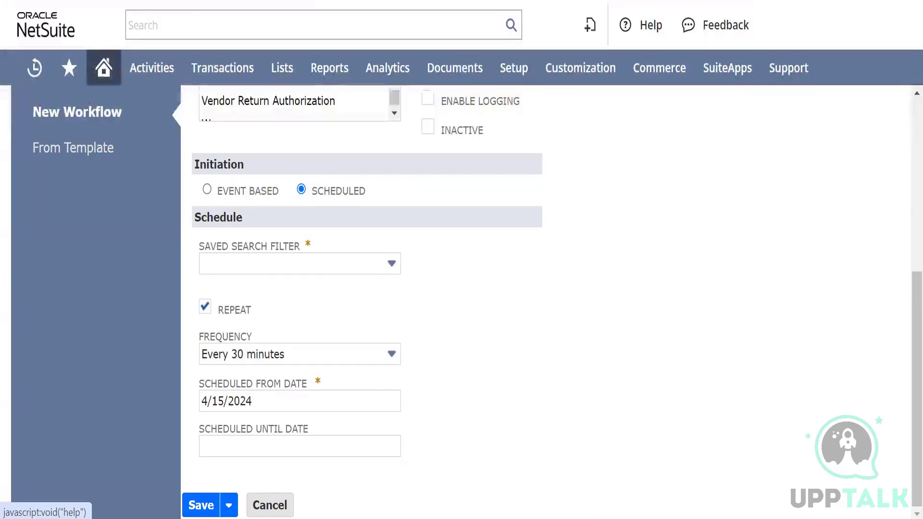
pyautogui.click(267, 249)
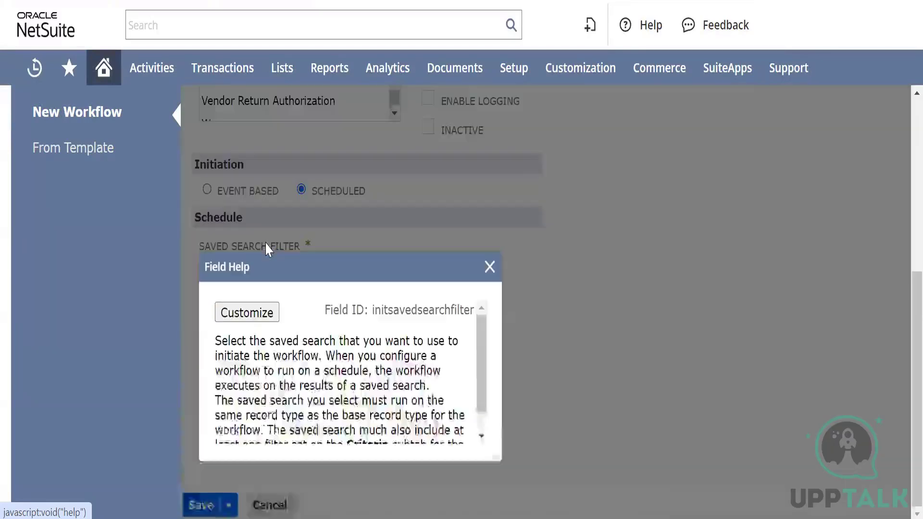
pyautogui.scroll(-1, 320, 394)
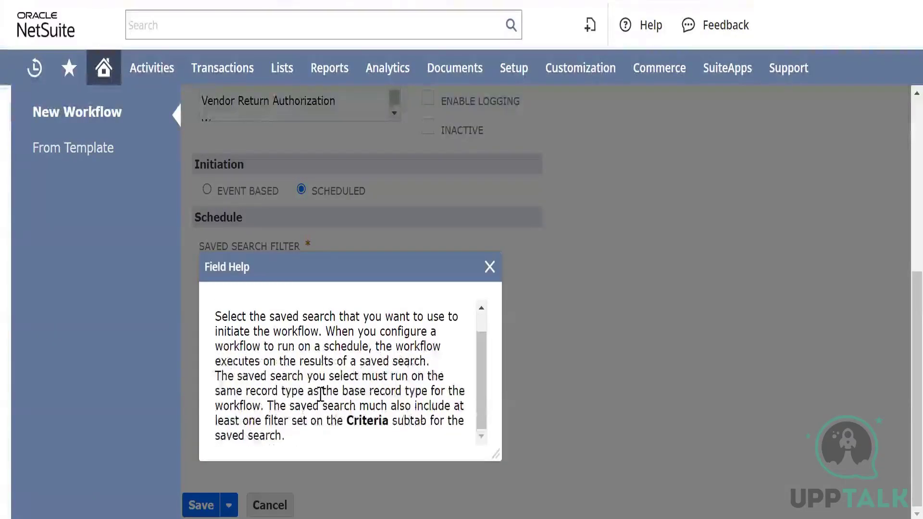
pyautogui.scroll(1, 319, 387)
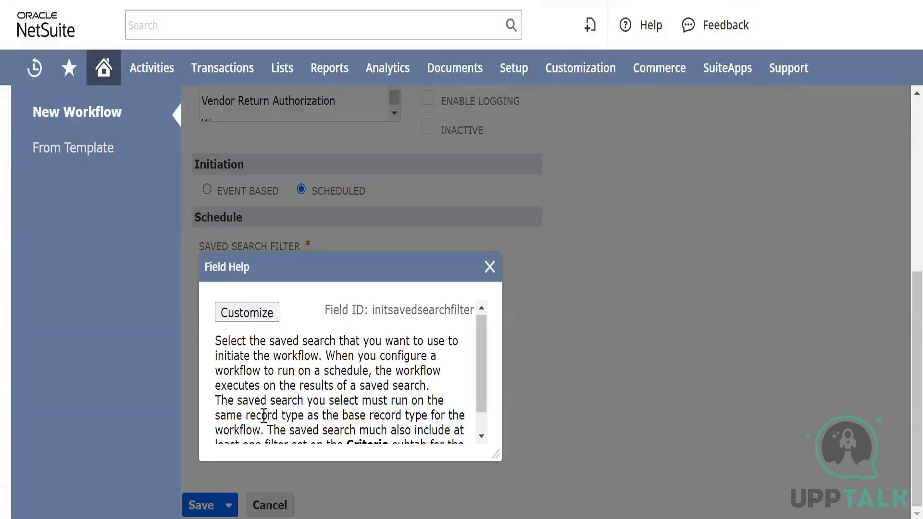
pyautogui.scroll(-2, 332, 399)
pyautogui.scroll(2, 330, 399)
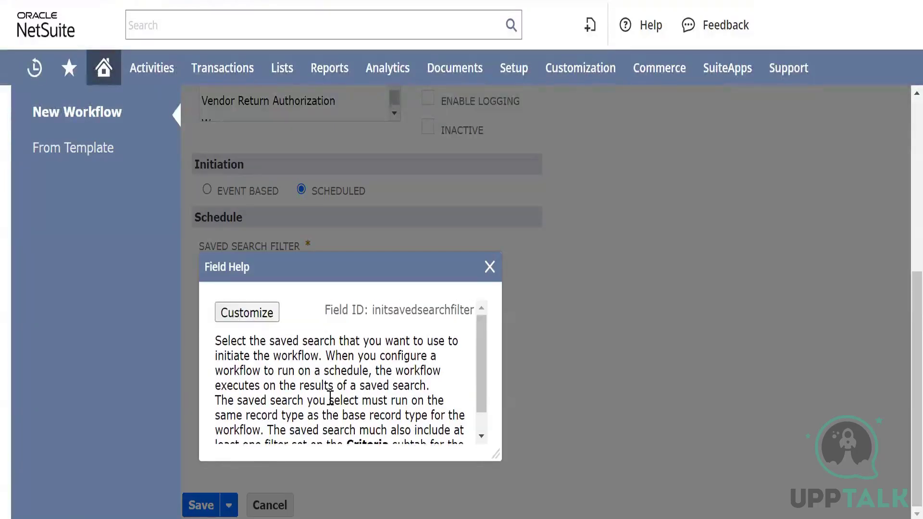
pyautogui.click(489, 267)
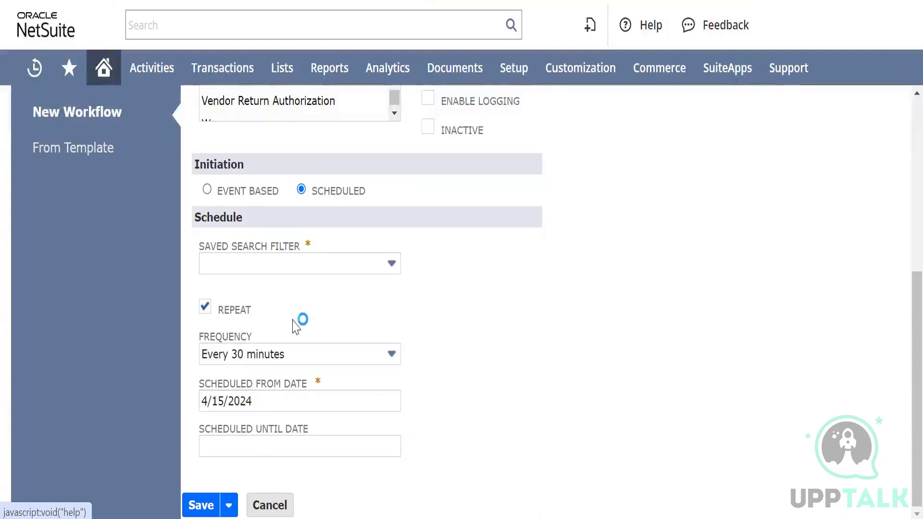
# Return the workflow's initiation to Event Based and review its event definition
pyautogui.scroll(3, 312, 308)
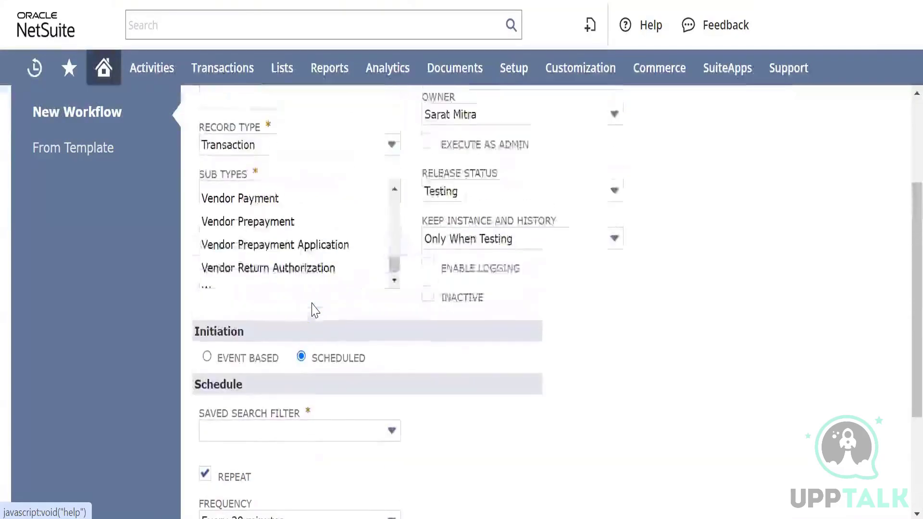
pyautogui.scroll(-1, 313, 310)
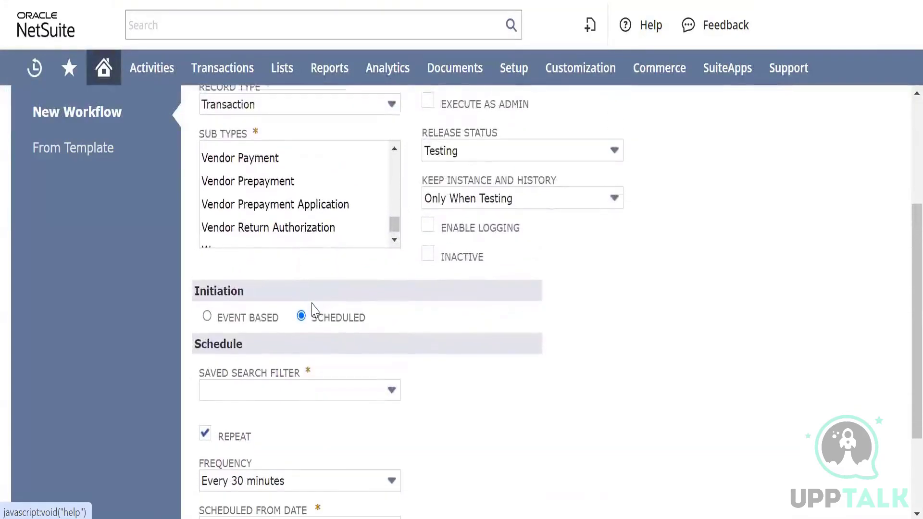
pyautogui.scroll(-3, 312, 310)
pyautogui.click(209, 198)
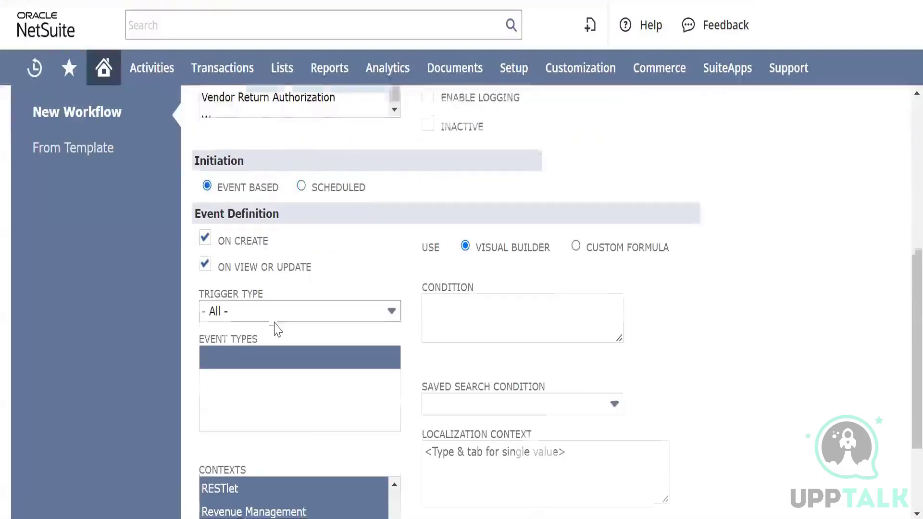
pyautogui.scroll(-3, 274, 325)
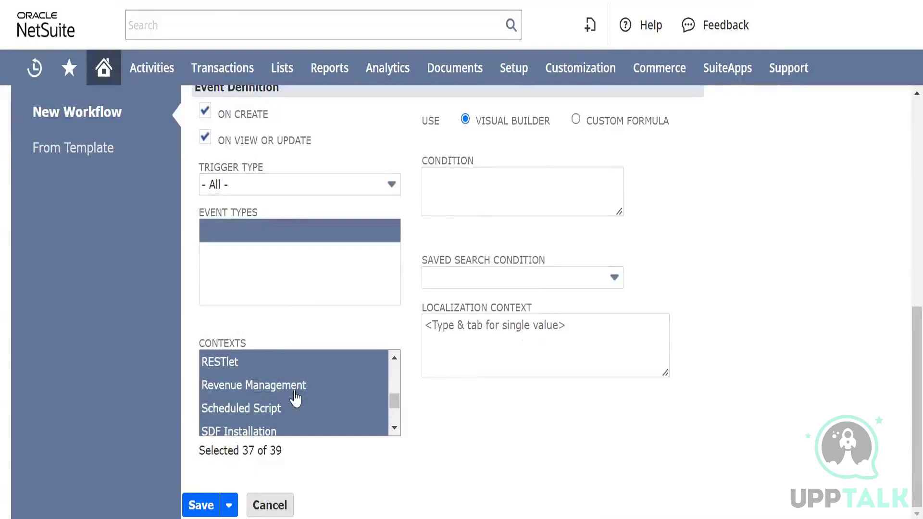
# Try the Execute as Admin option in the workflow's basic information
pyautogui.scroll(10, 454, 291)
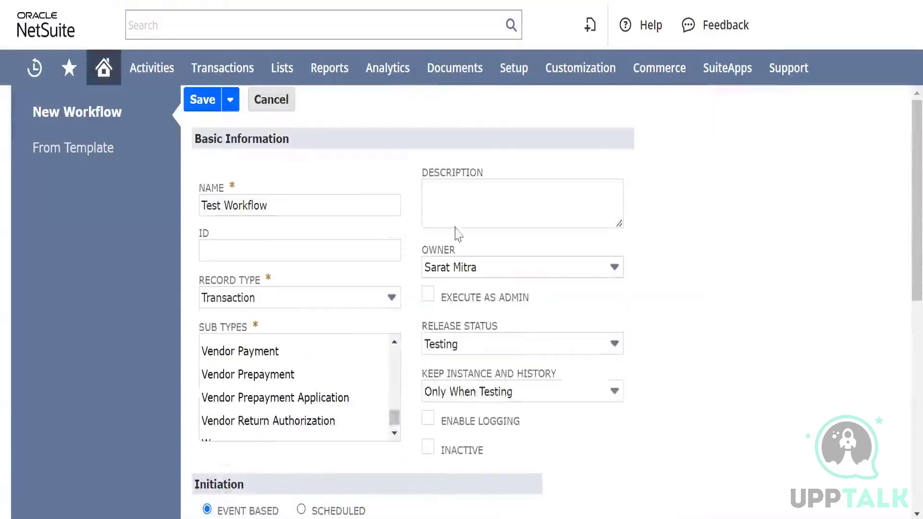
pyautogui.click(462, 198)
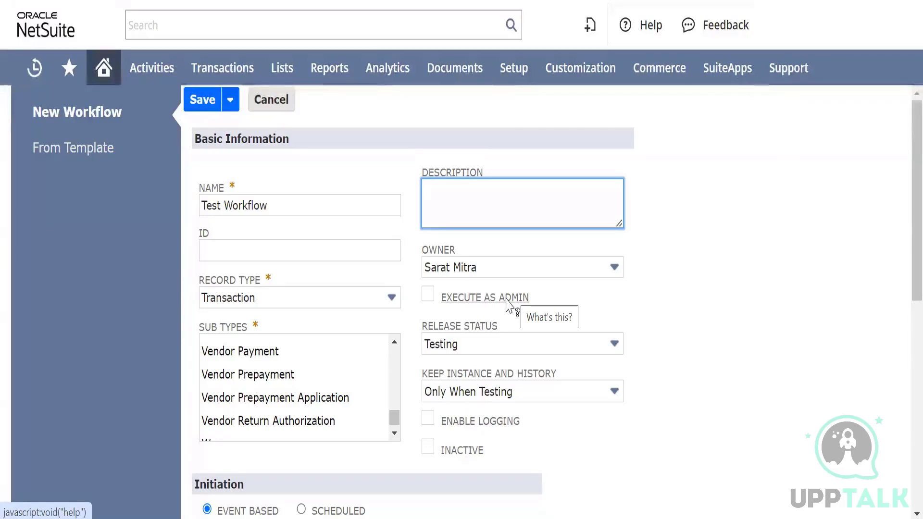
pyautogui.click(428, 300)
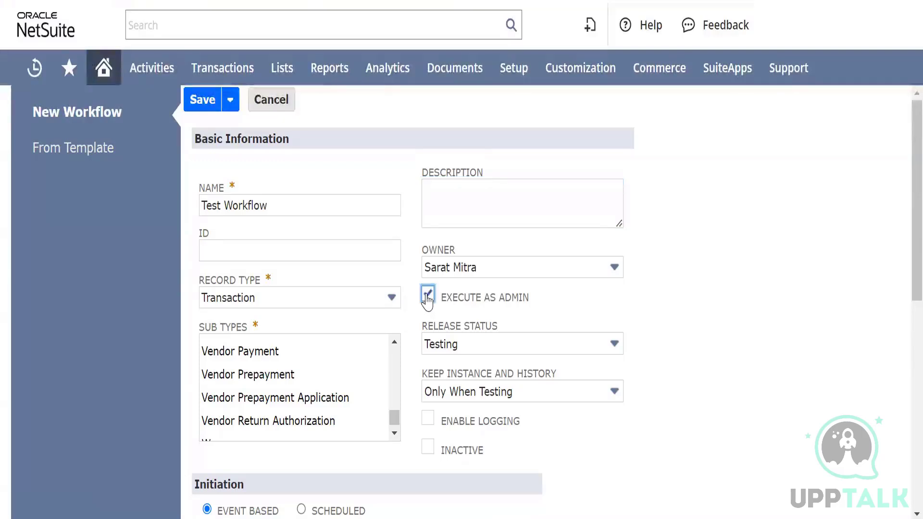
pyautogui.scroll(-2, 501, 318)
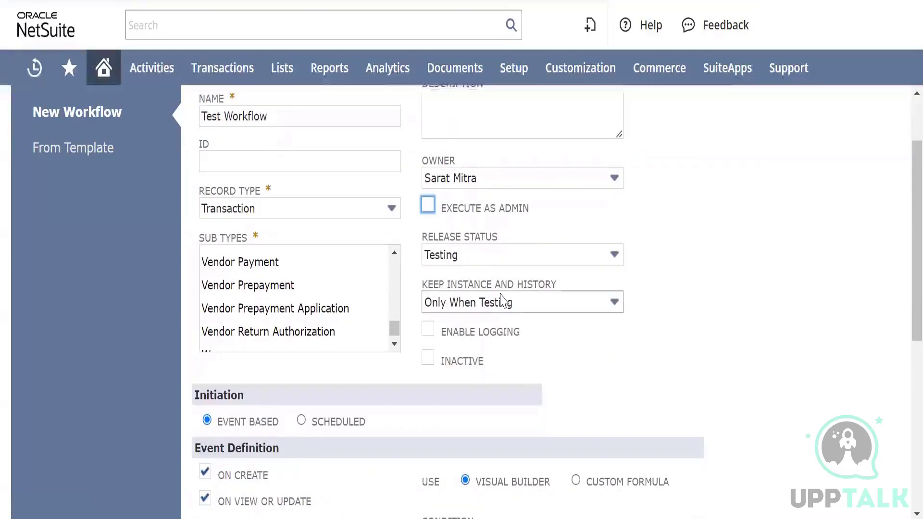
# Set the workflow's release status to Released
pyautogui.click(534, 260)
pyautogui.click(535, 262)
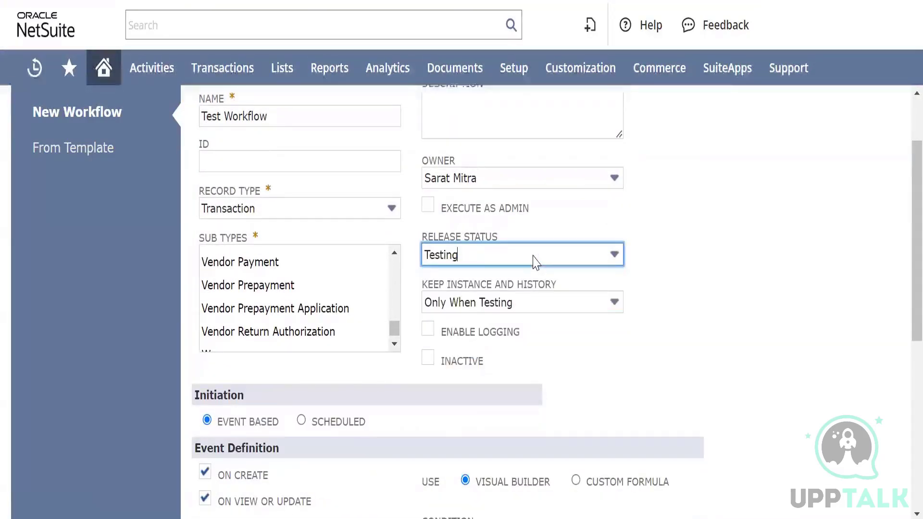
pyautogui.click(488, 263)
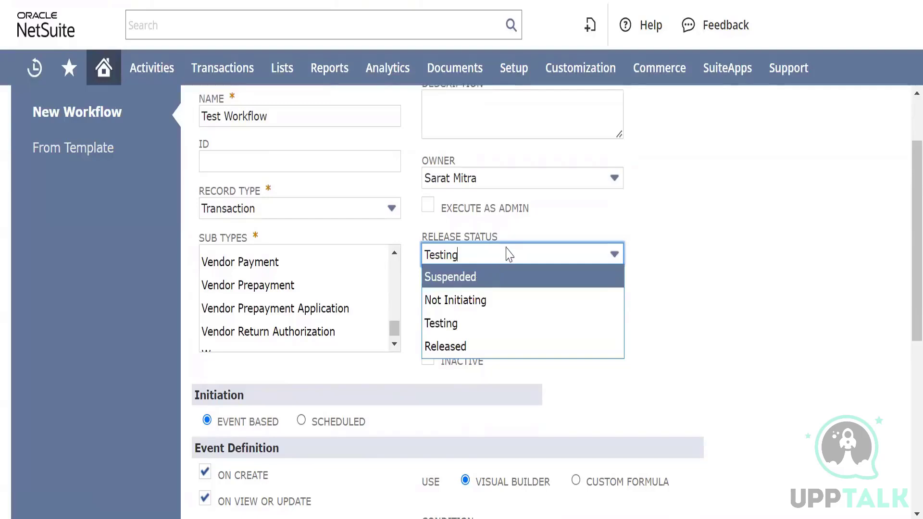
pyautogui.click(470, 348)
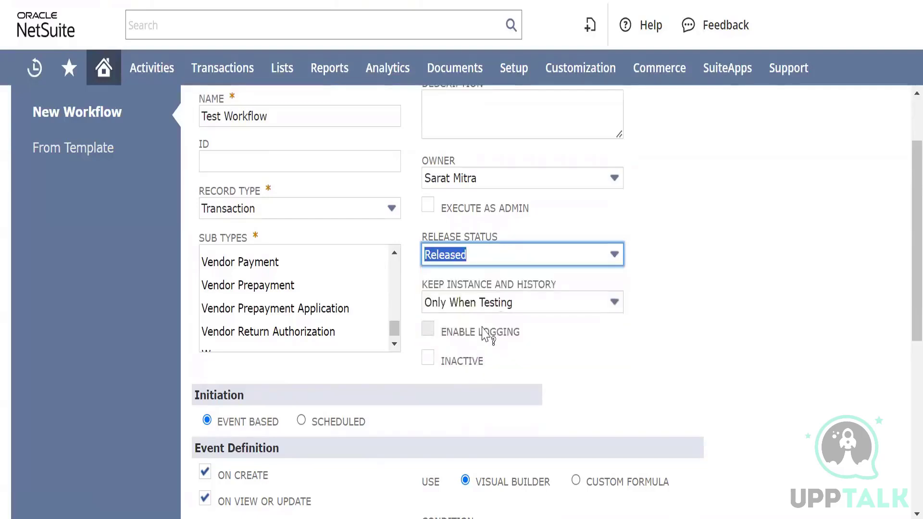
# Set Keep Instance and History to Always and enable logging for the workflow
pyautogui.click(523, 303)
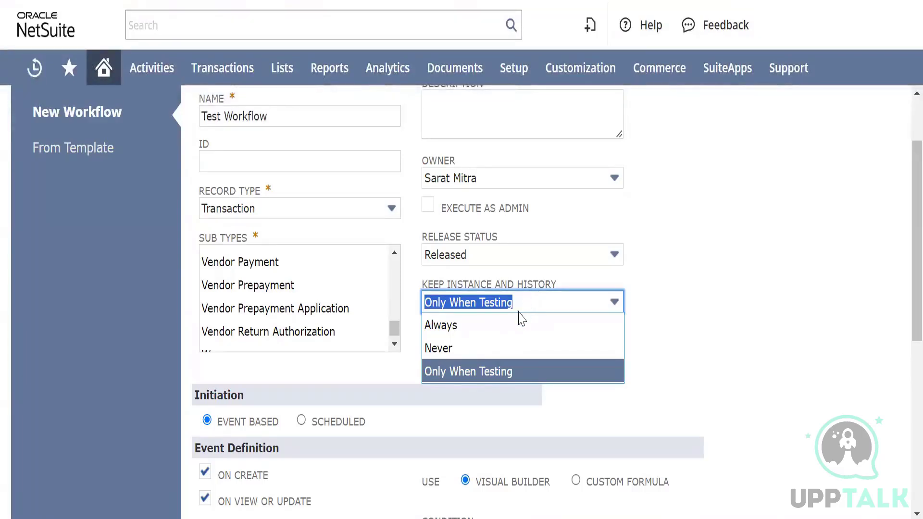
pyautogui.click(433, 323)
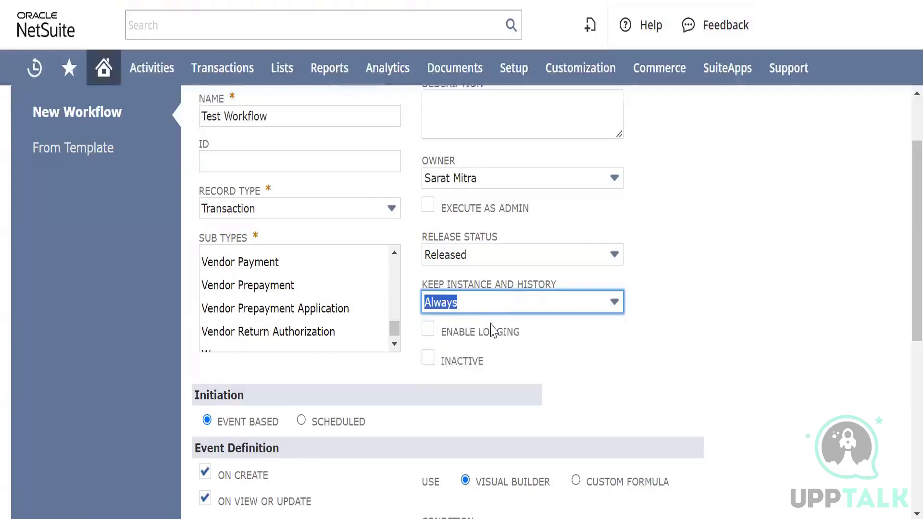
pyautogui.click(428, 332)
# Leave the event definition's condition empty with Visual Builder selected, and save the new workflow
pyautogui.scroll(-3, 540, 325)
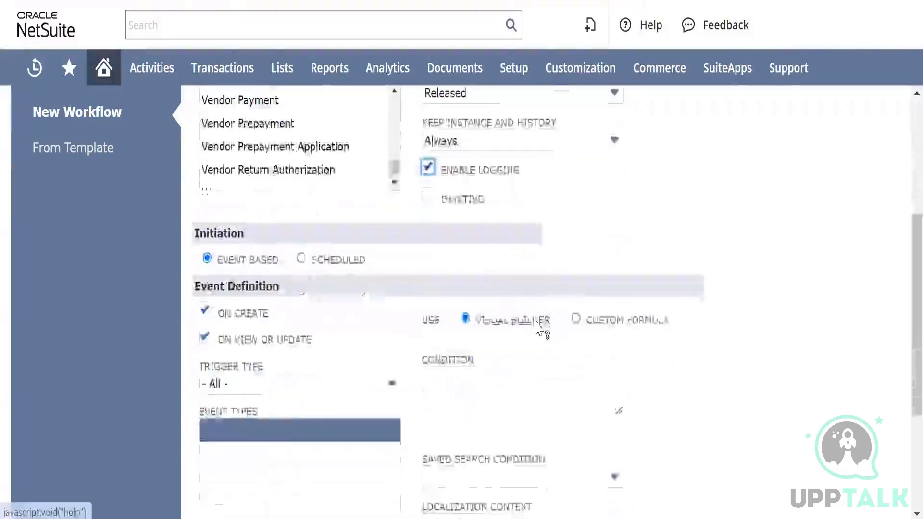
pyautogui.scroll(-2, 541, 329)
pyautogui.click(483, 264)
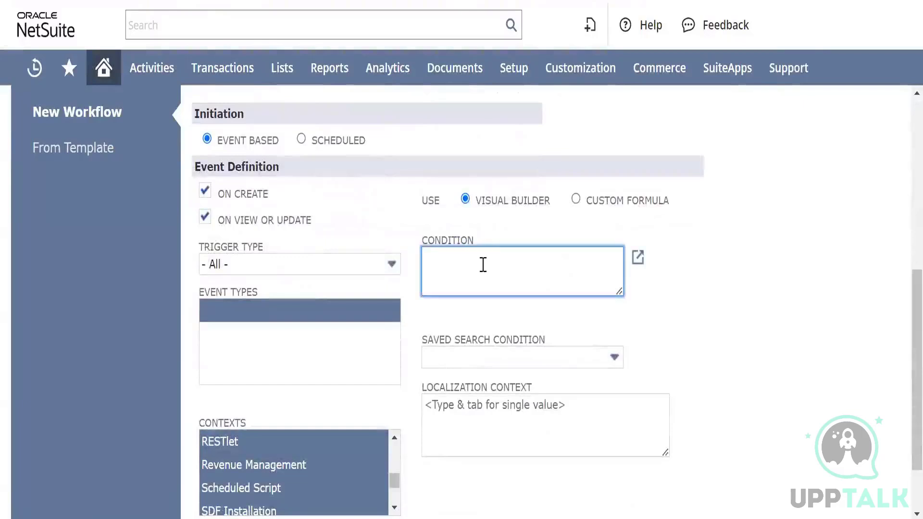
pyautogui.click(638, 261)
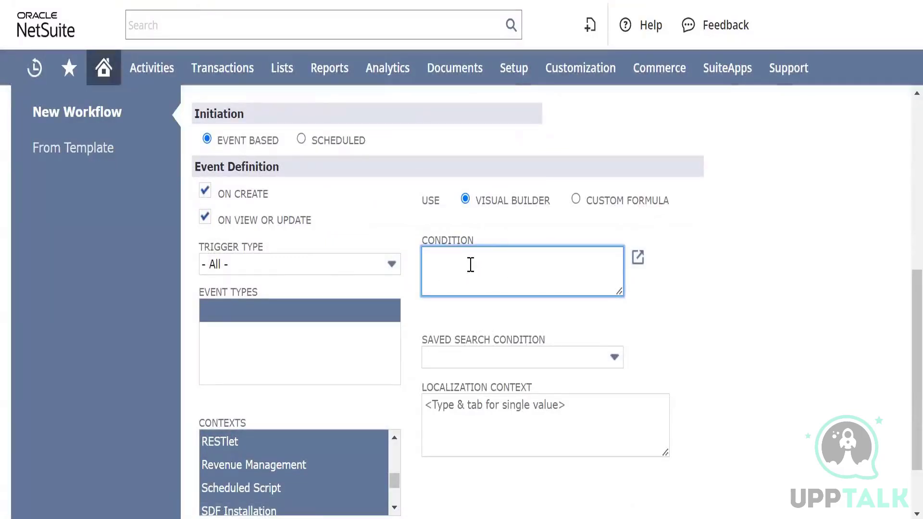
pyautogui.scroll(3, 472, 265)
pyautogui.scroll(-2, 473, 265)
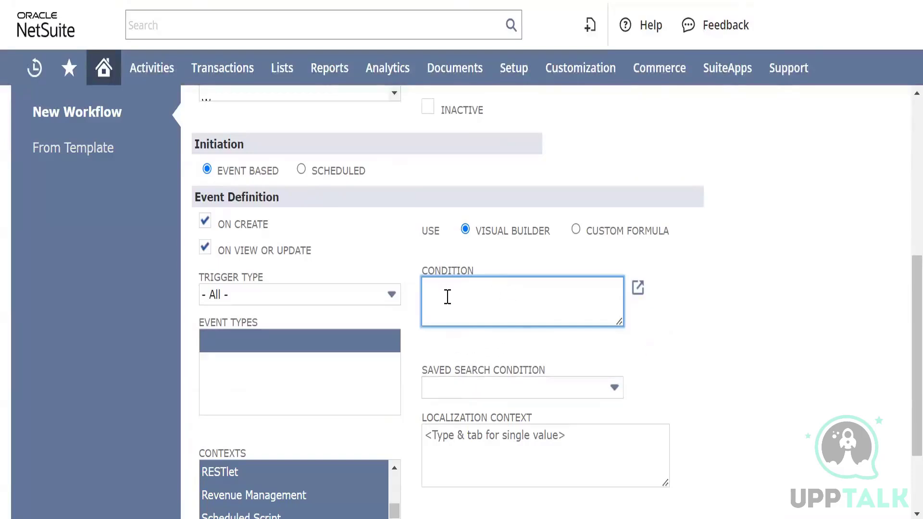
pyautogui.scroll(-2, 528, 314)
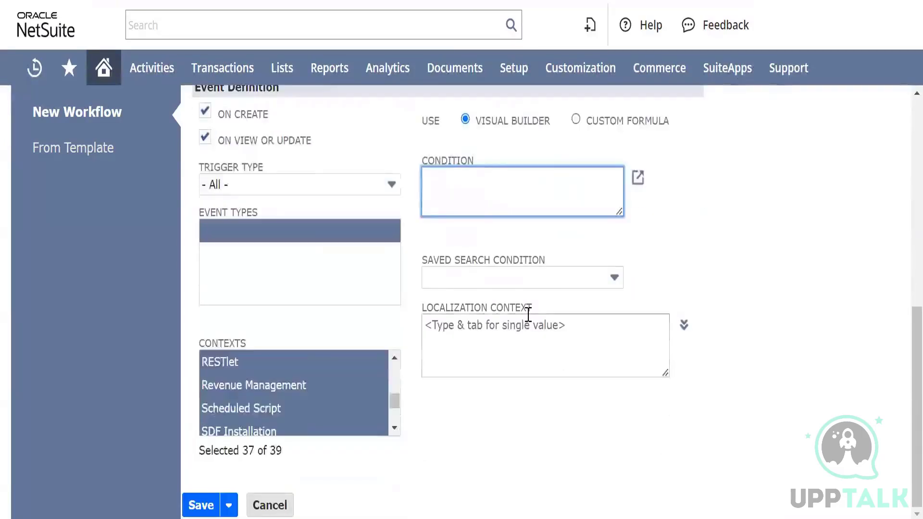
pyautogui.click(201, 506)
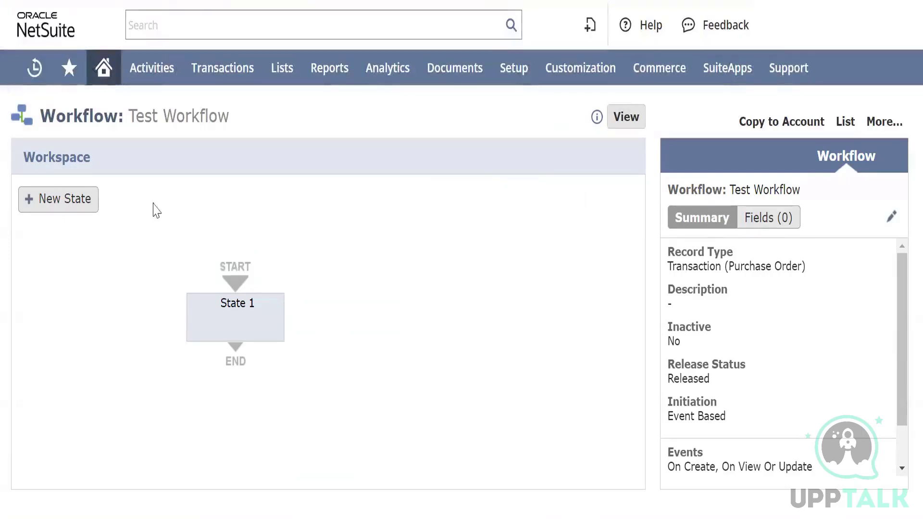
# Open a new purchase order entry form in a separate browser tab
pyautogui.moveTo(216, 69)
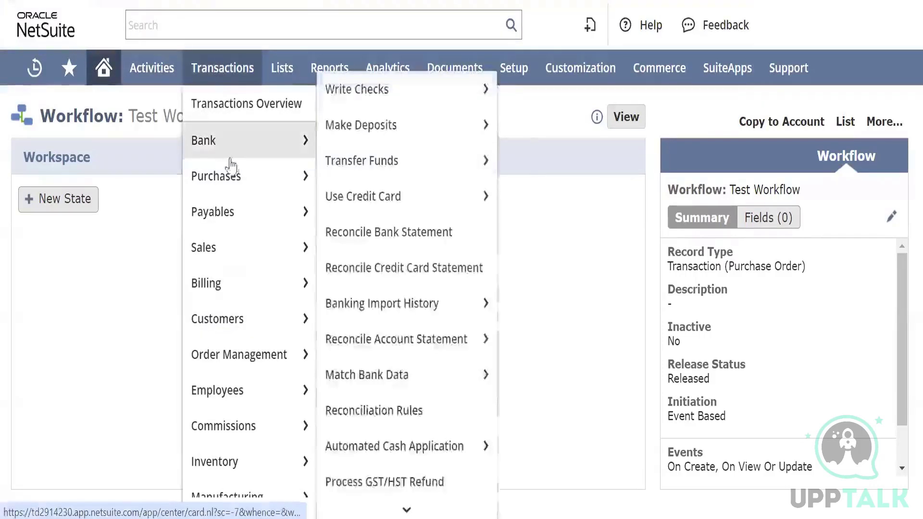
pyautogui.moveTo(274, 190)
pyautogui.moveTo(379, 161)
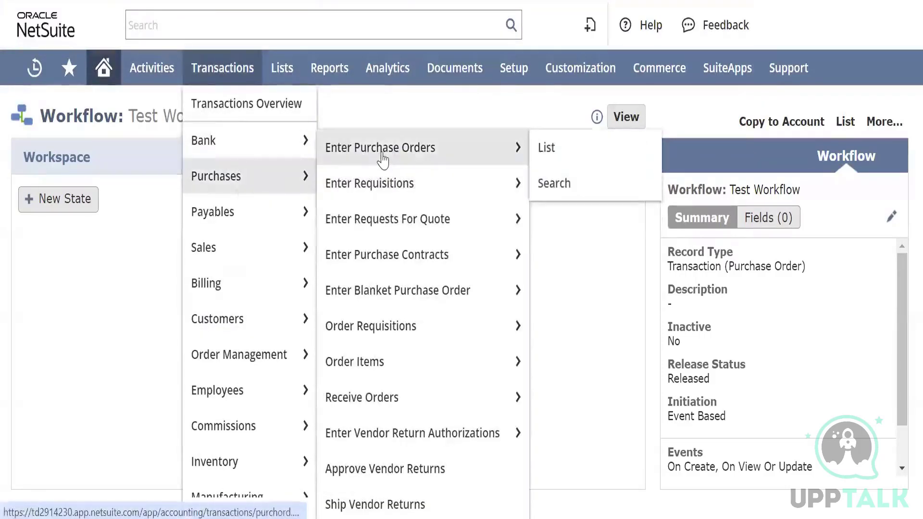
pyautogui.rightClick(383, 156)
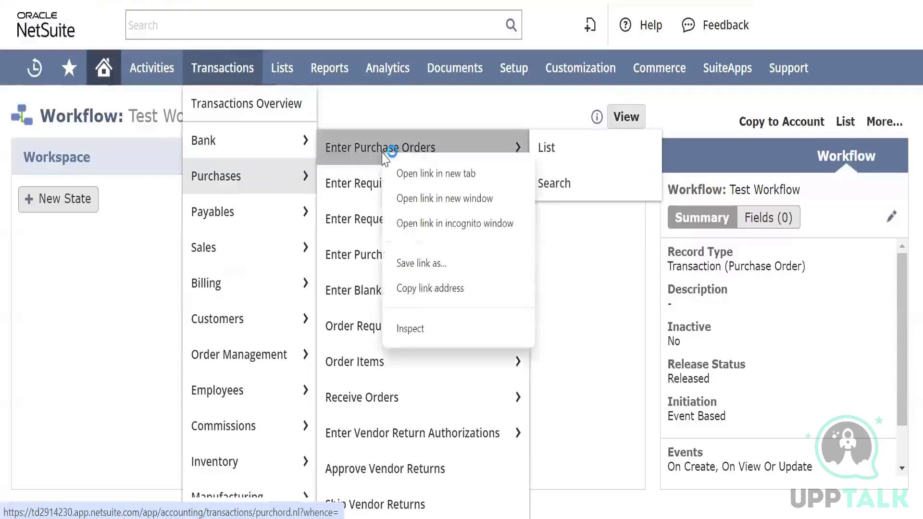
pyautogui.click(406, 173)
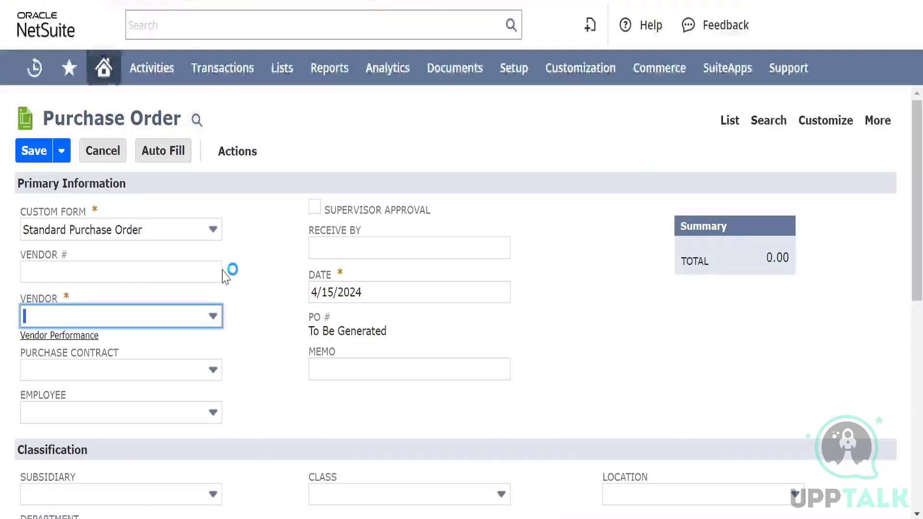
# Look over the blank purchase order's primary information, classification fields and items section
pyautogui.scroll(-4, 223, 274)
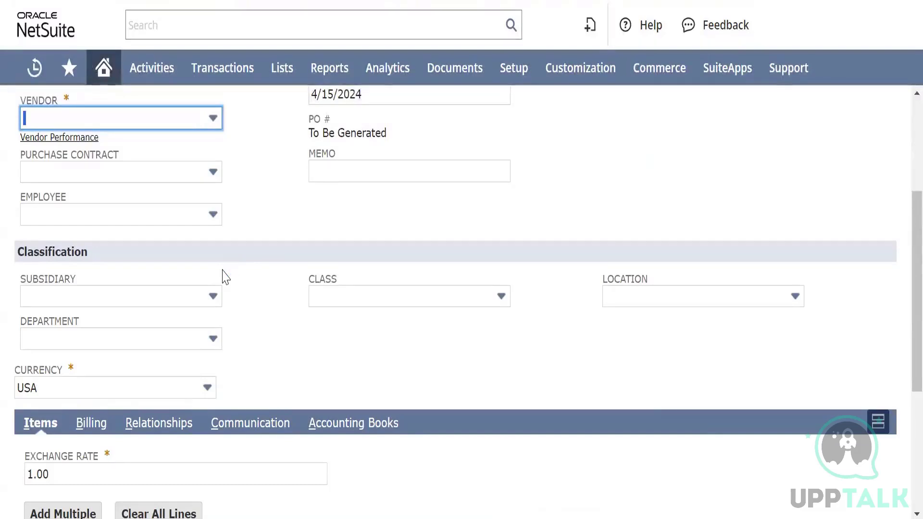
pyautogui.scroll(1, 223, 276)
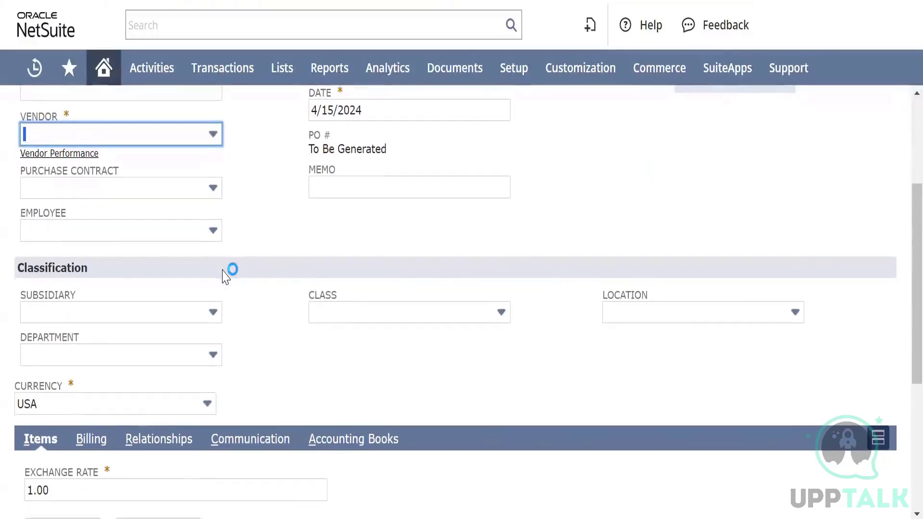
pyautogui.scroll(-2, 223, 276)
pyautogui.scroll(-5, 222, 277)
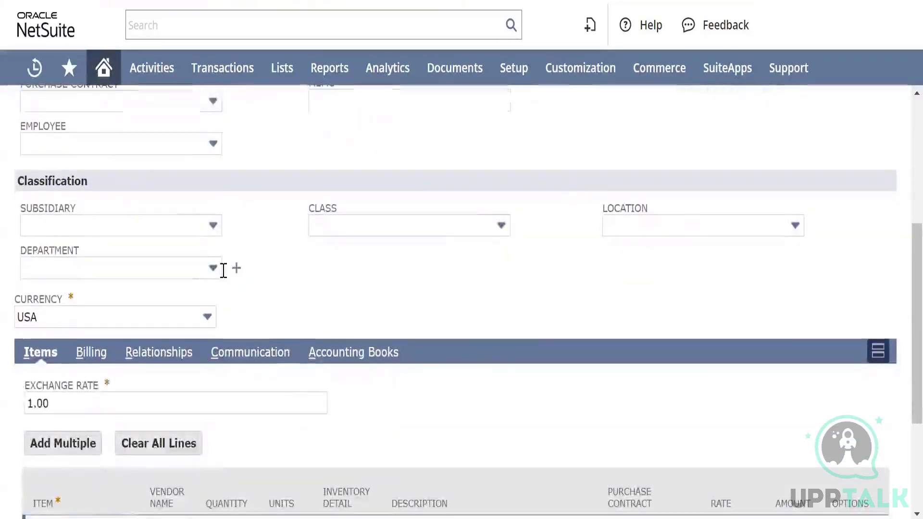
pyautogui.scroll(8, 223, 271)
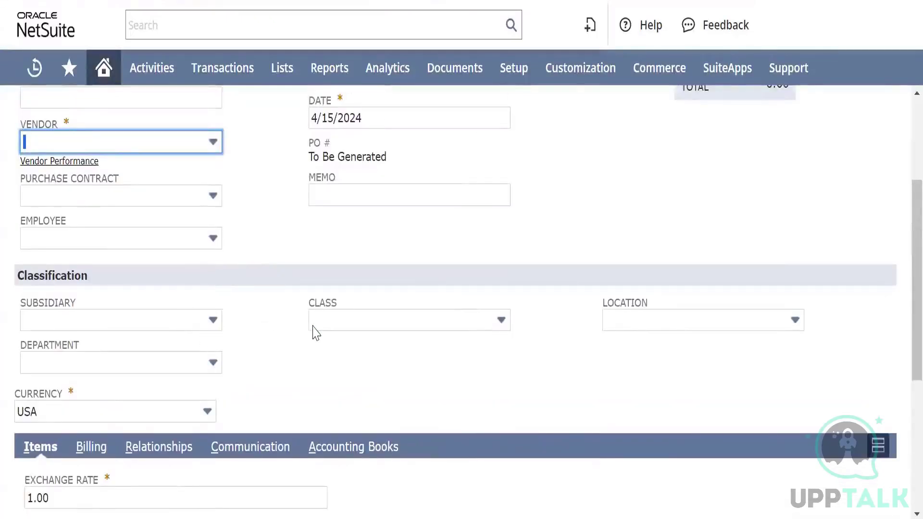
pyautogui.click(333, 326)
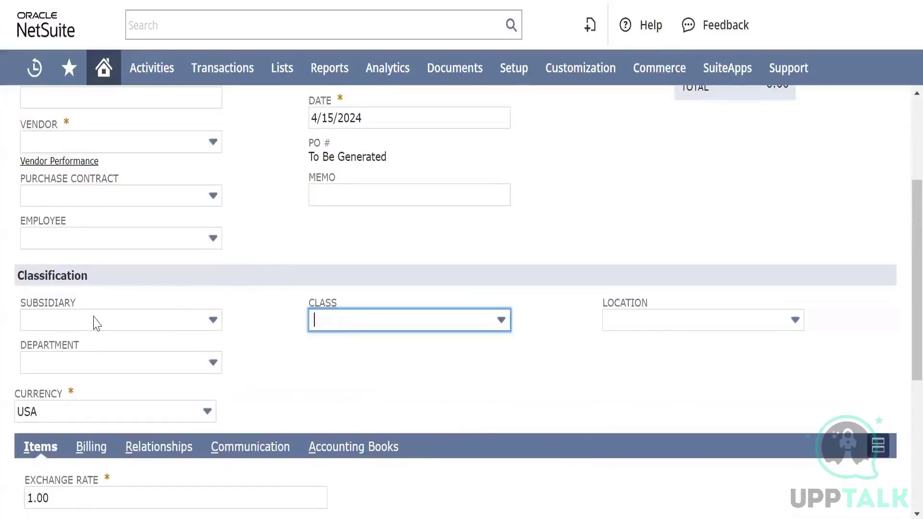
pyautogui.scroll(5, 104, 308)
# Choose Dr Reddy Labs pvt ltd as the purchase order's vendor
pyautogui.click(148, 299)
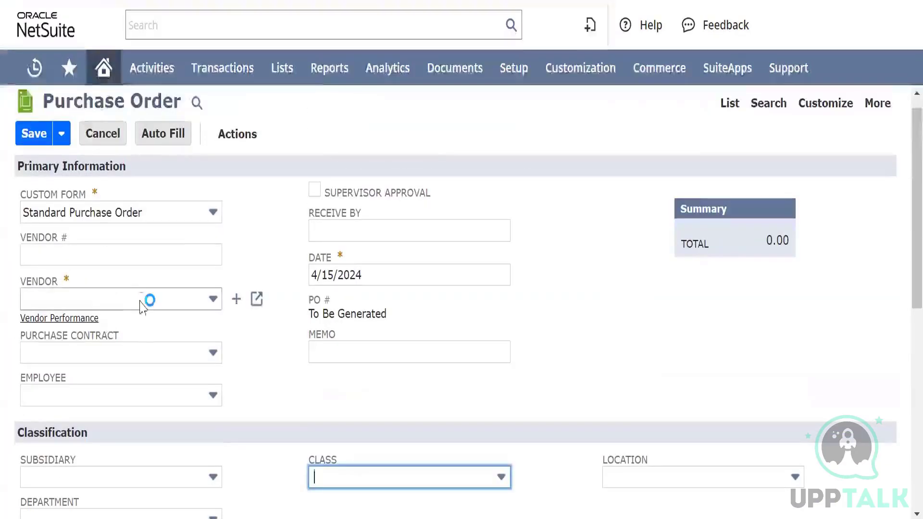
pyautogui.scroll(-3, 143, 391)
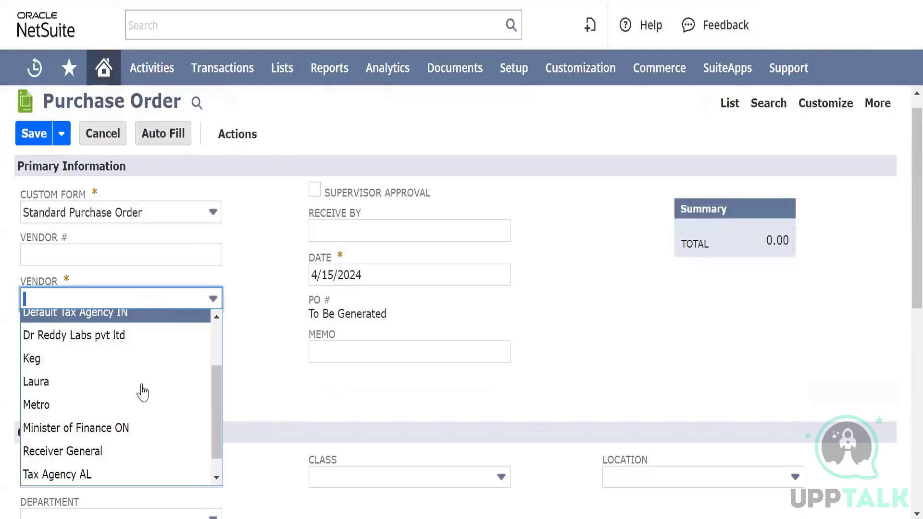
pyautogui.scroll(-1, 143, 391)
pyautogui.scroll(2, 143, 392)
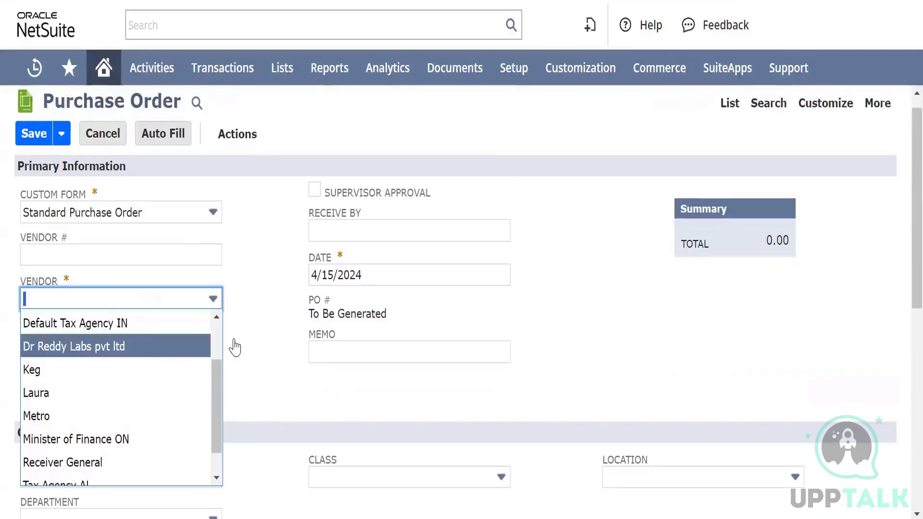
pyautogui.press('Return')
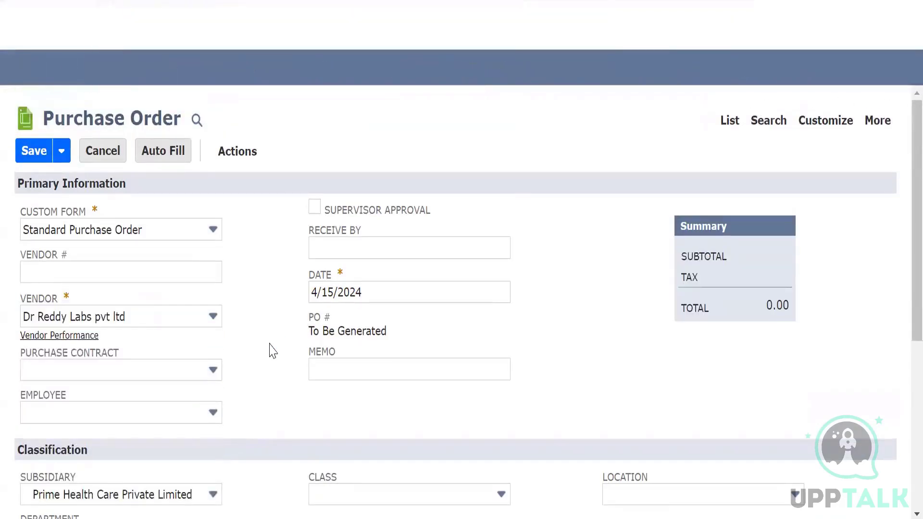
# Examine the purchase order's class, location and department choices and the columns of its item lines
pyautogui.scroll(-4, 273, 350)
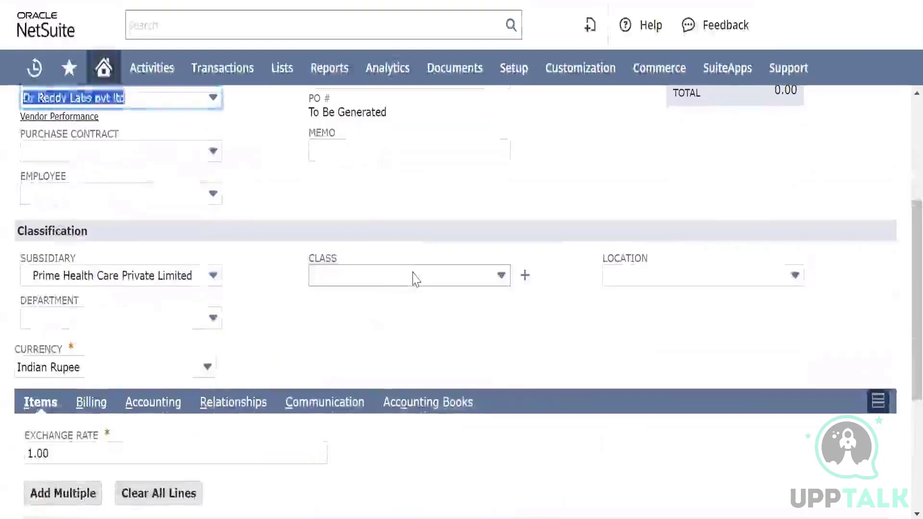
pyautogui.click(414, 277)
pyautogui.click(414, 277)
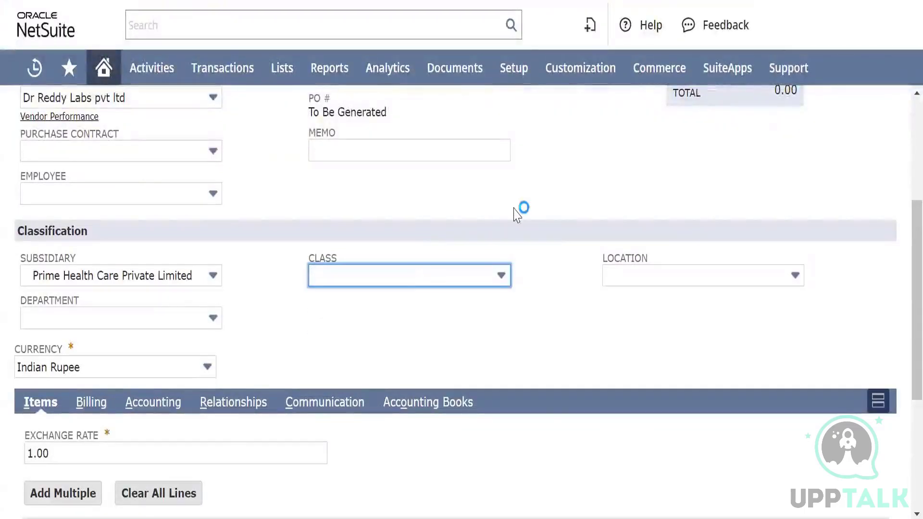
pyautogui.click(644, 277)
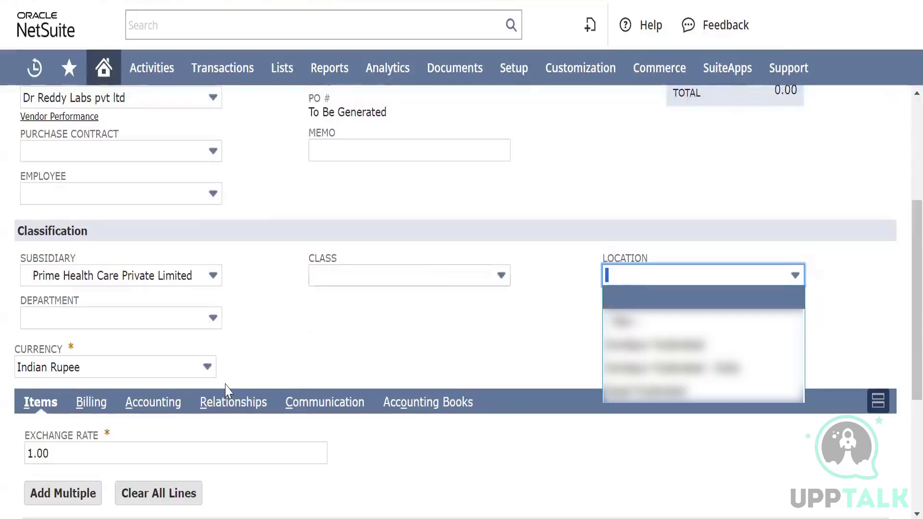
pyautogui.click(183, 322)
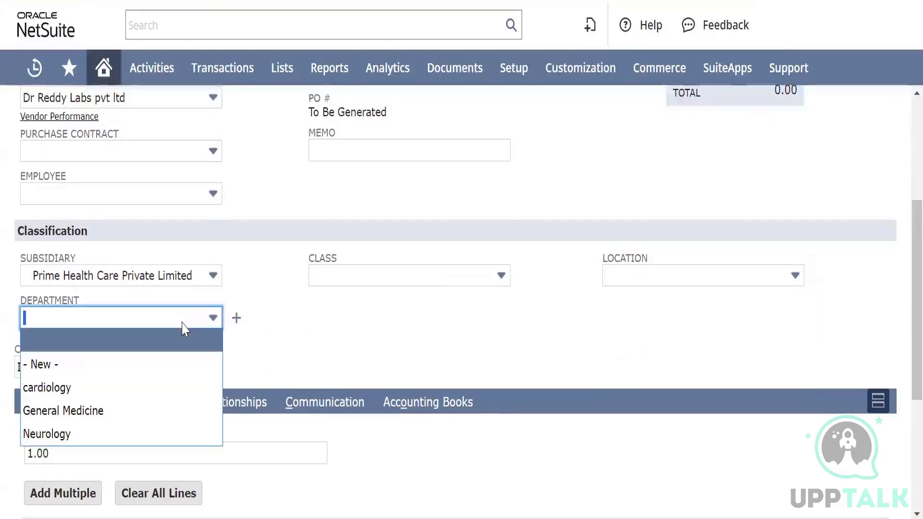
pyautogui.click(294, 342)
pyautogui.scroll(-1, 274, 339)
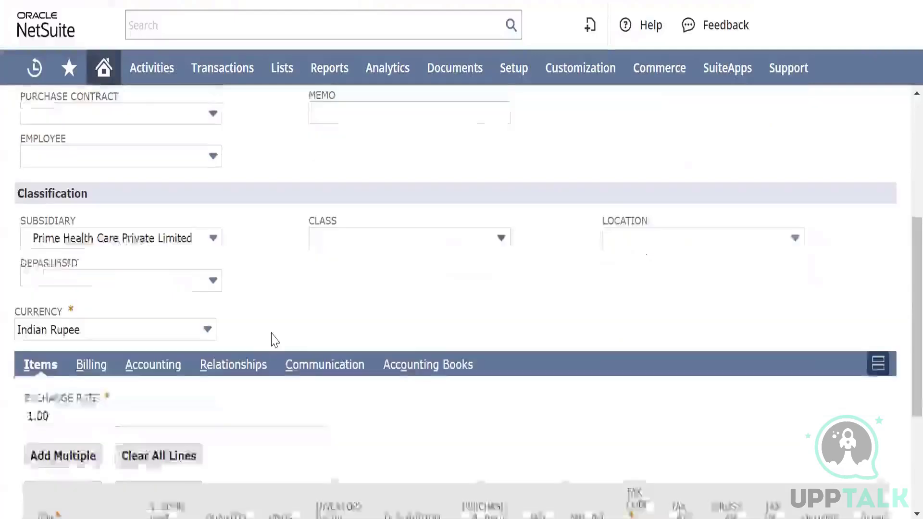
pyautogui.scroll(-2, 271, 338)
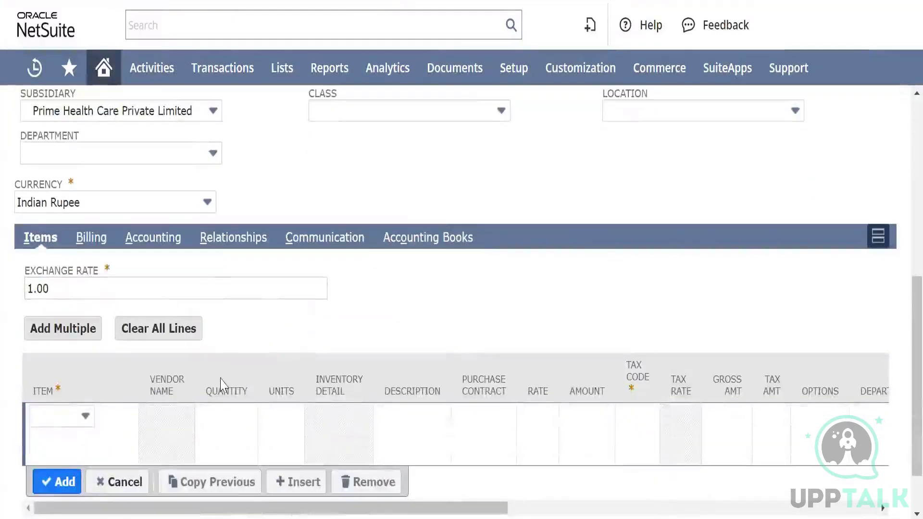
pyautogui.scroll(2, 281, 173)
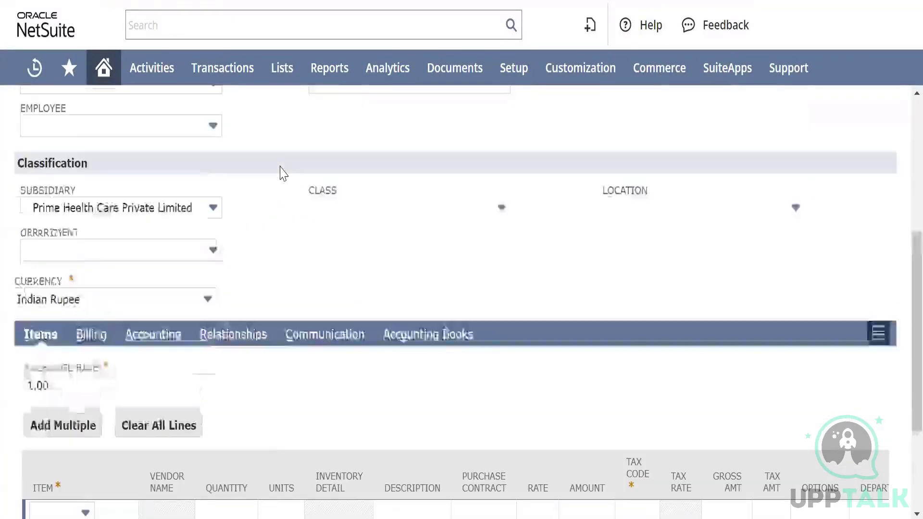
pyautogui.scroll(3, 282, 174)
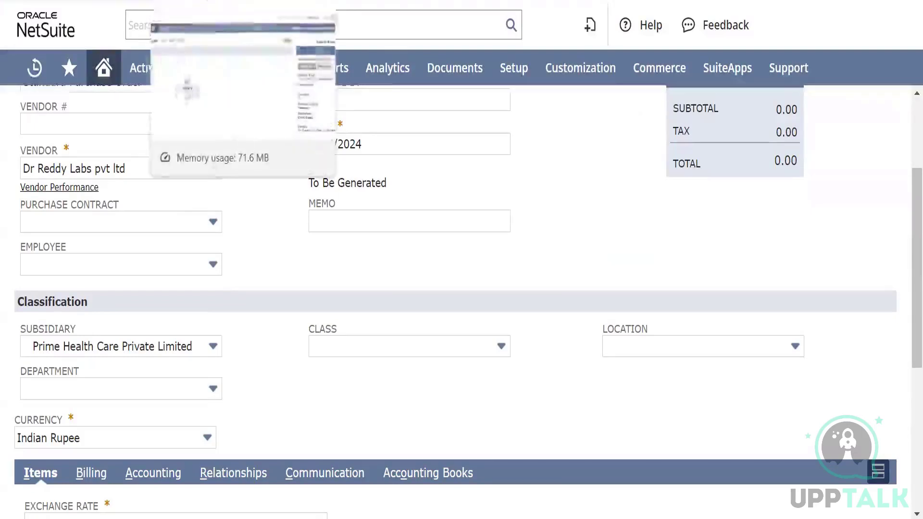
# Return to the Test Workflow tab, select State 1 and show its state fields
pyautogui.click(207, 1)
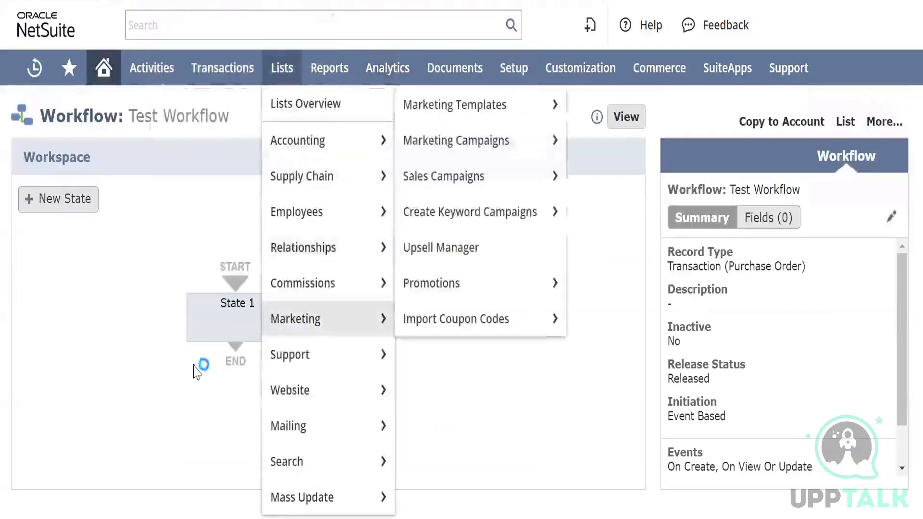
pyautogui.click(219, 315)
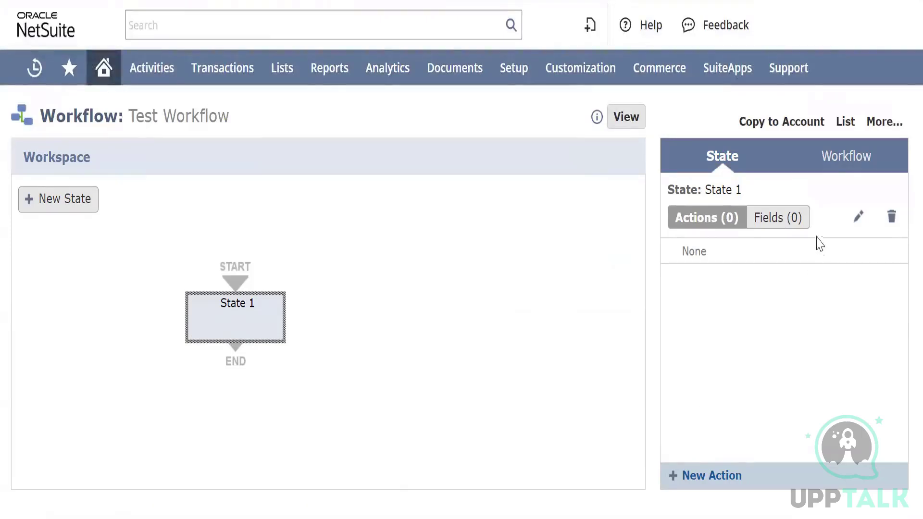
pyautogui.click(779, 222)
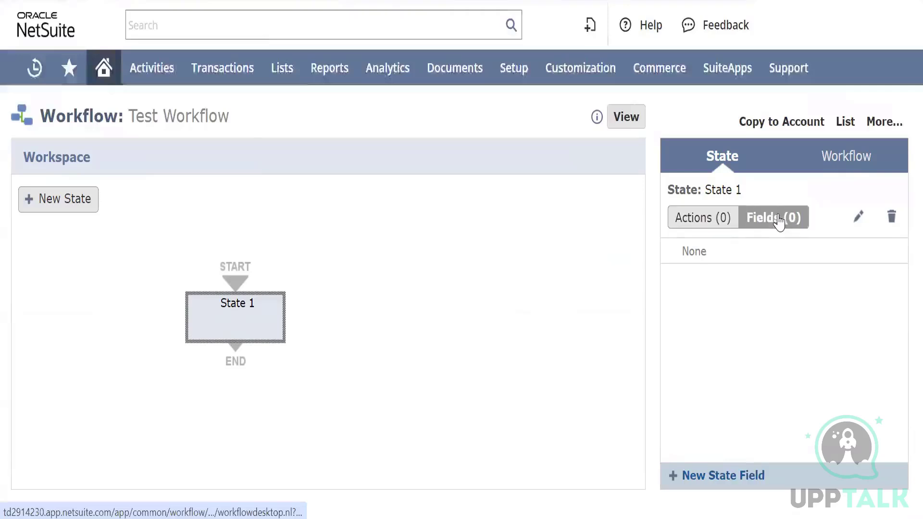
# Show State 1's actions and open the list of action types for a new action
pyautogui.click(695, 222)
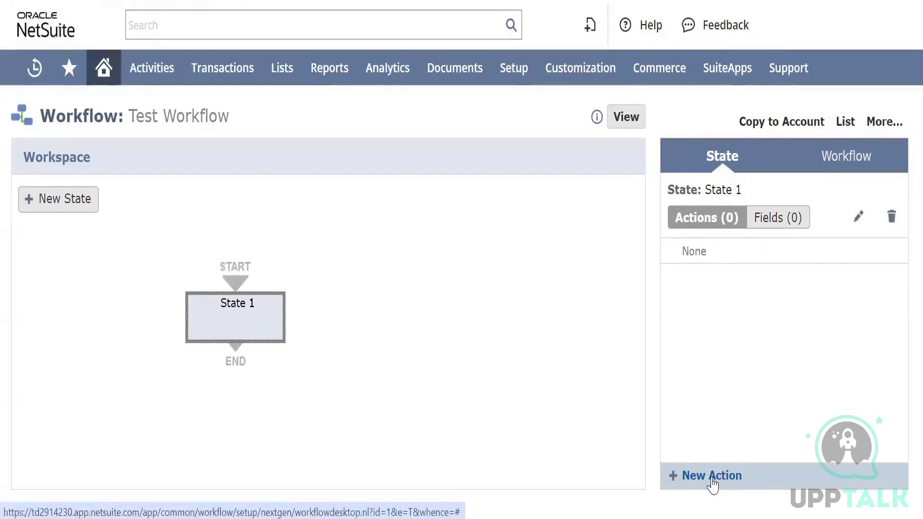
pyautogui.click(770, 224)
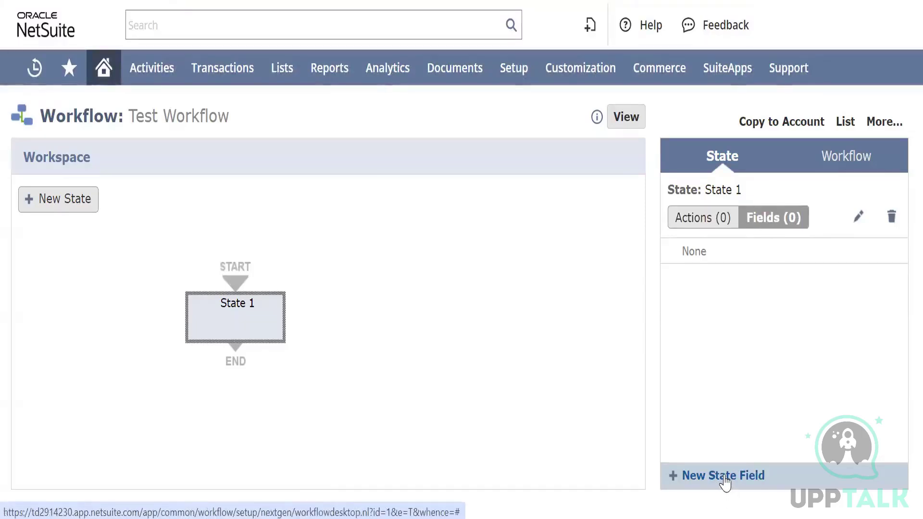
pyautogui.click(700, 219)
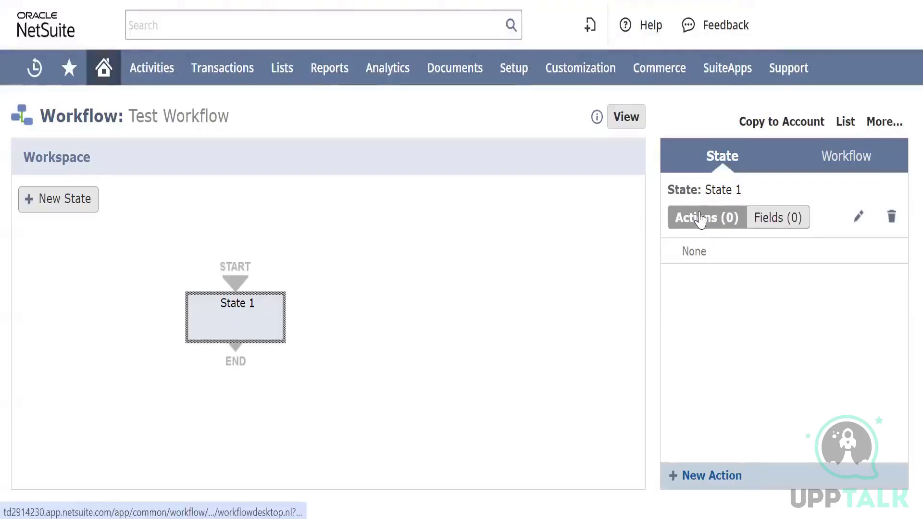
pyautogui.click(706, 477)
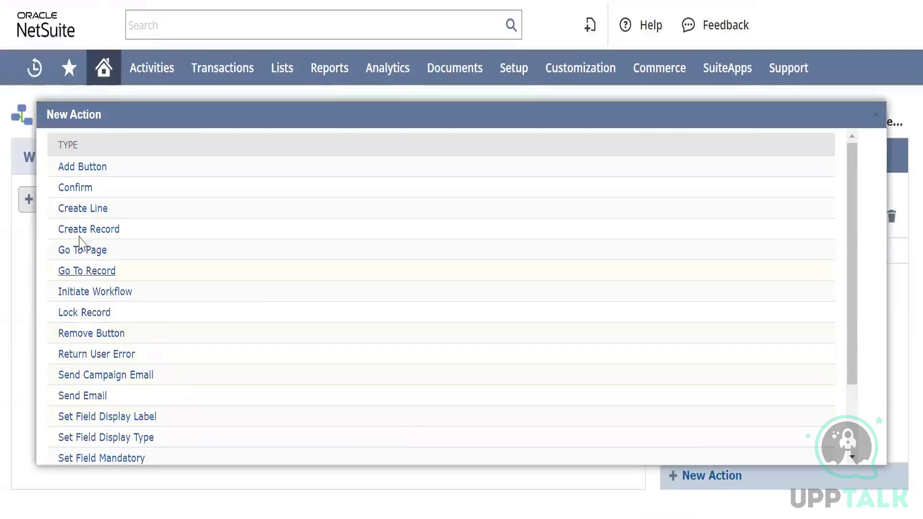
# Review the available action types and choose Set Field Value for the new State 1 action
pyautogui.scroll(-3, 120, 351)
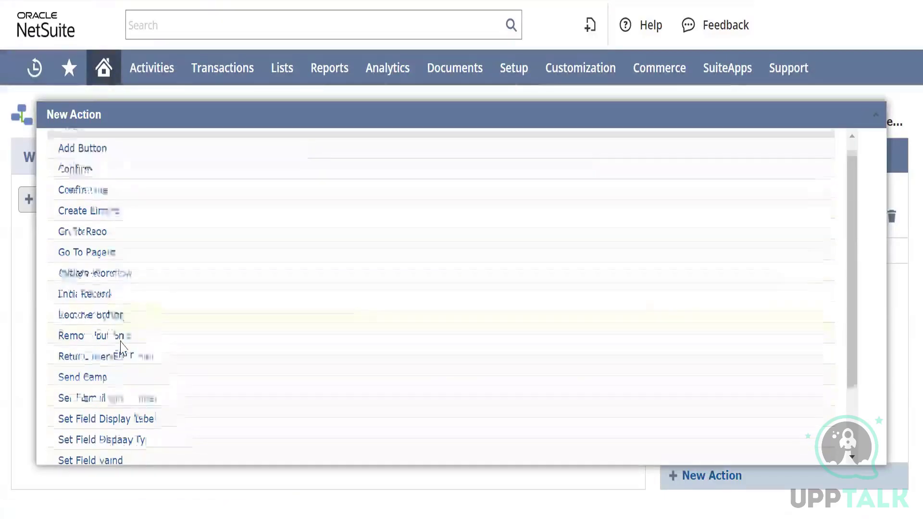
pyautogui.scroll(3, 124, 295)
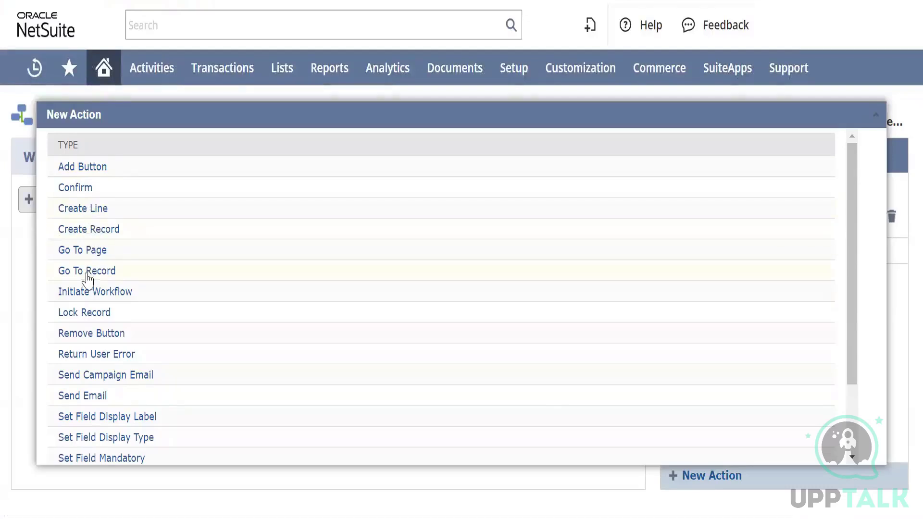
pyautogui.scroll(-2, 87, 282)
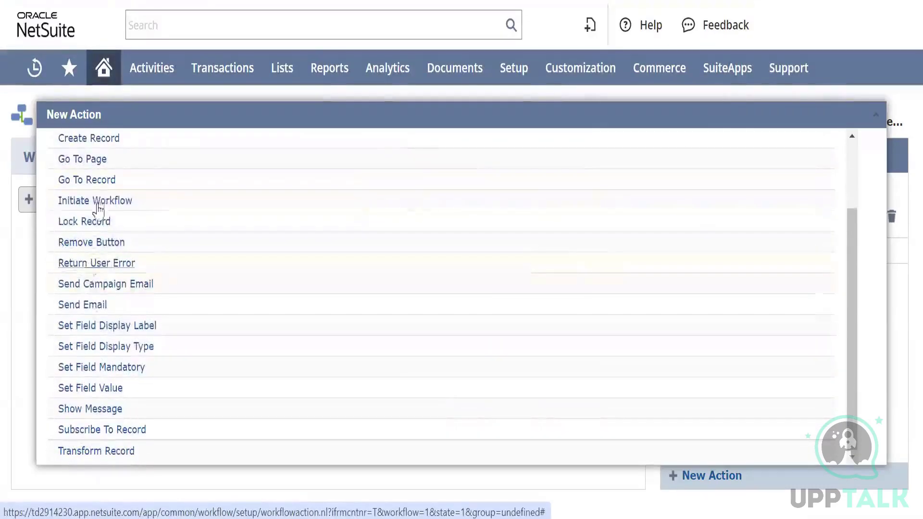
pyautogui.click(88, 375)
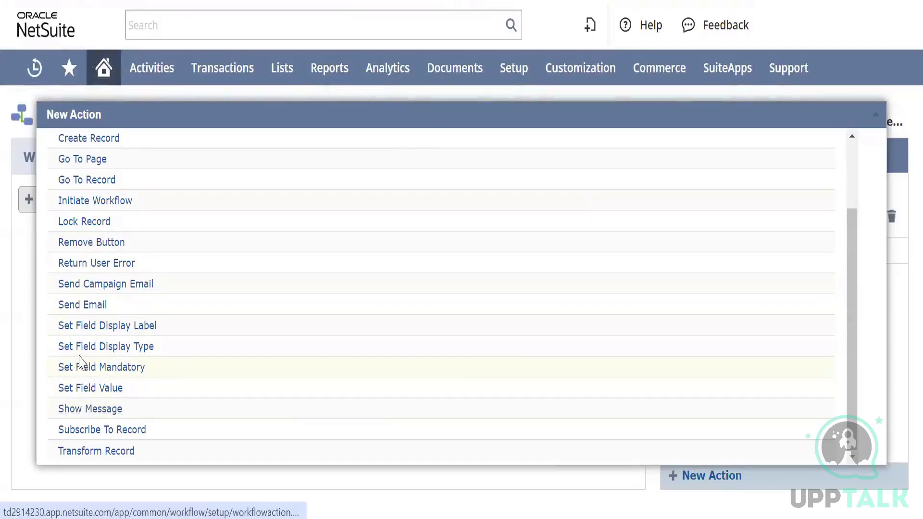
pyautogui.click(90, 388)
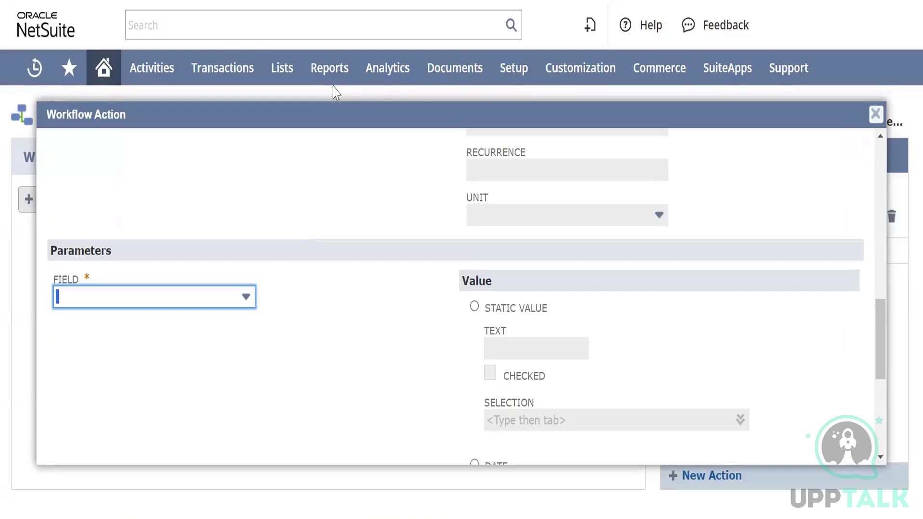
# Switch to the purchase order tab and check which departments its Department field offers
pyautogui.click(288, 2)
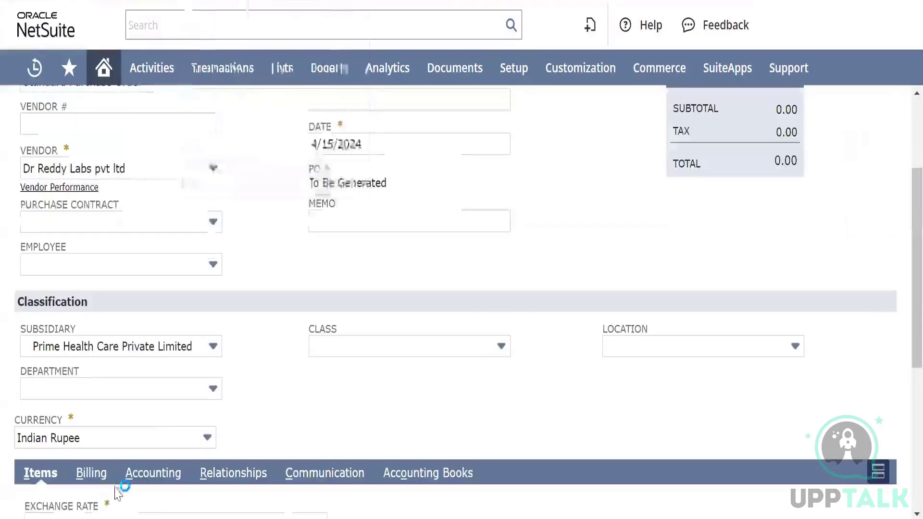
pyautogui.click(167, 393)
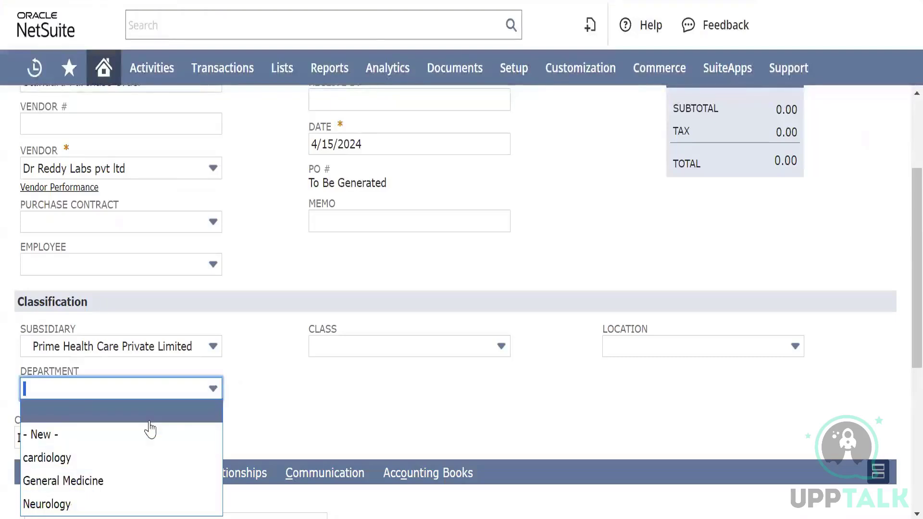
pyautogui.click(298, 391)
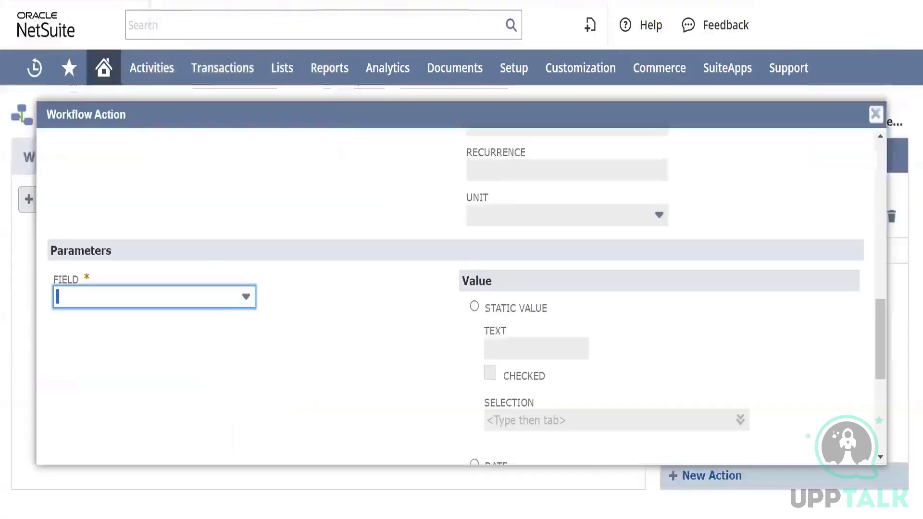
# Look up "department" among the parameter field choices of the Set Field Value action
pyautogui.click(223, 298)
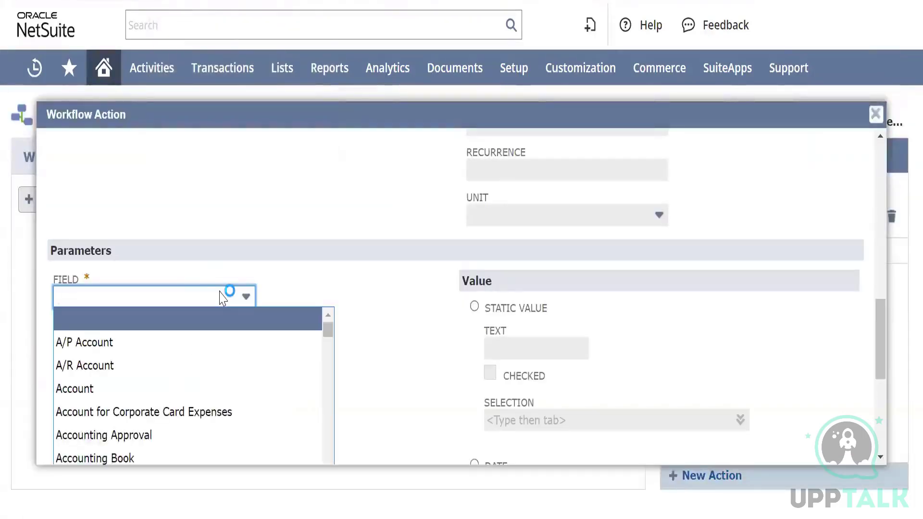
pyautogui.write('dep')
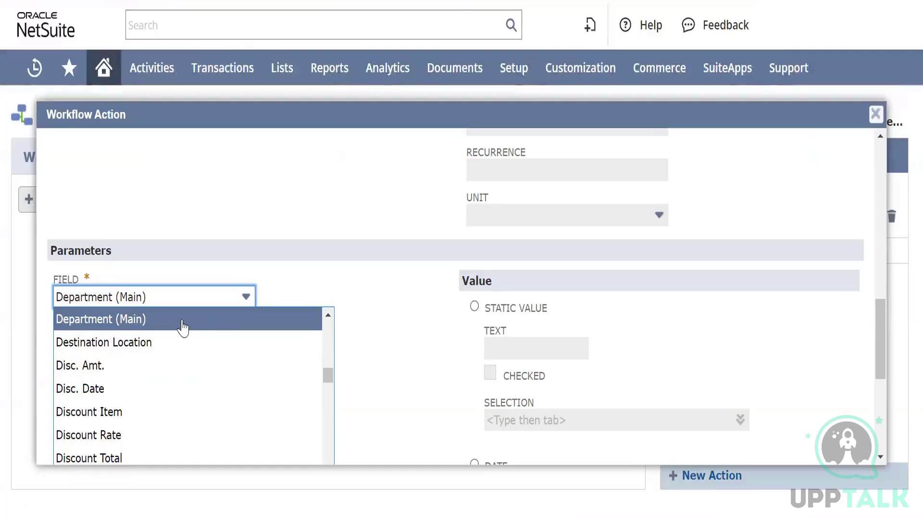
pyautogui.hotkey('ctrl', 'f')
pyautogui.write('d')
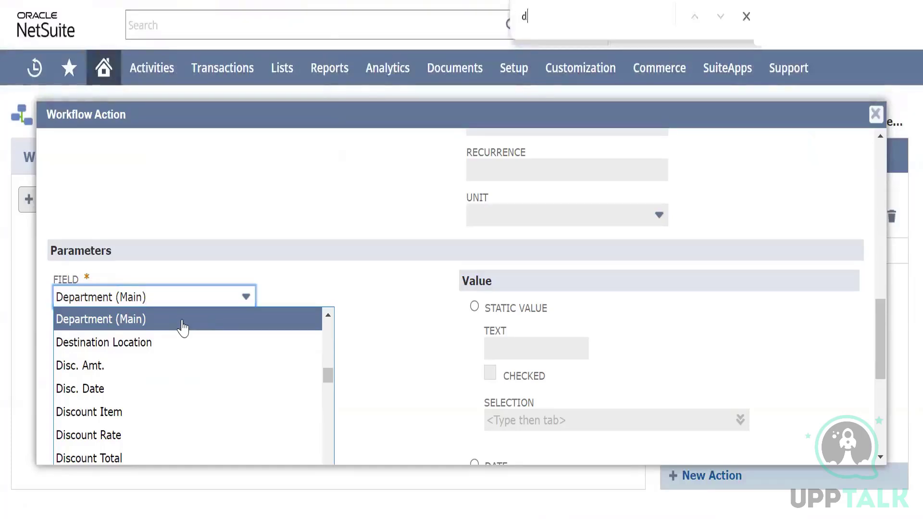
pyautogui.write('ep')
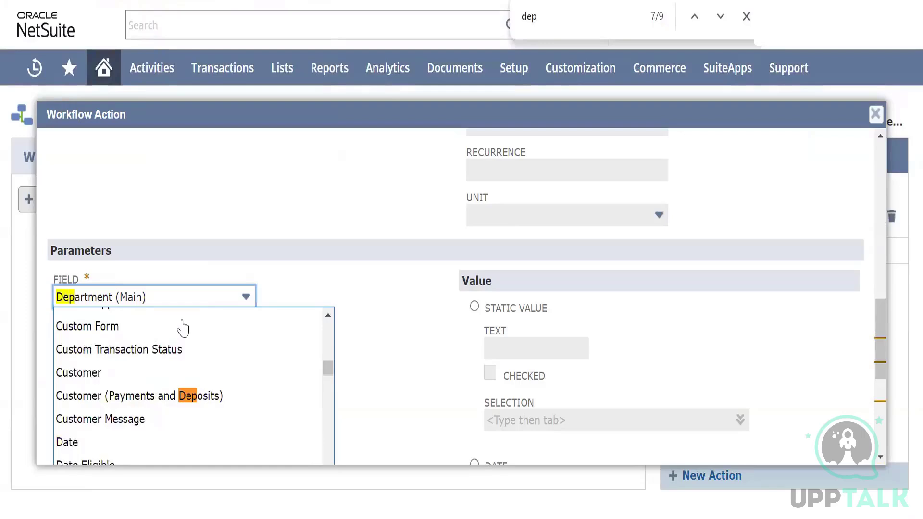
pyautogui.write('artm')
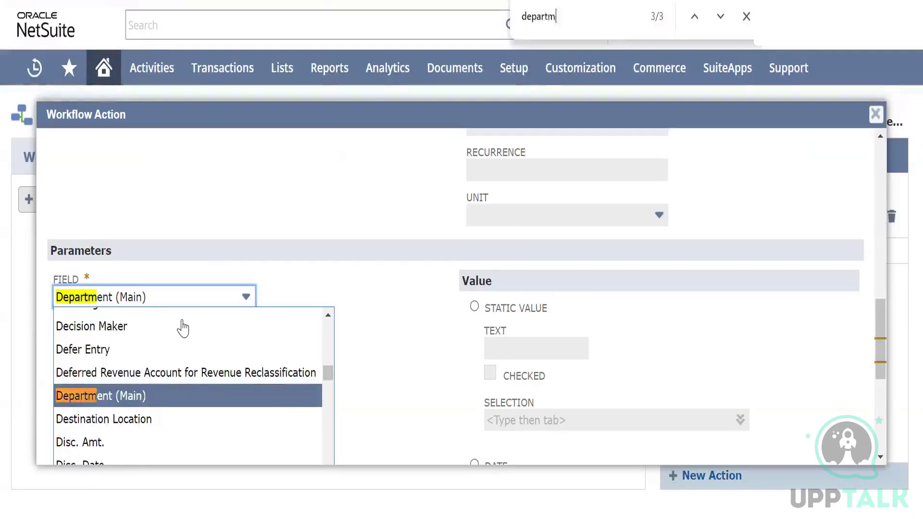
pyautogui.write('ent')
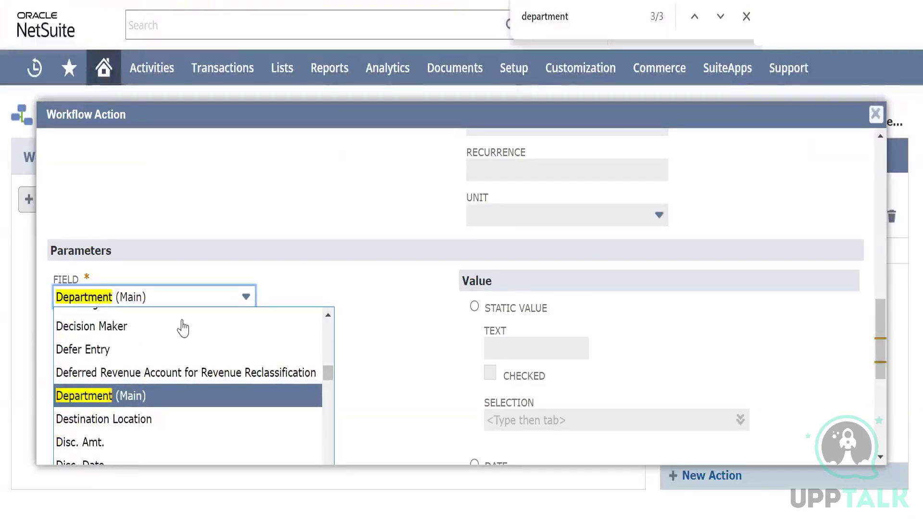
pyautogui.press('Return')
pyautogui.press('Return')
pyautogui.press('Return')
pyautogui.press('Return')
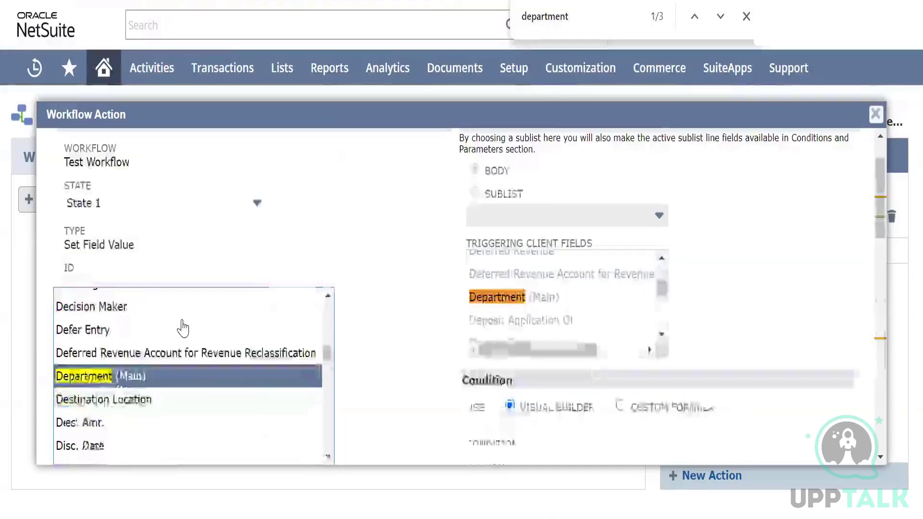
pyautogui.press('Return')
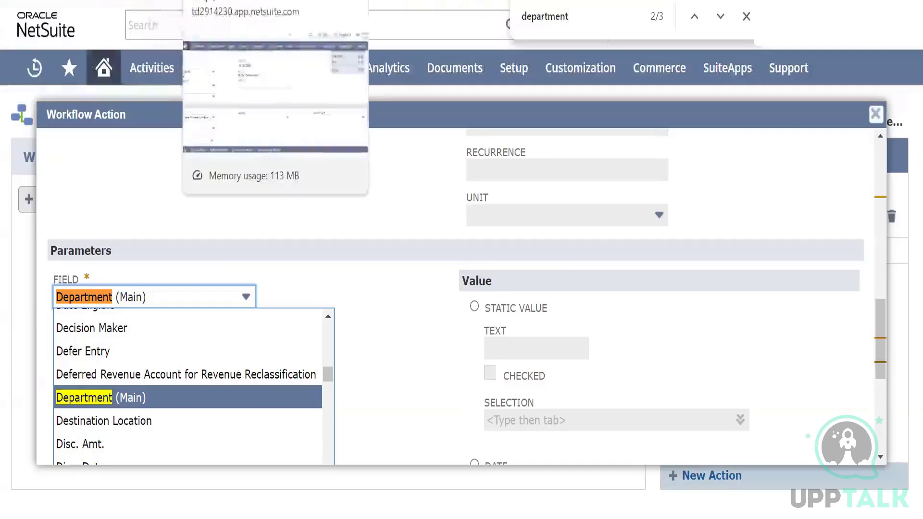
# Recheck the Department field on the purchase order and set the action's parameter field to Department (Main)
pyautogui.click(226, 0)
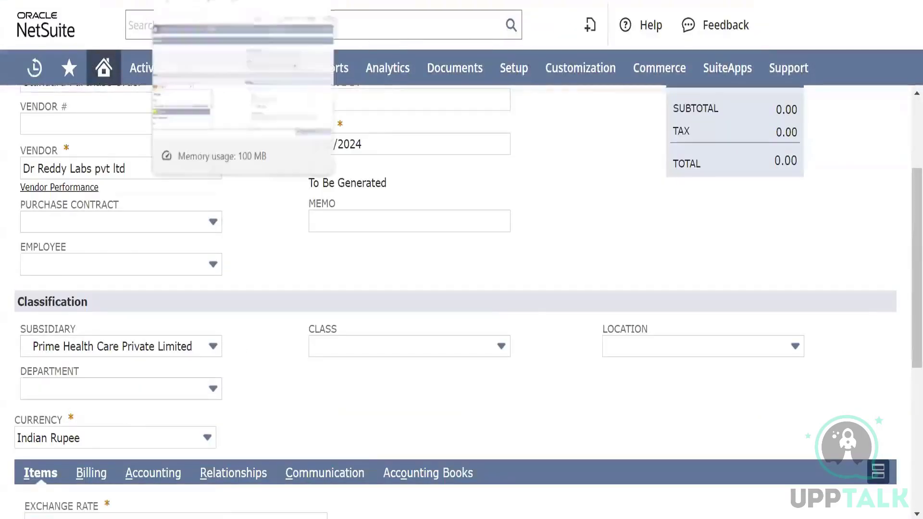
pyautogui.click(183, 1)
pyautogui.click(130, 399)
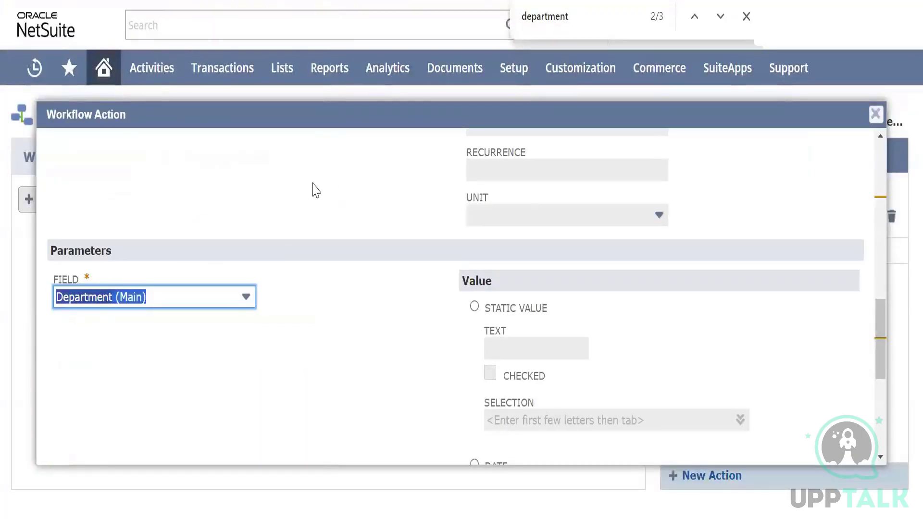
pyautogui.click(313, 190)
# Examine the Set Field Value action's trigger, event type, context, condition, schedule and value settings
pyautogui.scroll(5, 313, 189)
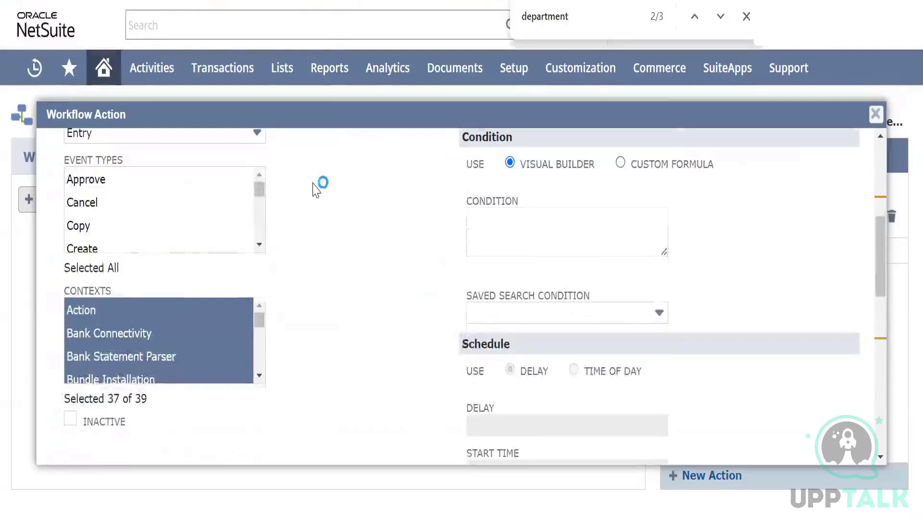
pyautogui.scroll(2, 312, 190)
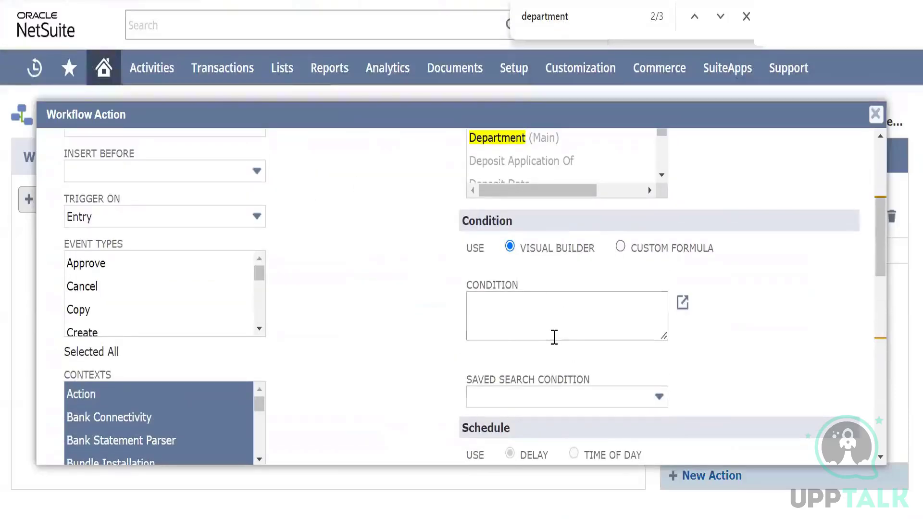
pyautogui.click(549, 318)
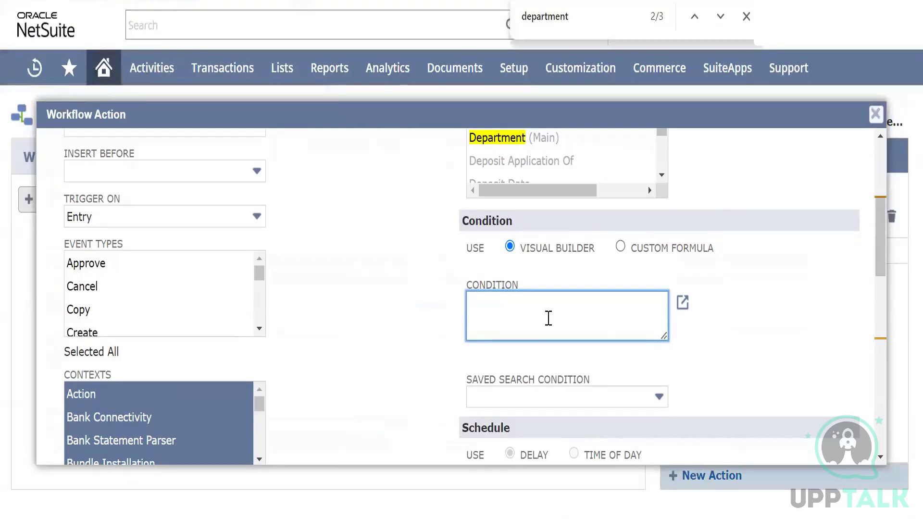
pyautogui.scroll(-5, 384, 364)
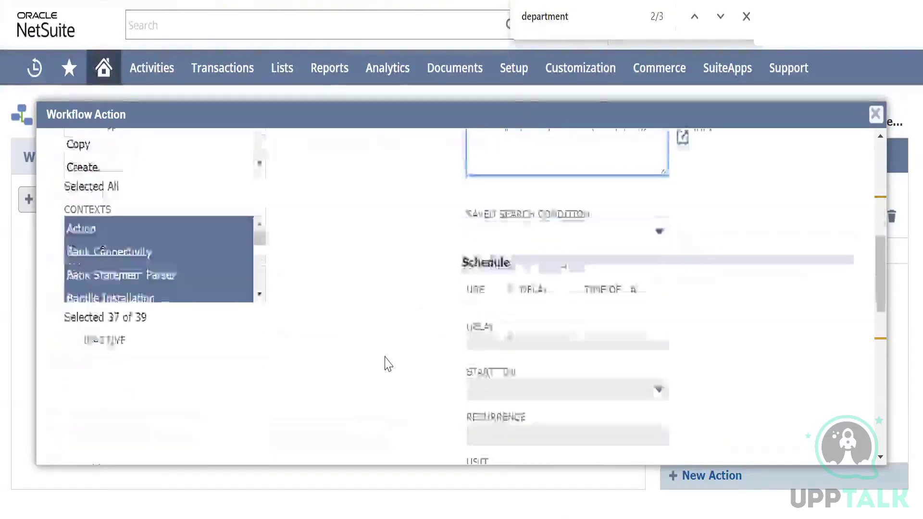
pyautogui.scroll(-7, 388, 364)
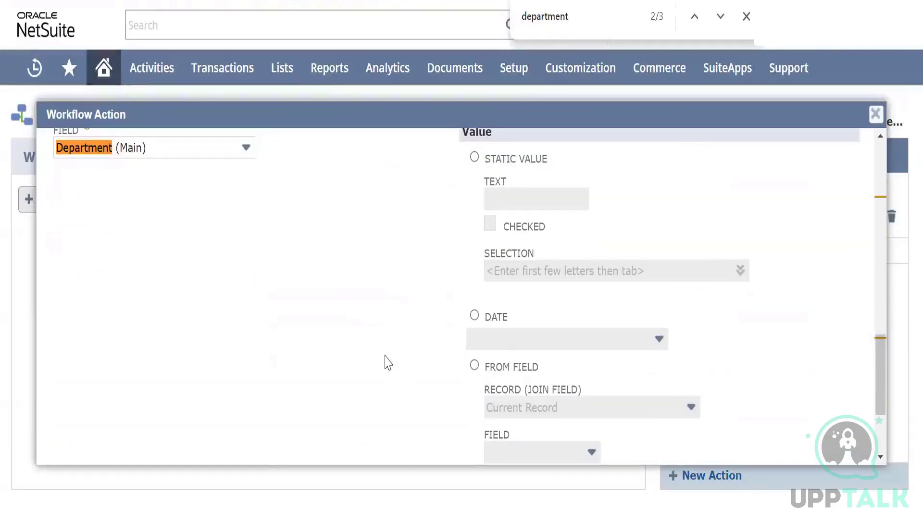
pyautogui.scroll(2, 422, 268)
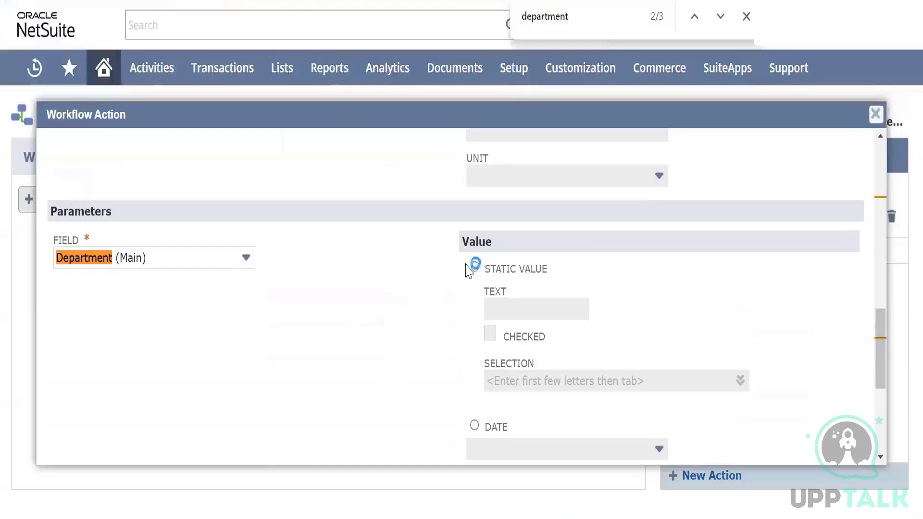
pyautogui.scroll(8, 367, 265)
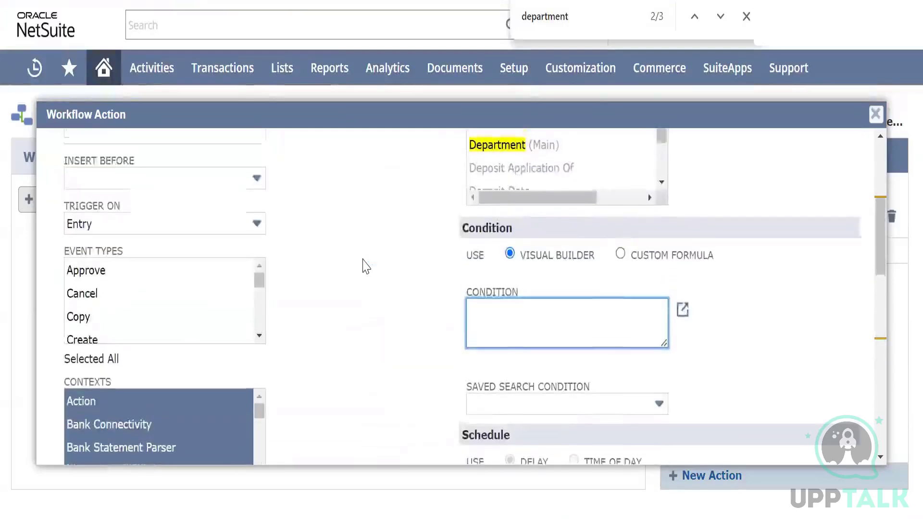
pyautogui.scroll(2, 367, 265)
pyautogui.scroll(1, 367, 265)
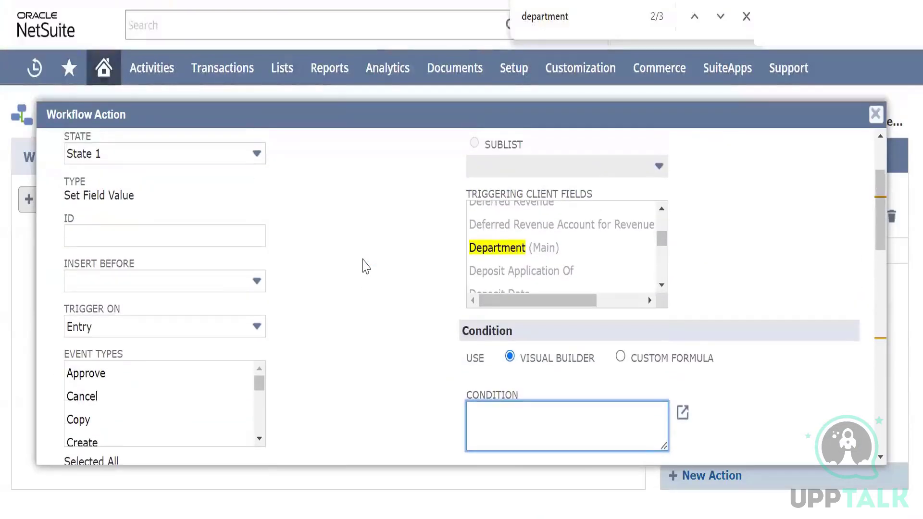
# Give the Department (Main) parameter a static value with General Medicine as its selection
pyautogui.scroll(-10, 370, 262)
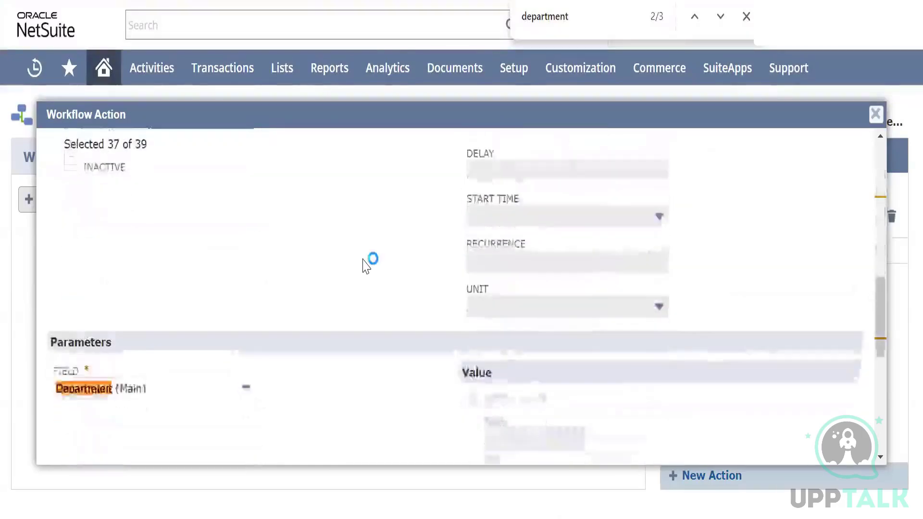
pyautogui.click(475, 217)
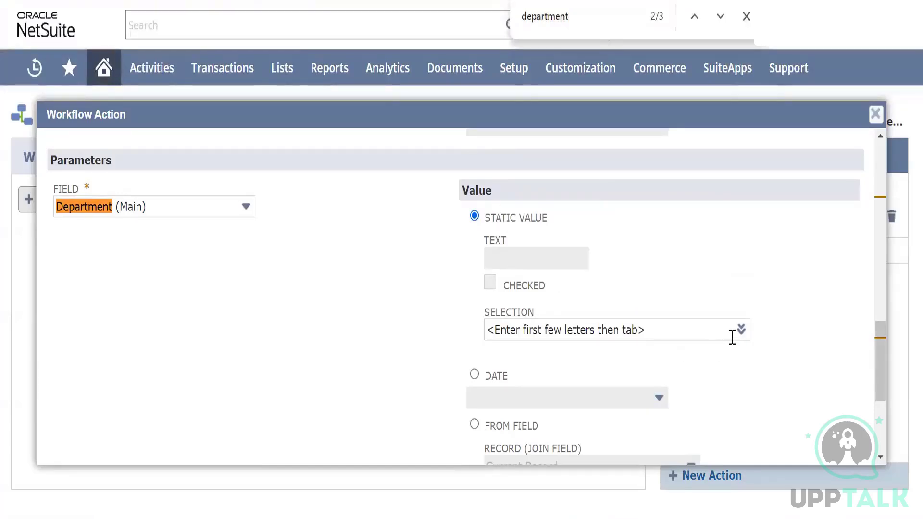
pyautogui.moveTo(740, 331)
pyautogui.click(728, 353)
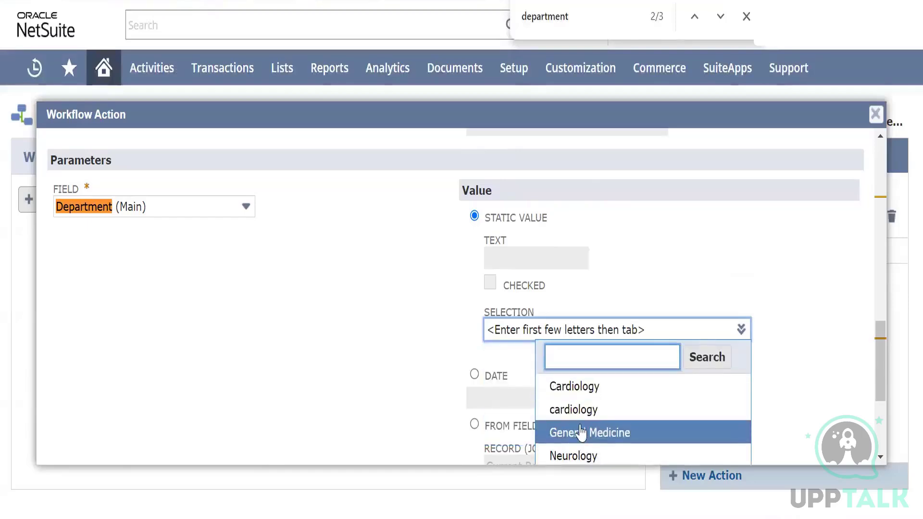
pyautogui.click(590, 433)
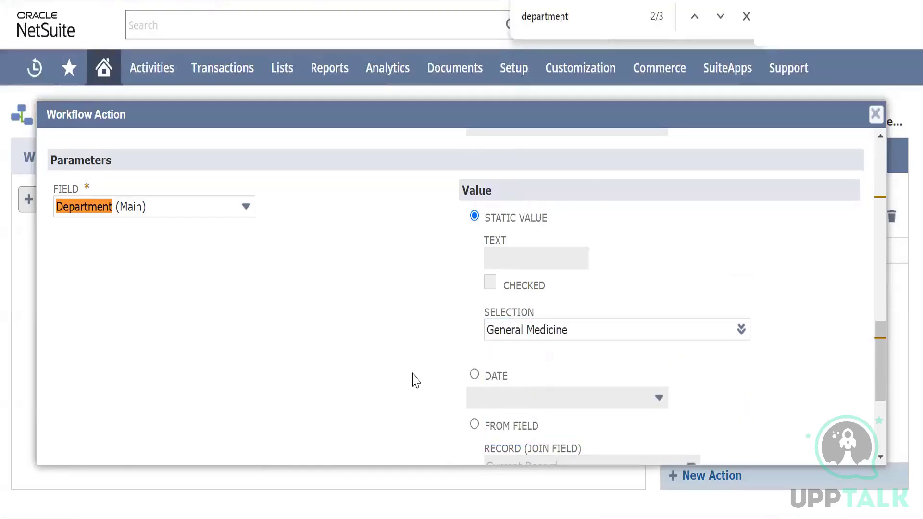
pyautogui.scroll(-3, 404, 297)
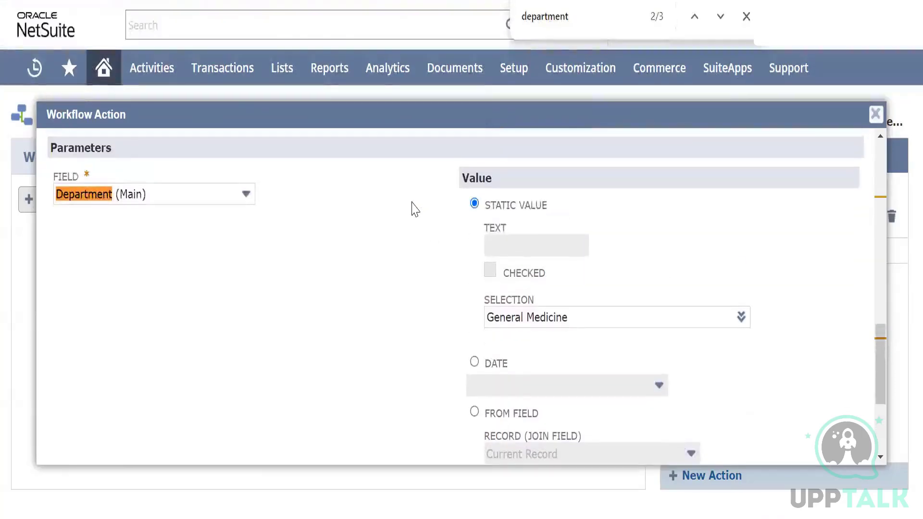
# Review the Set Field Value action's General Medicine static value and save the action in State 1
pyautogui.scroll(1, 416, 209)
pyautogui.scroll(-3, 412, 207)
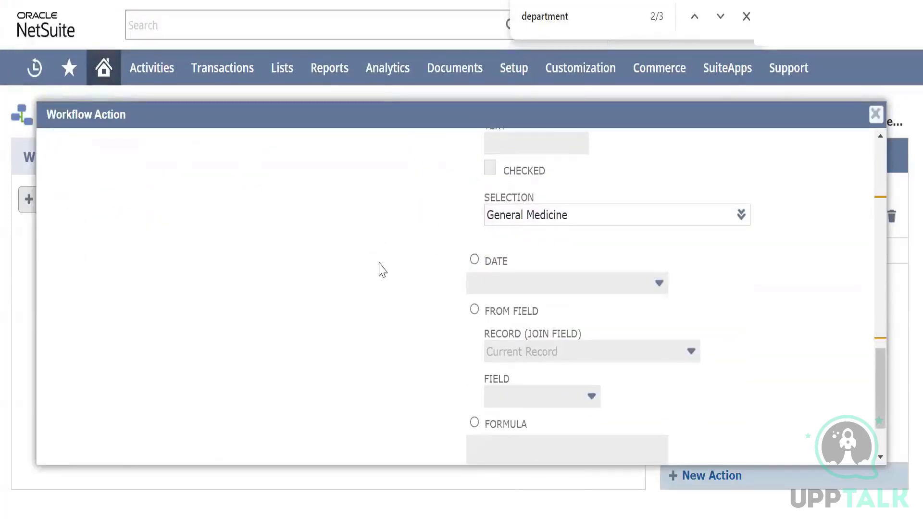
pyautogui.scroll(-2, 378, 231)
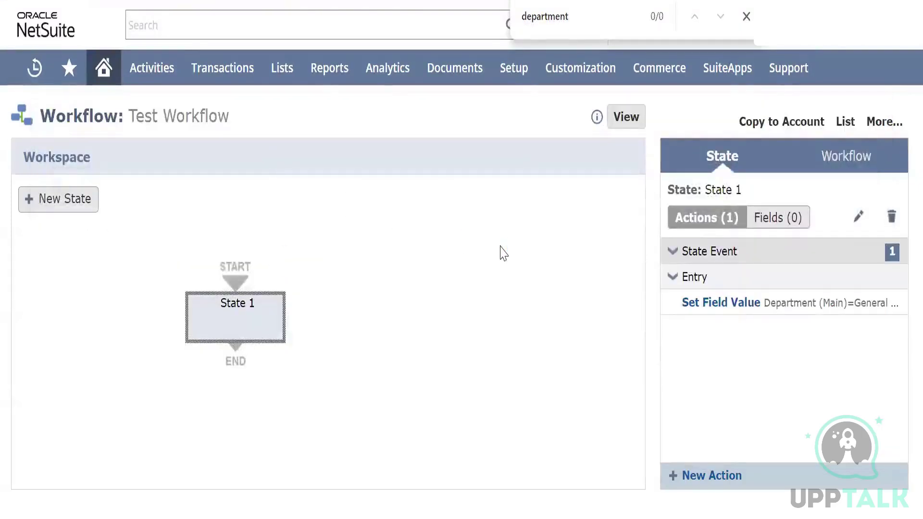
# Check the Department field on the Dr Reddy Labs pvt ltd purchase order and view the Employee field's choices
pyautogui.moveTo(749, 303)
pyautogui.click(240, 0)
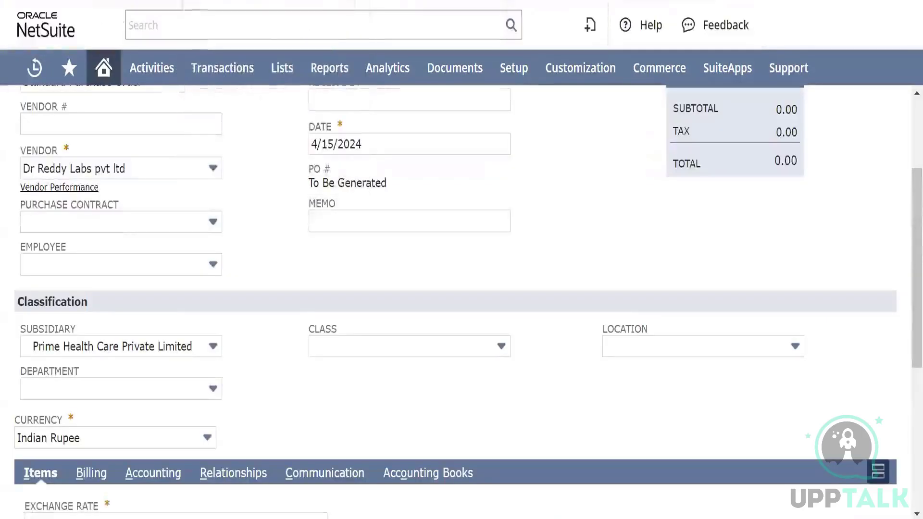
pyautogui.scroll(3, 211, 173)
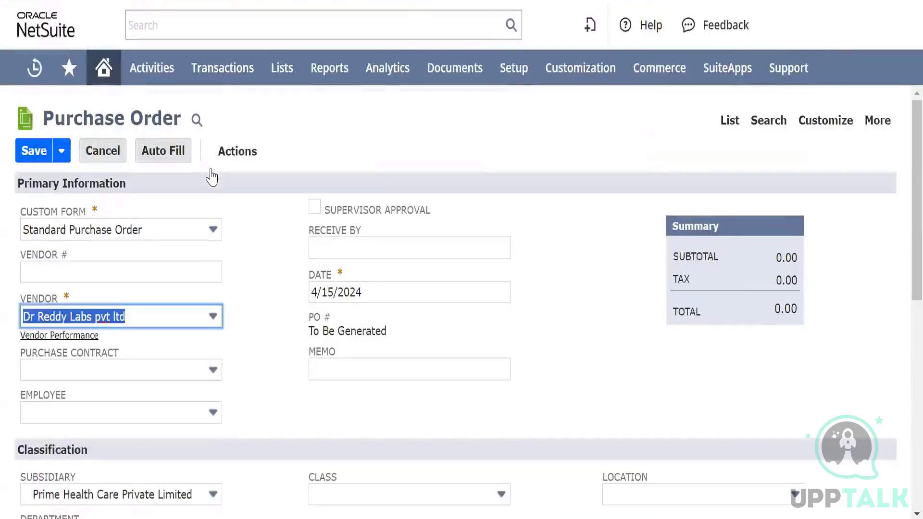
pyautogui.scroll(-4, 282, 260)
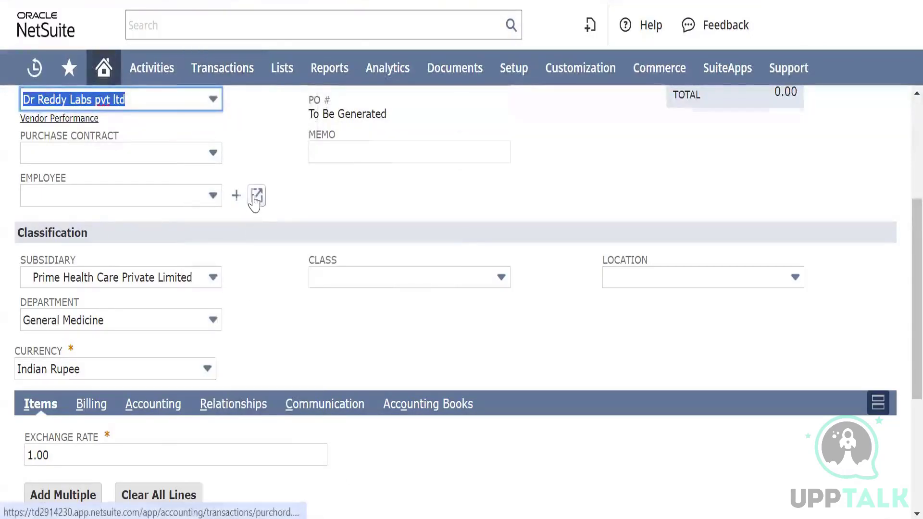
pyautogui.scroll(3, 256, 201)
pyautogui.scroll(-1, 256, 201)
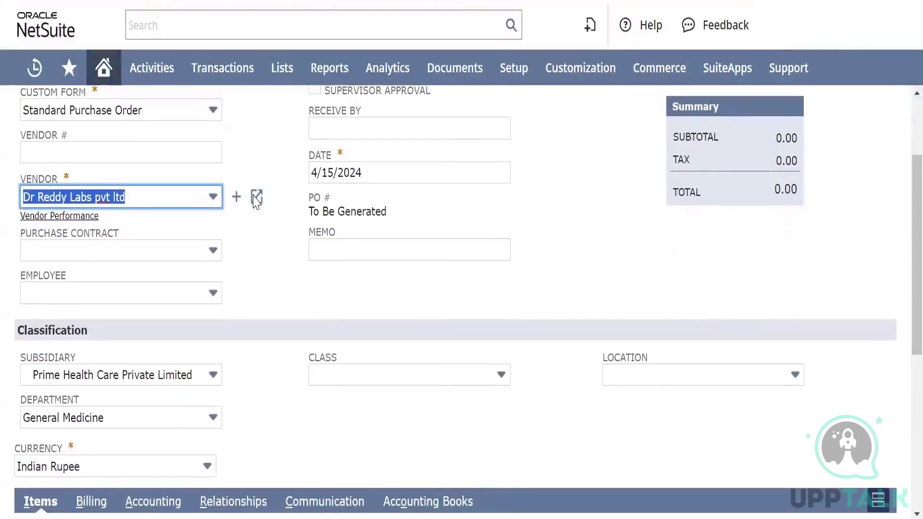
pyautogui.click(212, 295)
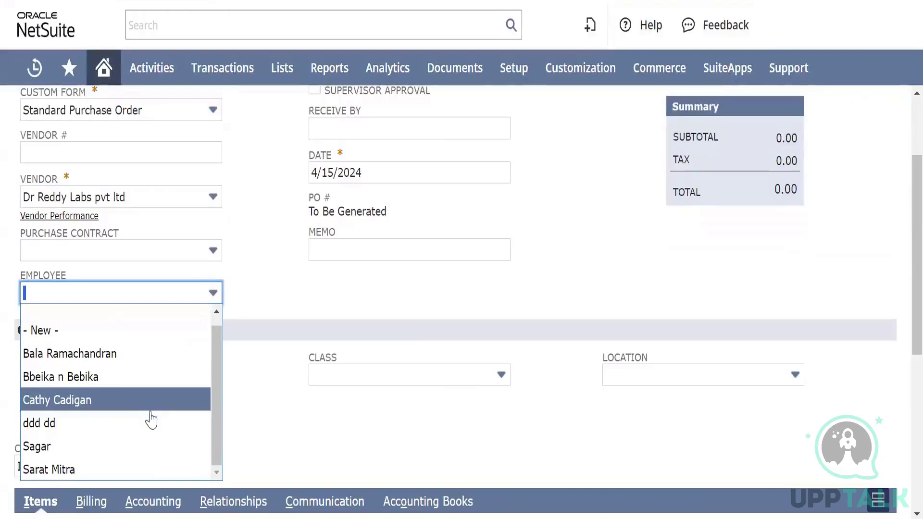
pyautogui.click(264, 251)
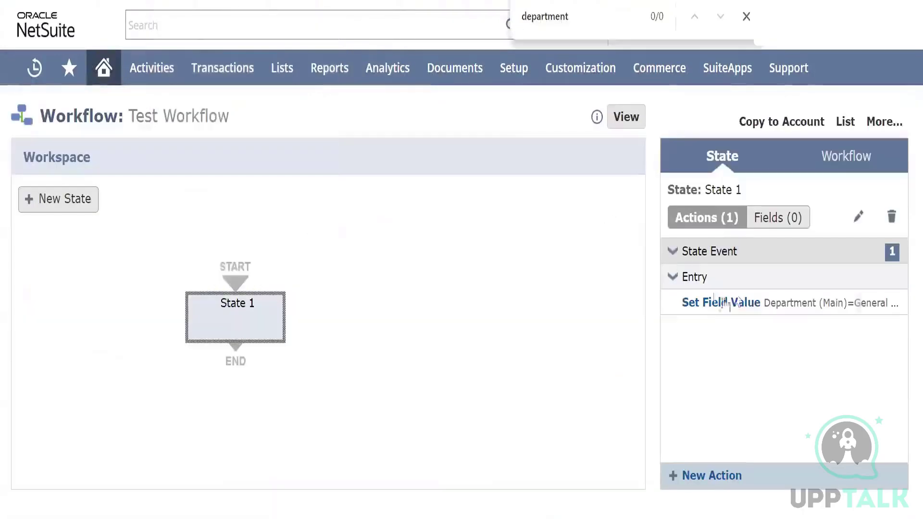
# Add a visual builder condition to the Set Field Value action on the Employee field with compare type any of
pyautogui.moveTo(747, 308)
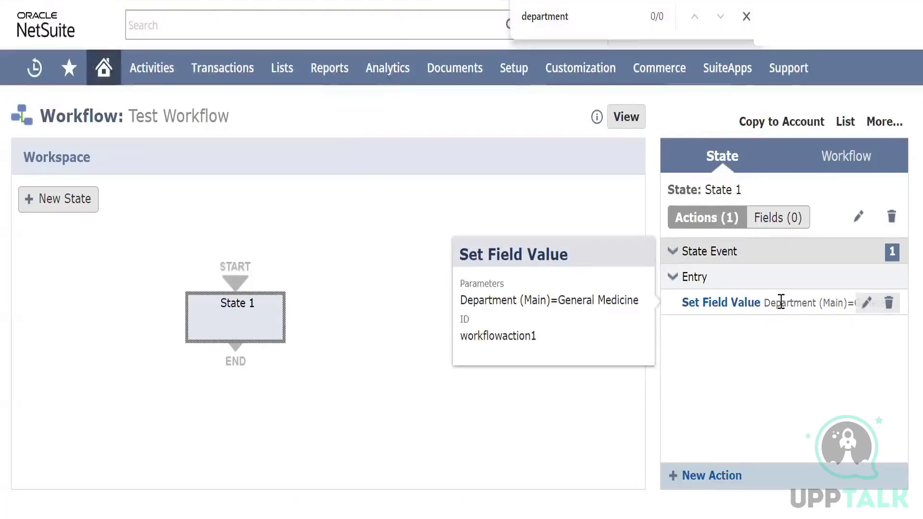
pyautogui.click(867, 303)
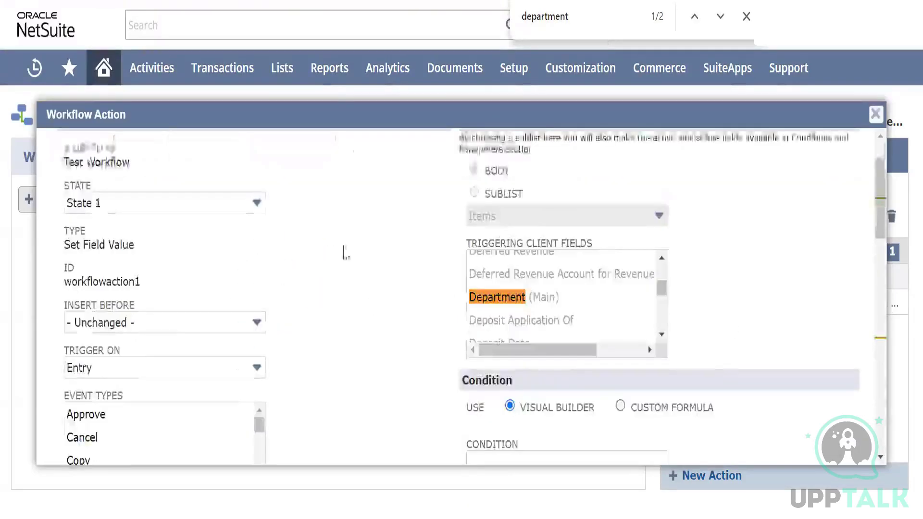
pyautogui.scroll(1, 347, 278)
pyautogui.scroll(-6, 346, 278)
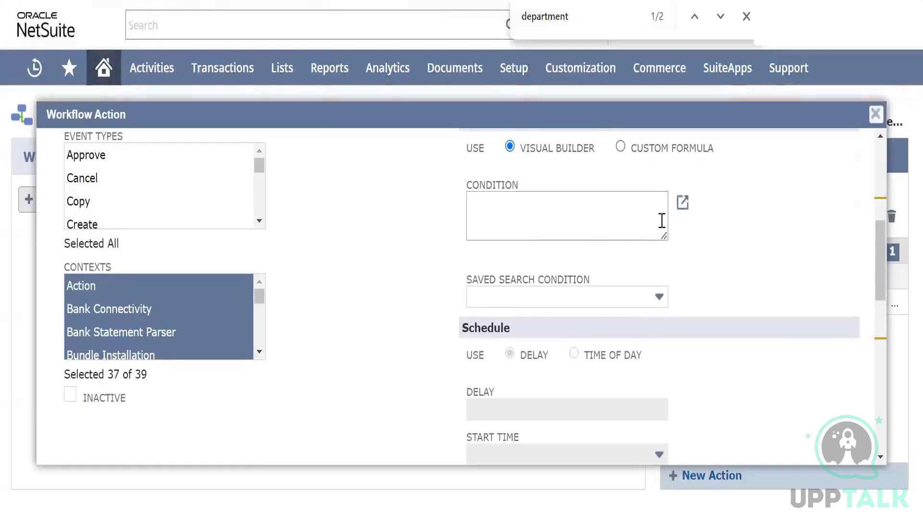
pyautogui.click(683, 202)
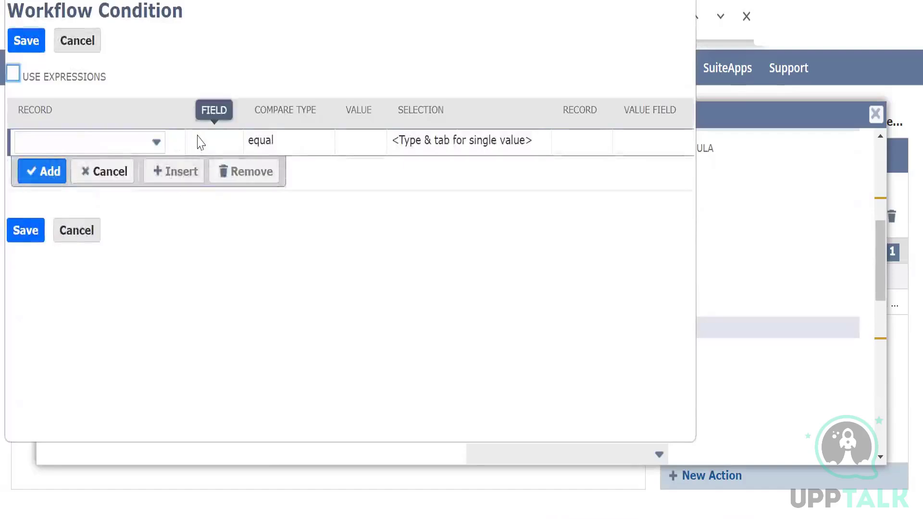
pyautogui.click(208, 144)
pyautogui.write('emp')
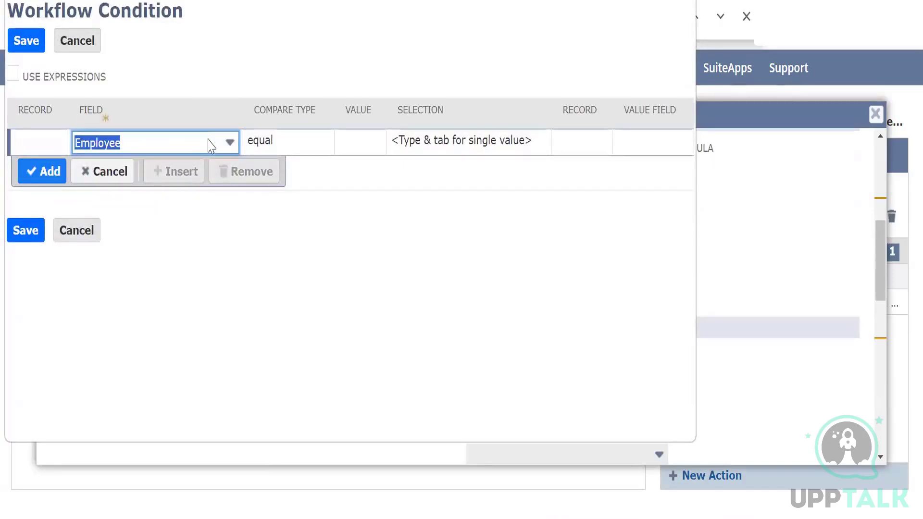
pyautogui.press('Tab')
pyautogui.write('a')
pyautogui.press('Tab')
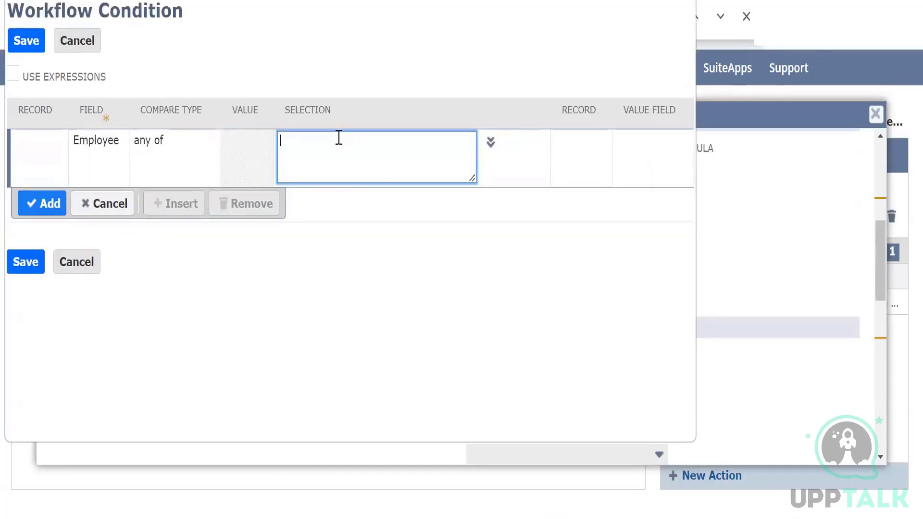
# Choose the last listed employee as the condition's selection, and save the condition together with the Set Field Value action
pyautogui.write('sarat')
pyautogui.click(489, 144)
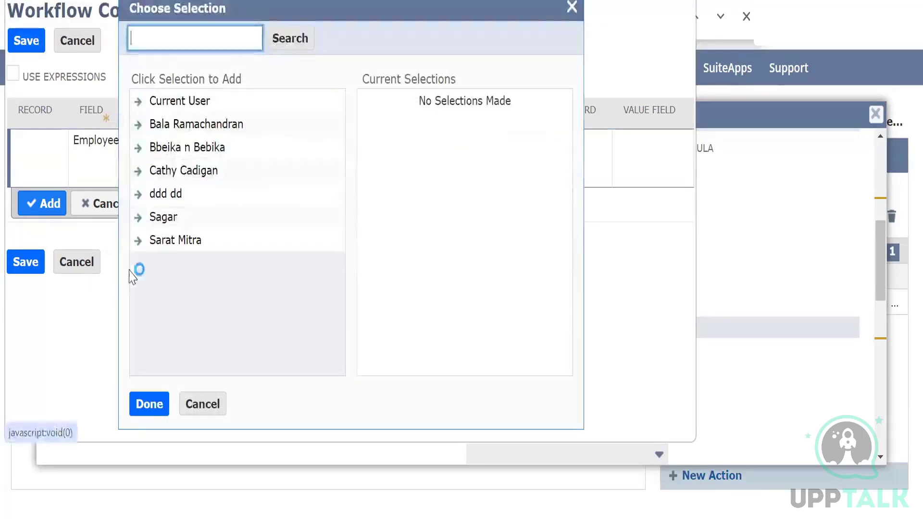
pyautogui.click(161, 243)
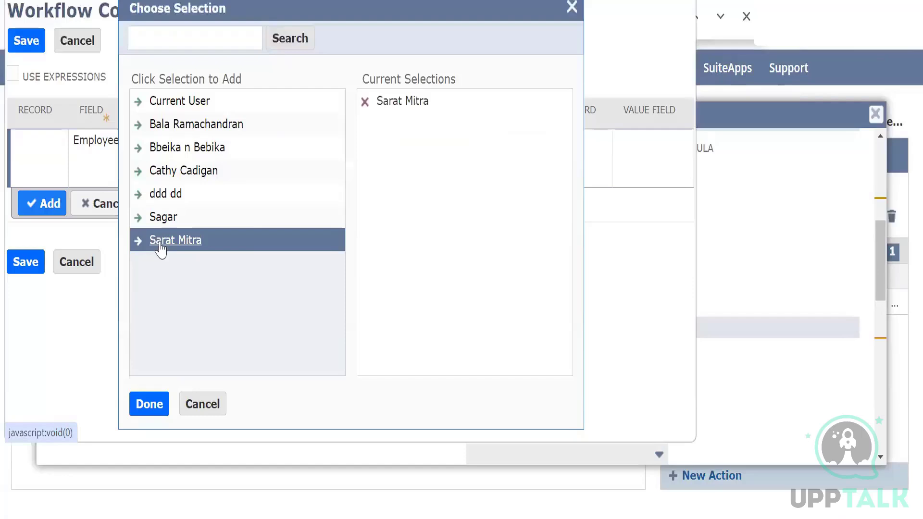
pyautogui.click(149, 406)
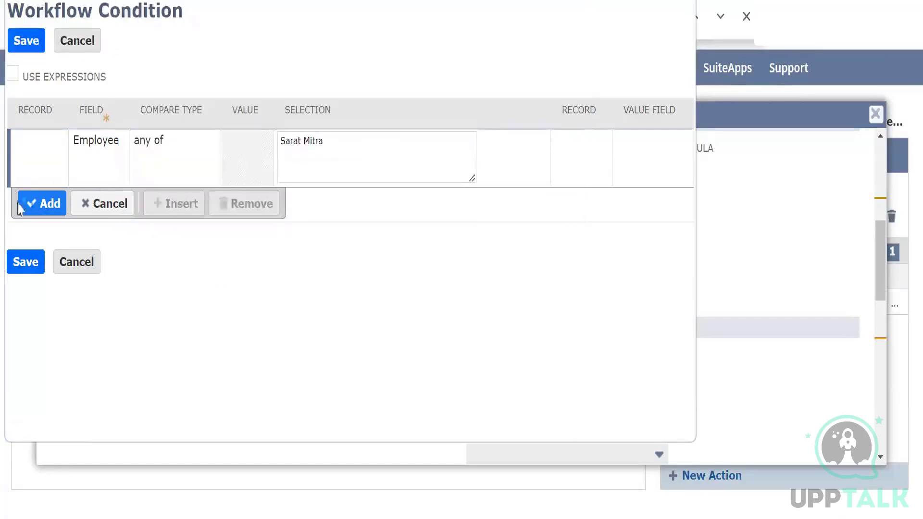
pyautogui.click(43, 204)
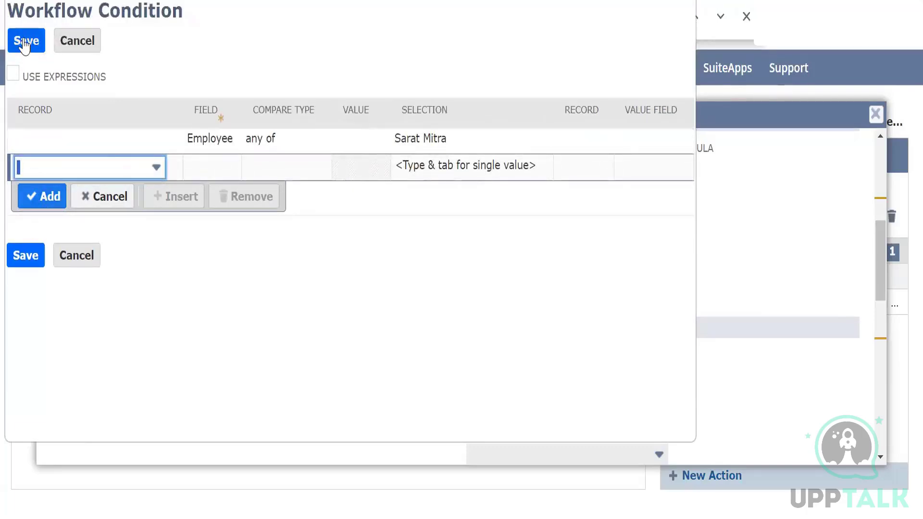
pyautogui.click(25, 42)
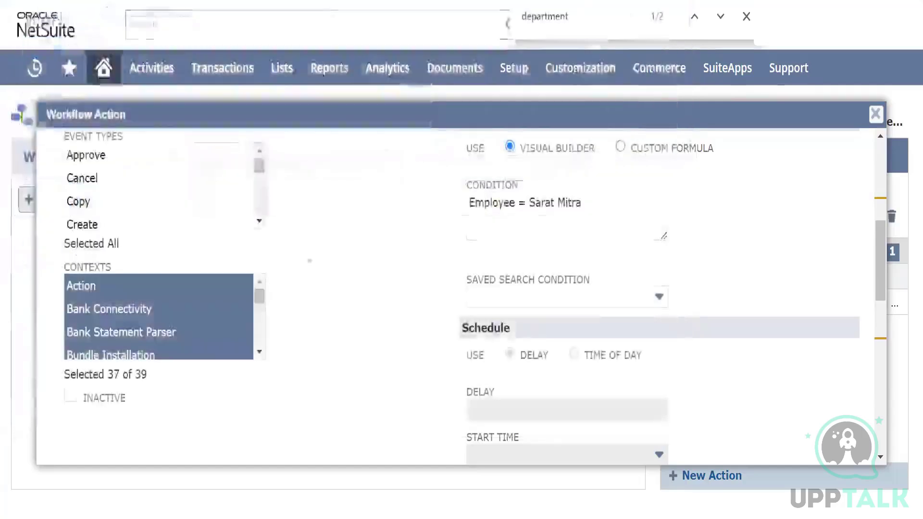
pyautogui.scroll(7, 369, 235)
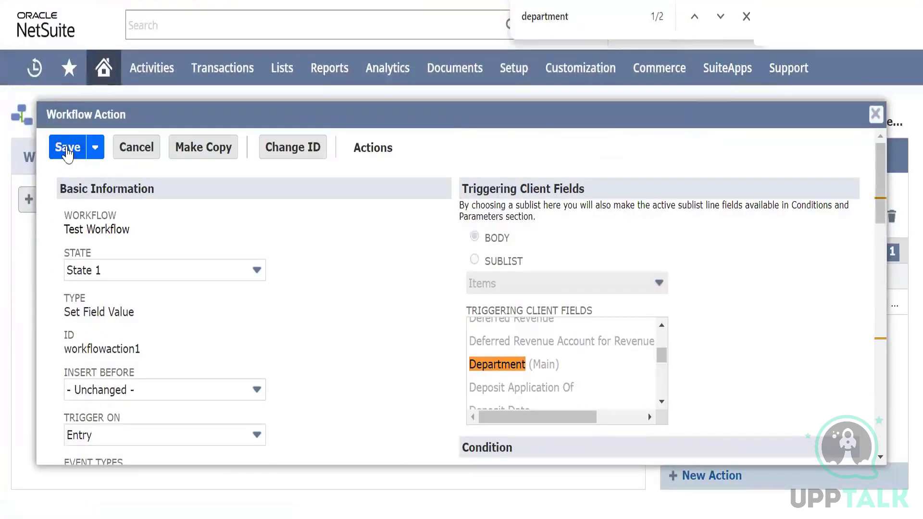
pyautogui.click(68, 148)
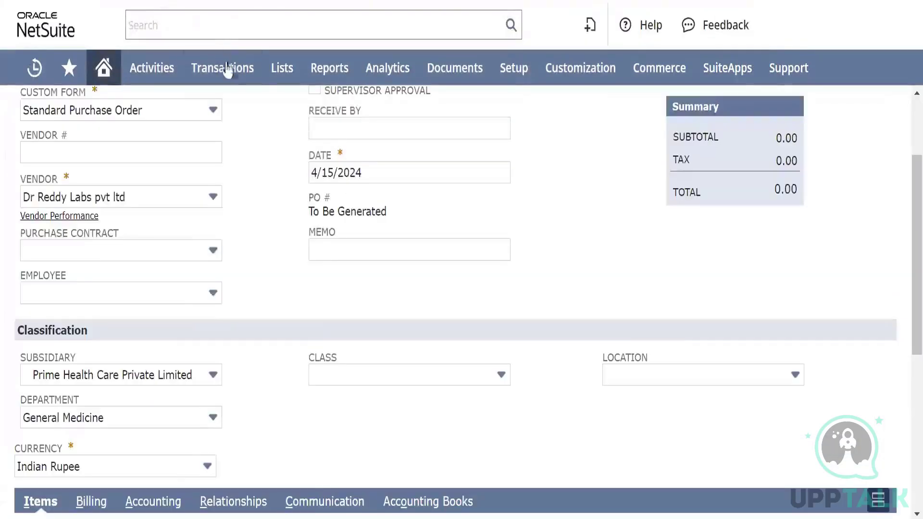
# Start a new purchase order with Dr Reddy Labs pvt ltd as the vendor
pyautogui.moveTo(223, 67)
pyautogui.moveTo(231, 222)
pyautogui.moveTo(269, 183)
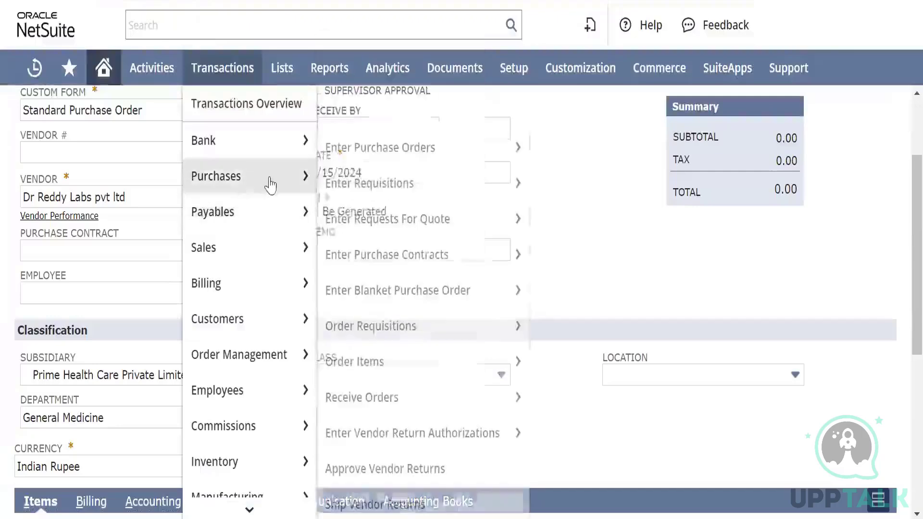
pyautogui.click(405, 149)
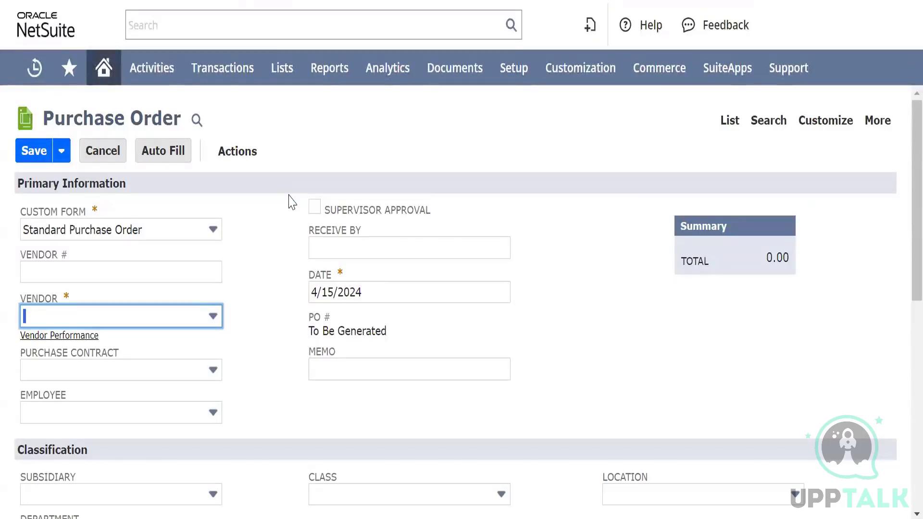
pyautogui.scroll(-7, 281, 433)
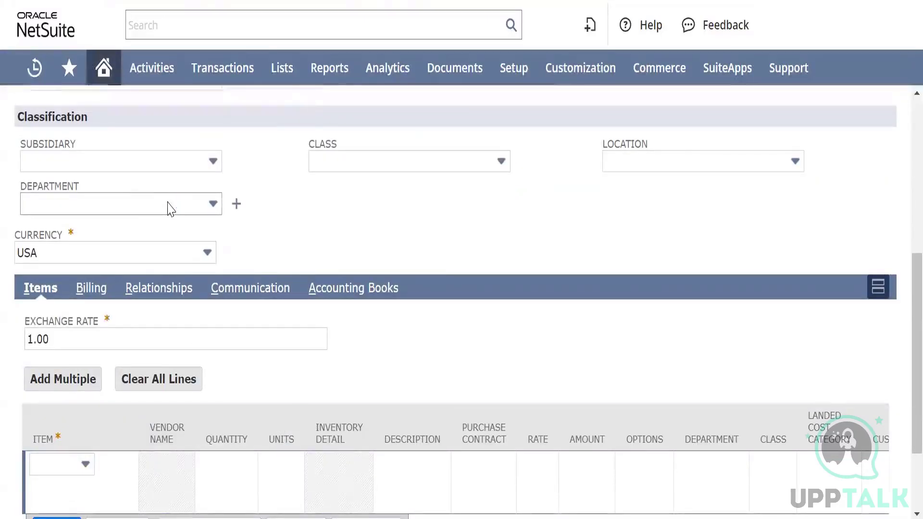
pyautogui.scroll(7, 168, 202)
pyautogui.scroll(-2, 168, 202)
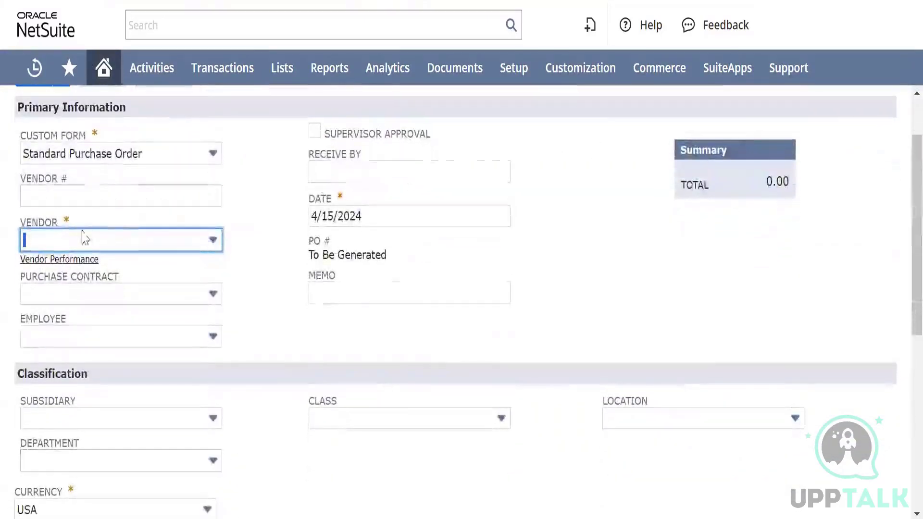
pyautogui.click(68, 234)
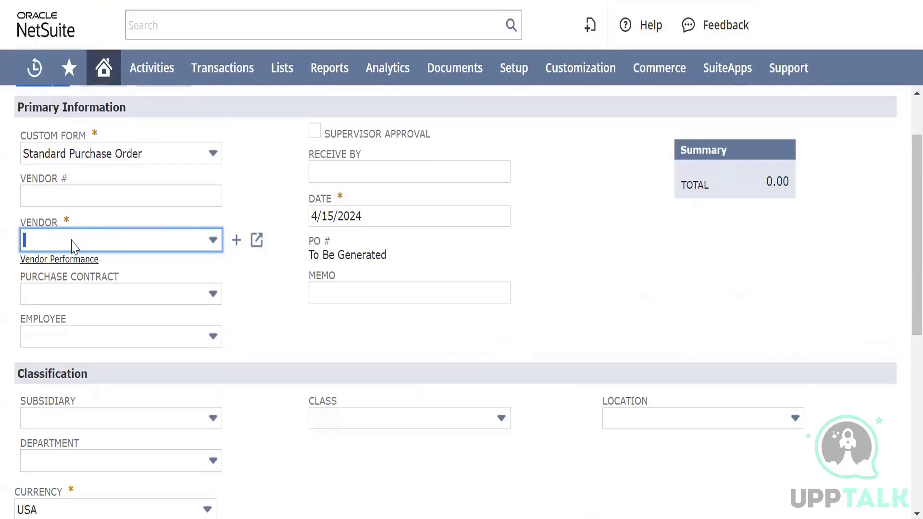
pyautogui.click(73, 240)
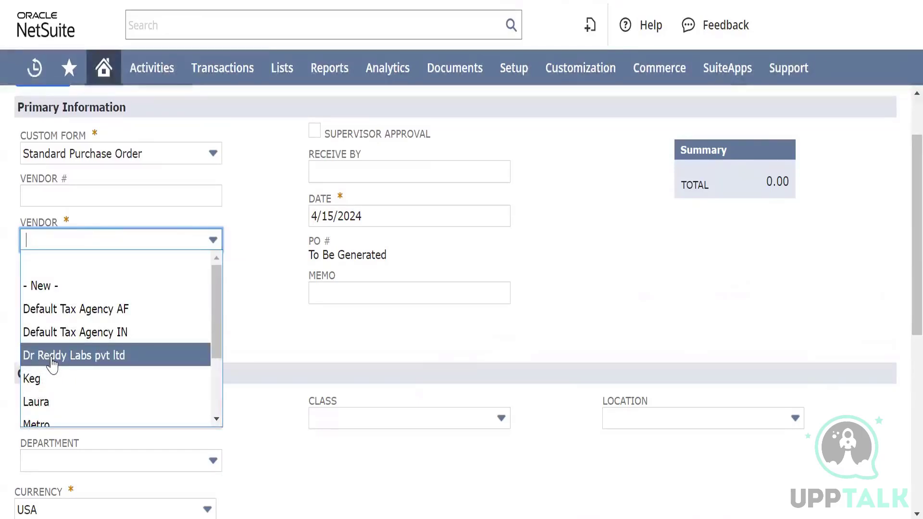
pyautogui.click(52, 360)
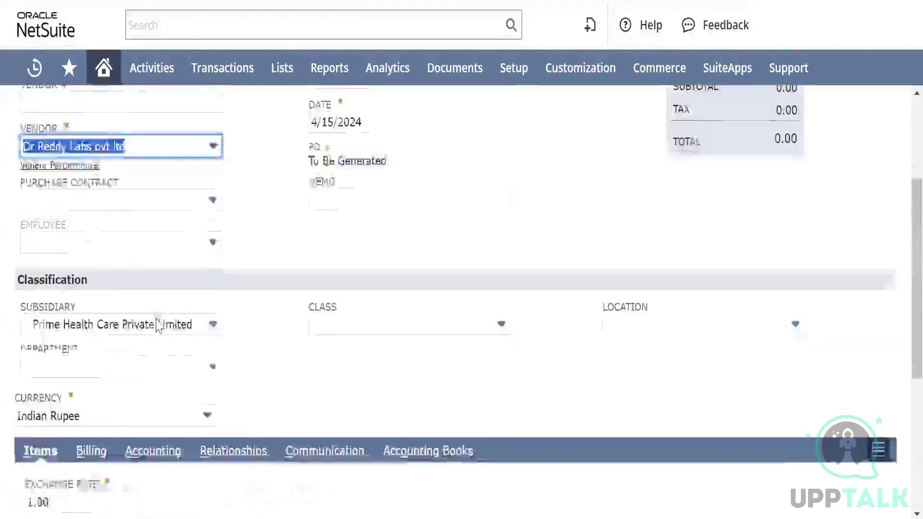
# Set the purchase order's Employee field to the employee named in the workflow condition and check the Department field
pyautogui.click(144, 272)
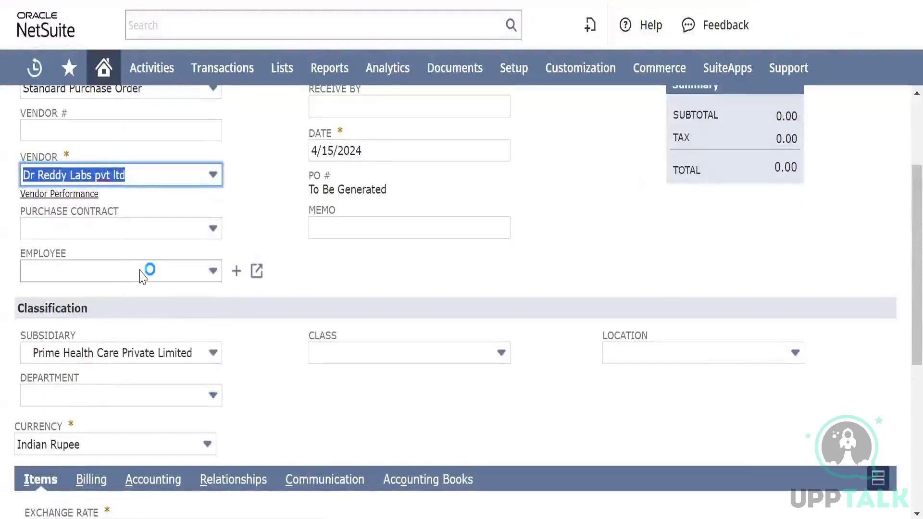
pyautogui.scroll(-1, 107, 379)
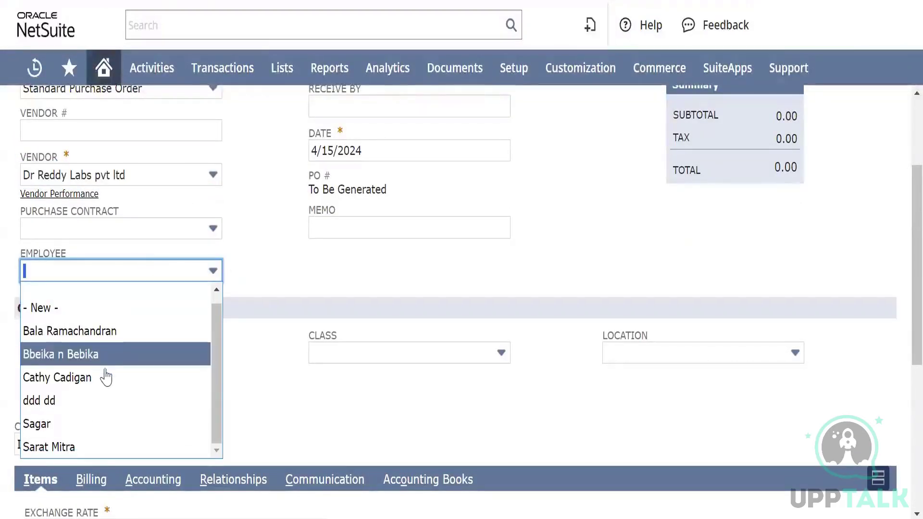
pyautogui.click(98, 448)
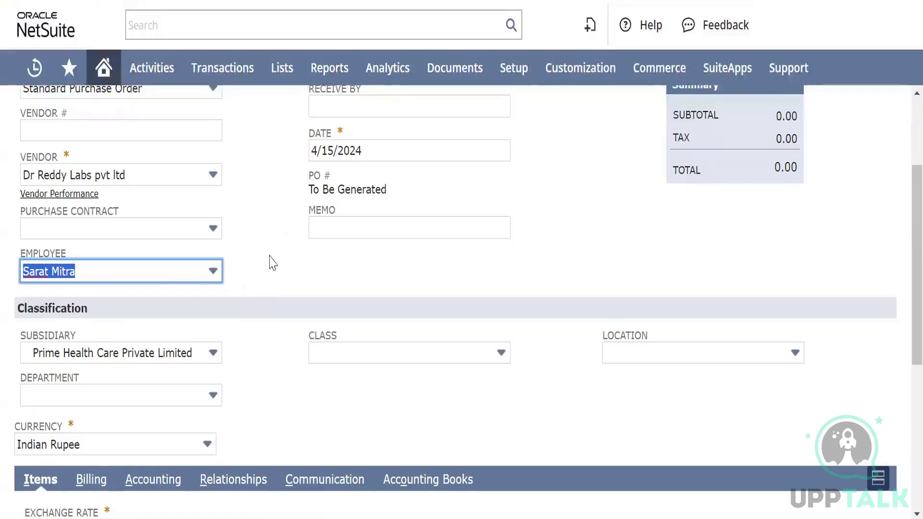
pyautogui.scroll(-2, 281, 165)
pyautogui.scroll(5, 279, 168)
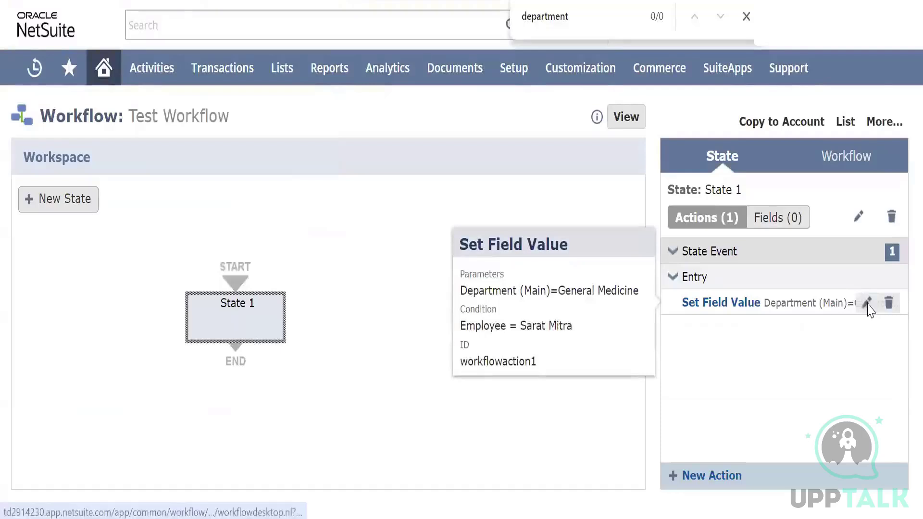
# Edit the Set Field Value action to trigger on After Field Edit, and try to save it
pyautogui.click(866, 302)
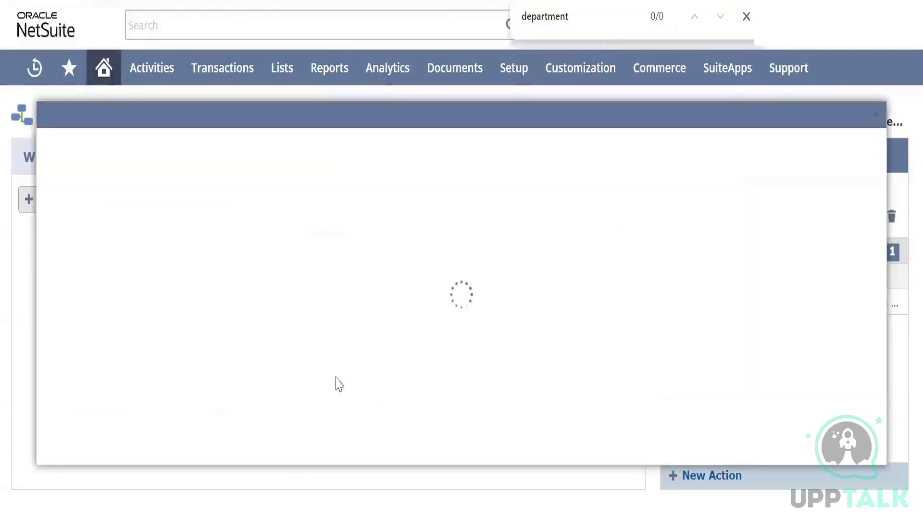
pyautogui.scroll(-2, 353, 365)
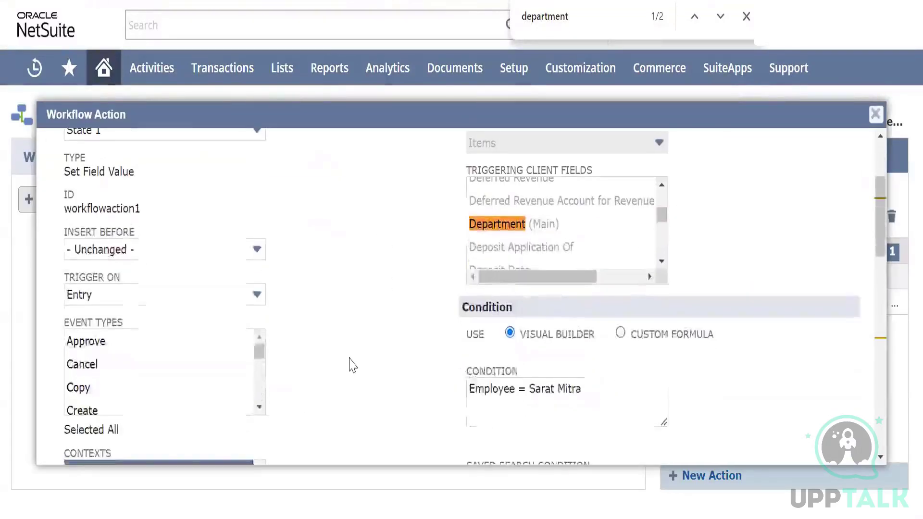
pyautogui.scroll(-2, 353, 366)
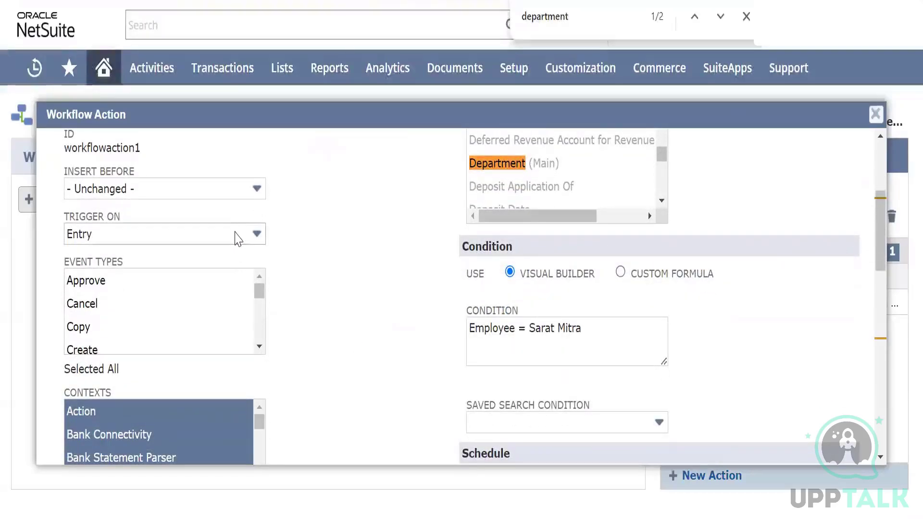
pyautogui.click(237, 235)
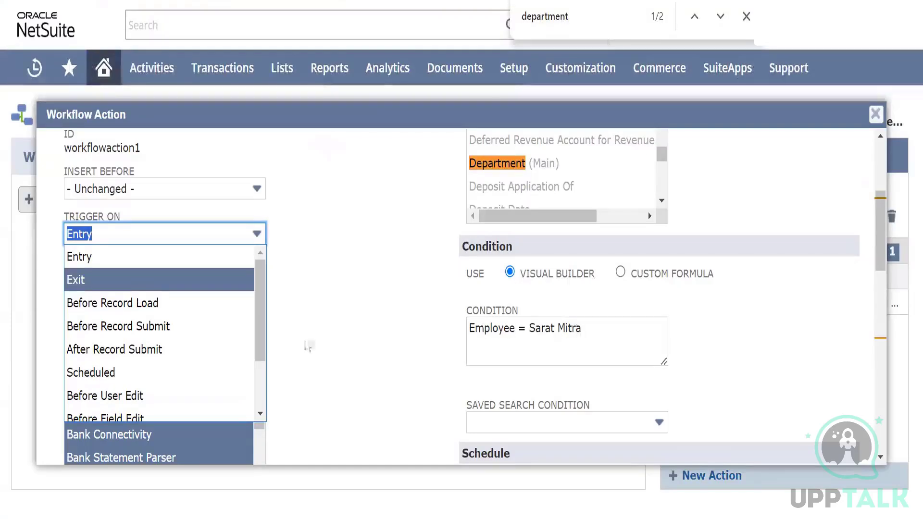
pyautogui.scroll(-2, 147, 371)
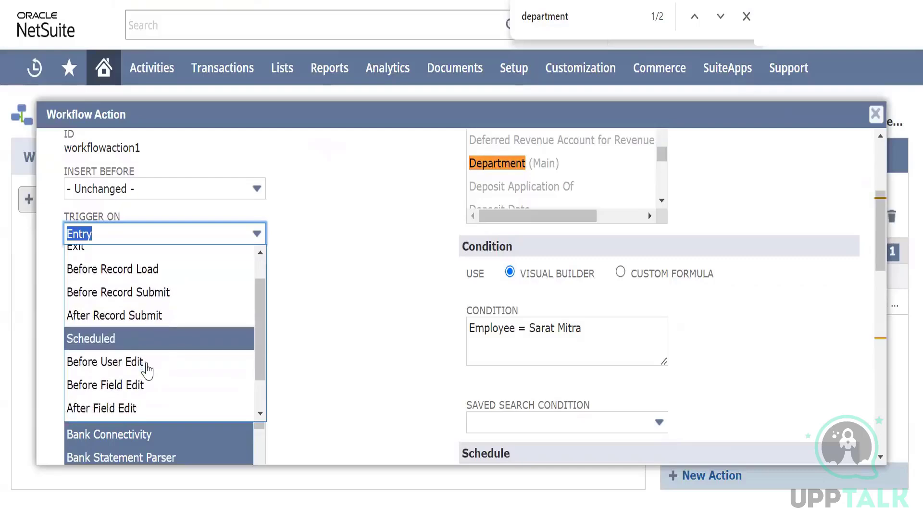
pyautogui.scroll(-1, 146, 371)
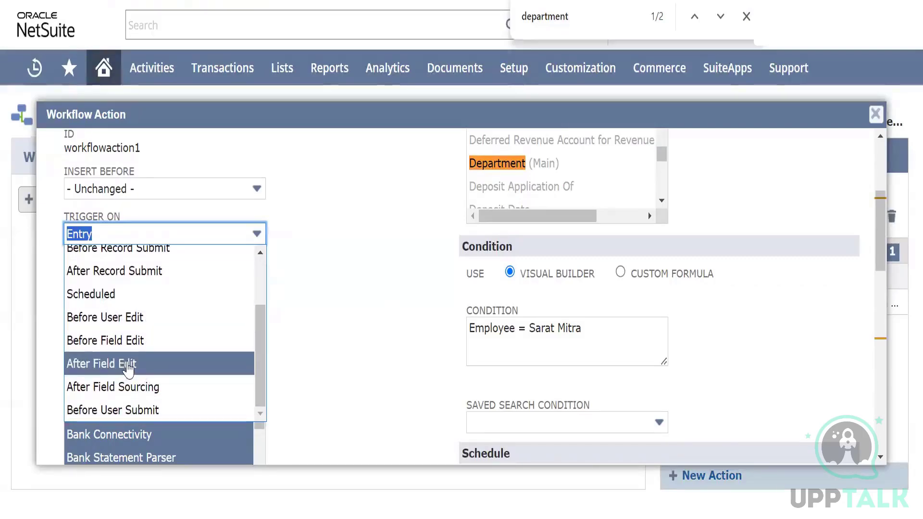
pyautogui.click(128, 365)
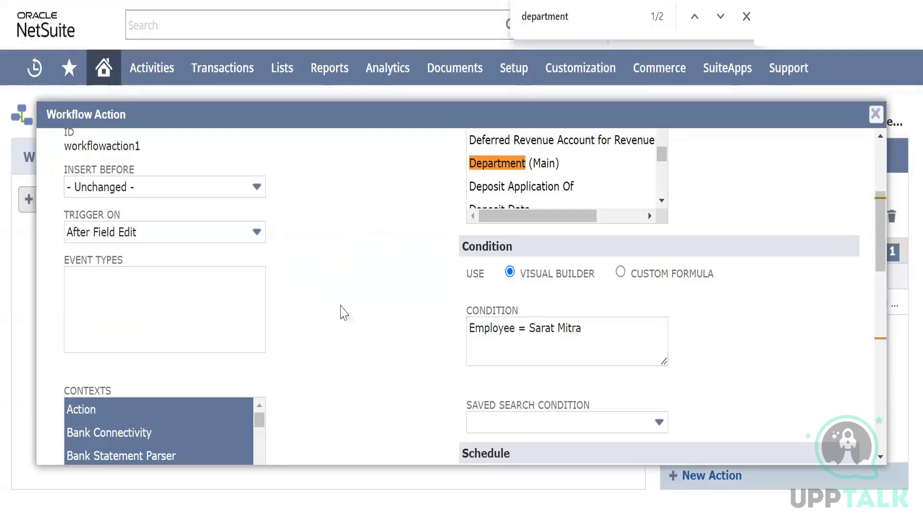
pyautogui.scroll(1, 341, 305)
pyautogui.scroll(3, 340, 304)
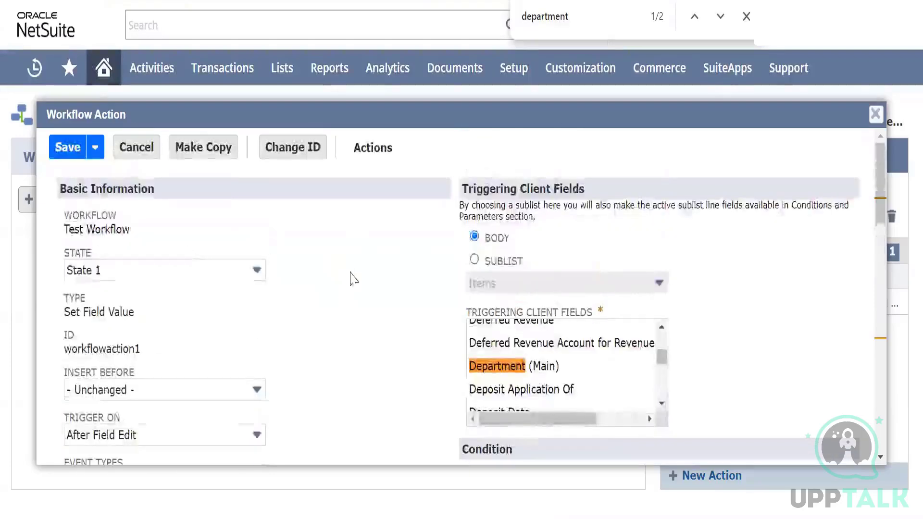
pyautogui.scroll(-2, 351, 279)
pyautogui.scroll(2, 354, 278)
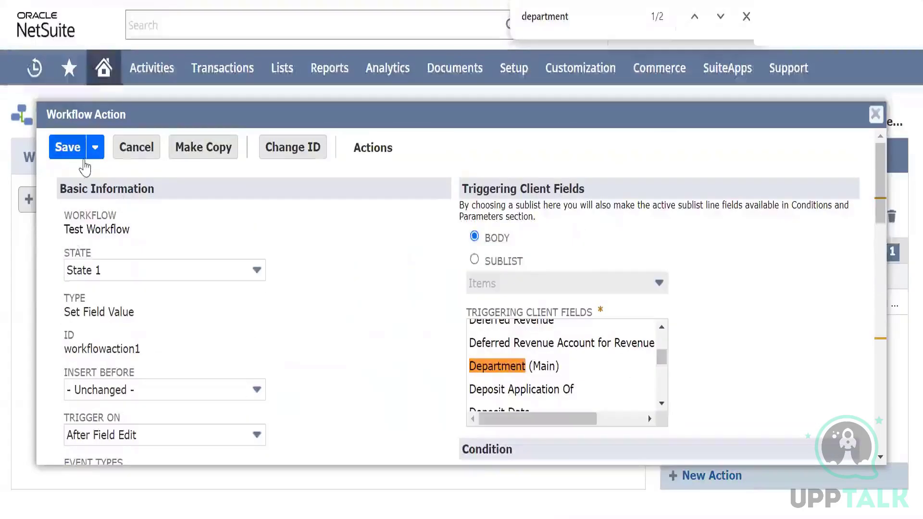
pyautogui.click(67, 148)
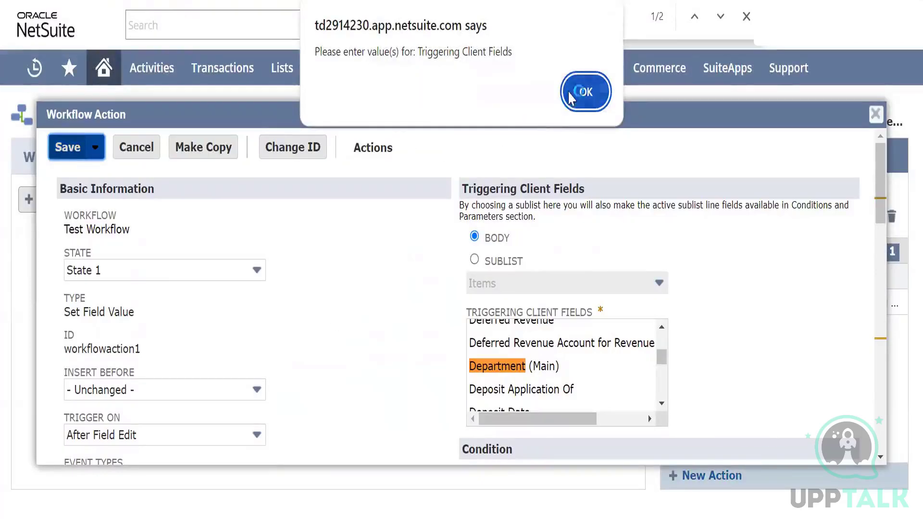
pyautogui.click(585, 91)
# Choose Department (Main) as the triggering client field of the Set Field Value action, and save the action
pyautogui.scroll(-4, 346, 335)
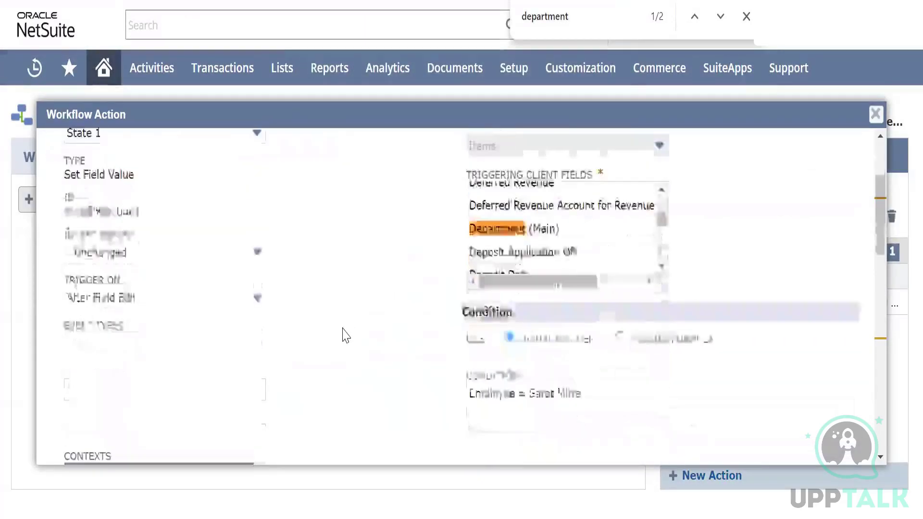
pyautogui.scroll(1, 346, 336)
pyautogui.scroll(1, 345, 334)
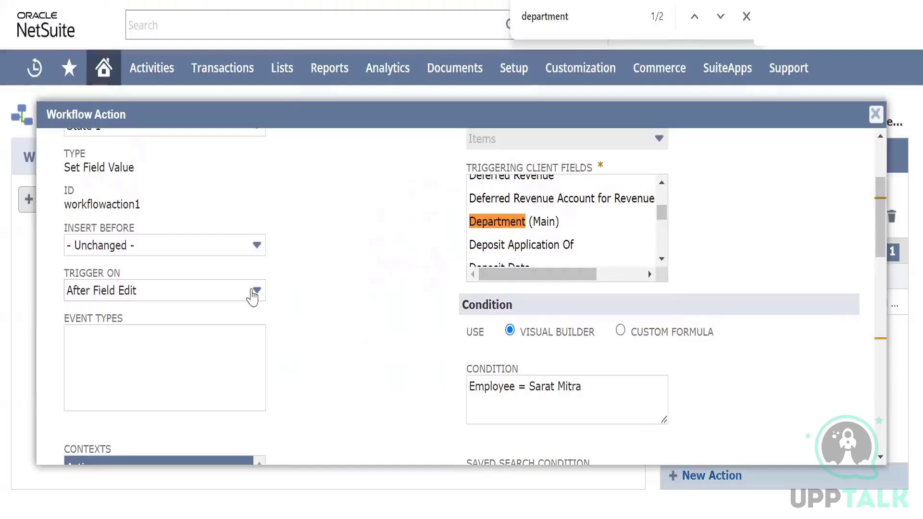
pyautogui.click(253, 294)
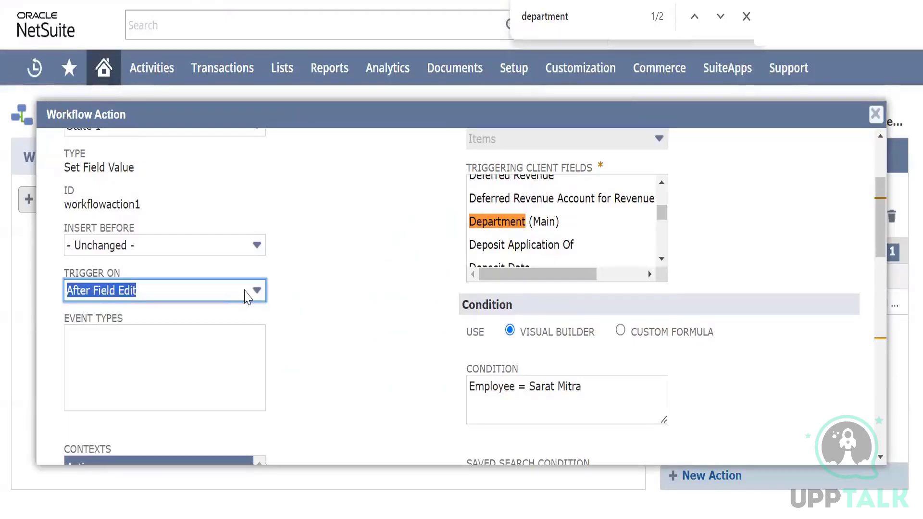
pyautogui.click(253, 294)
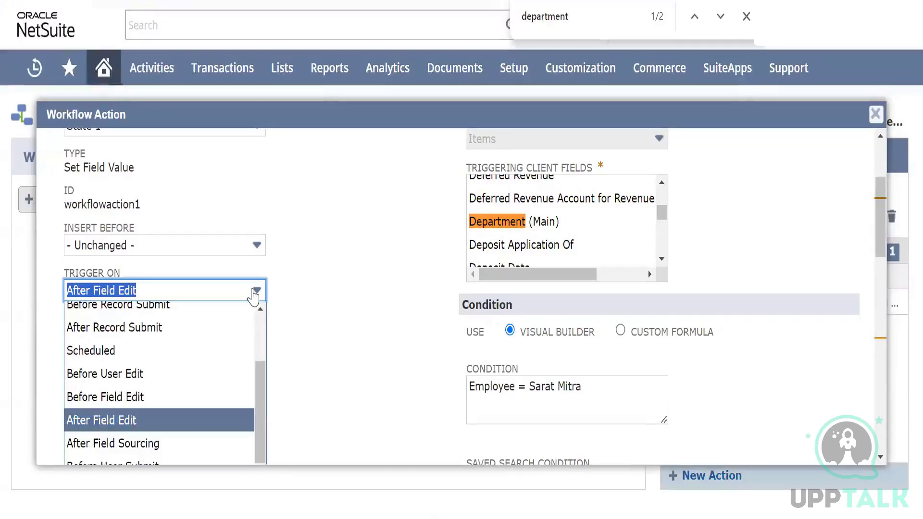
pyautogui.click(254, 294)
pyautogui.scroll(-1, 525, 234)
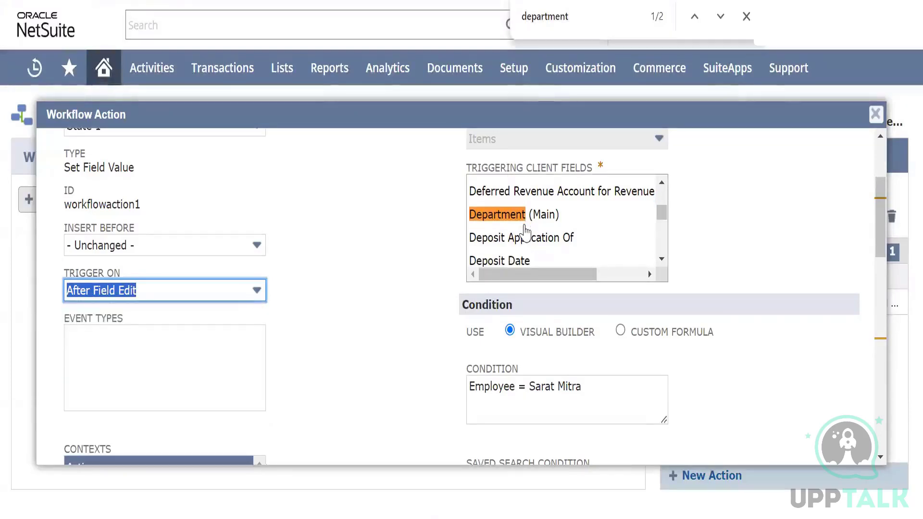
pyautogui.click(522, 214)
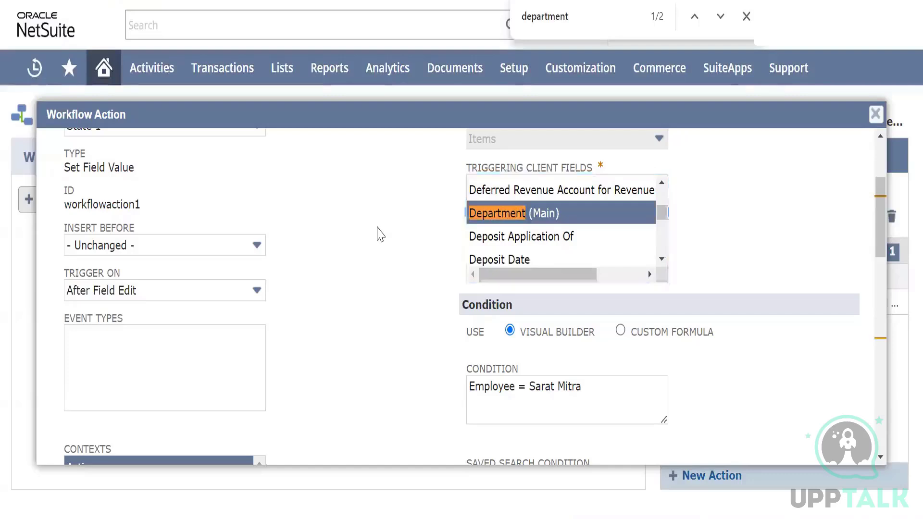
pyautogui.scroll(3, 315, 186)
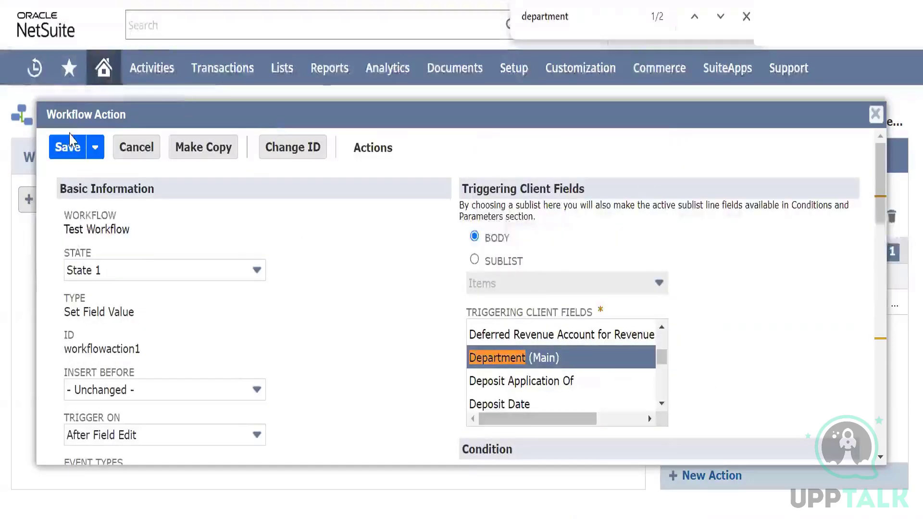
pyautogui.click(66, 144)
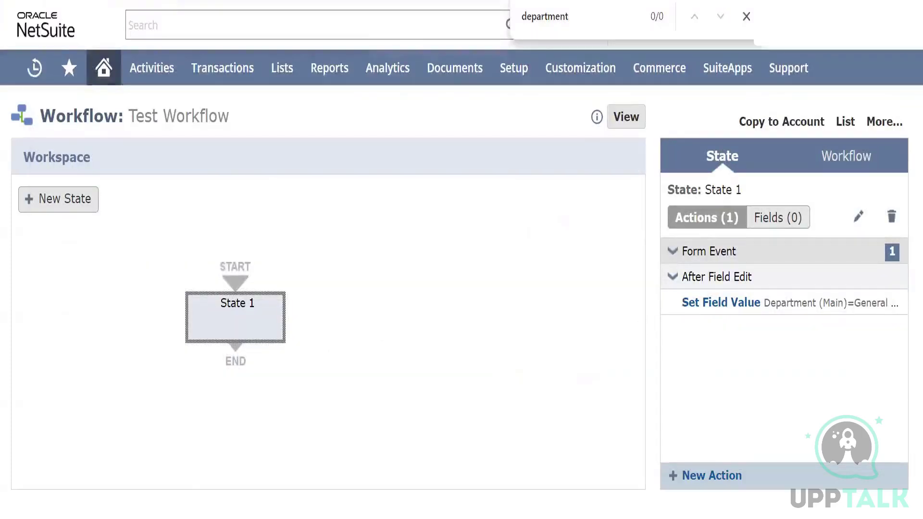
# Reload the Dr Reddy Labs pvt ltd purchase order form and set its Employee field to the employee named in the workflow condition
pyautogui.click(221, 1)
pyautogui.scroll(-2, 162, 306)
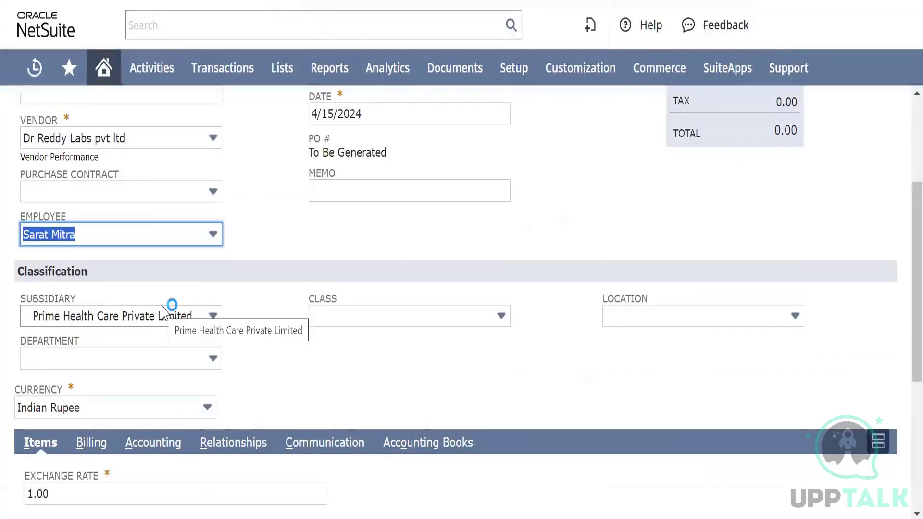
pyautogui.scroll(3, 188, 194)
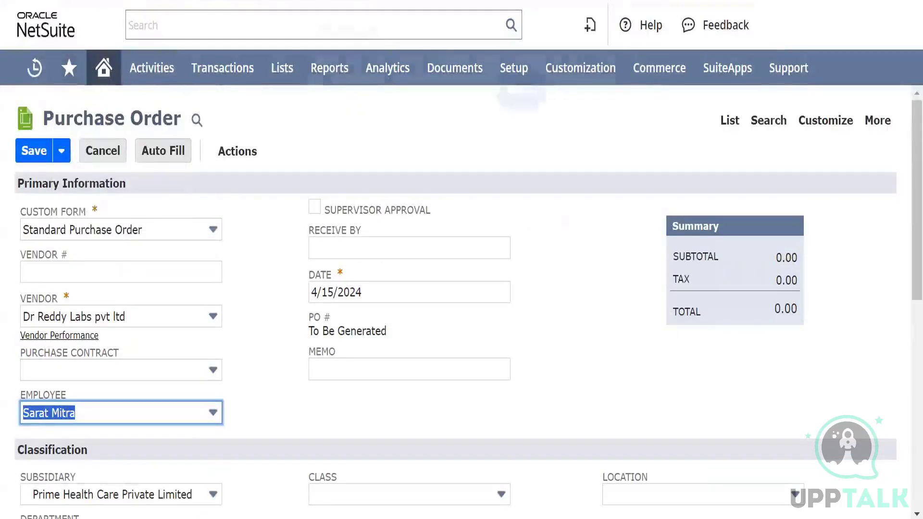
pyautogui.press('F5')
pyautogui.click(528, 96)
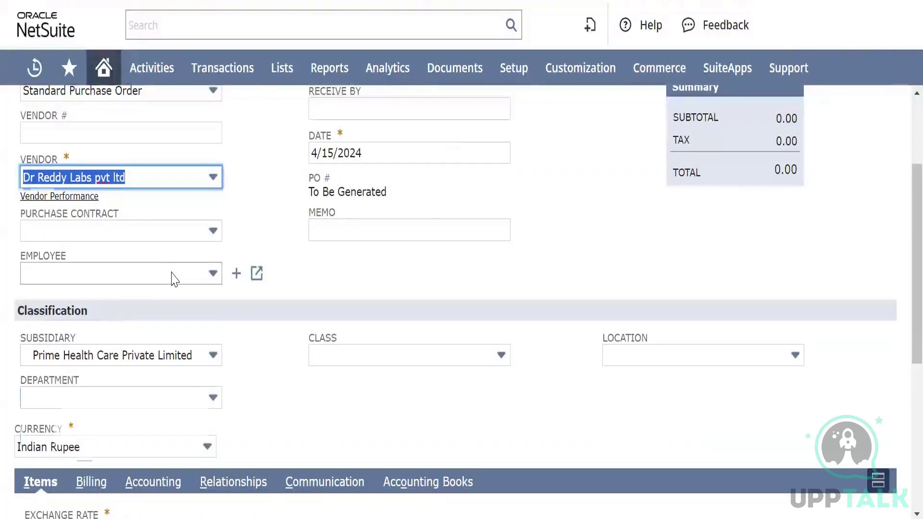
pyautogui.click(174, 274)
pyautogui.scroll(-1, 76, 422)
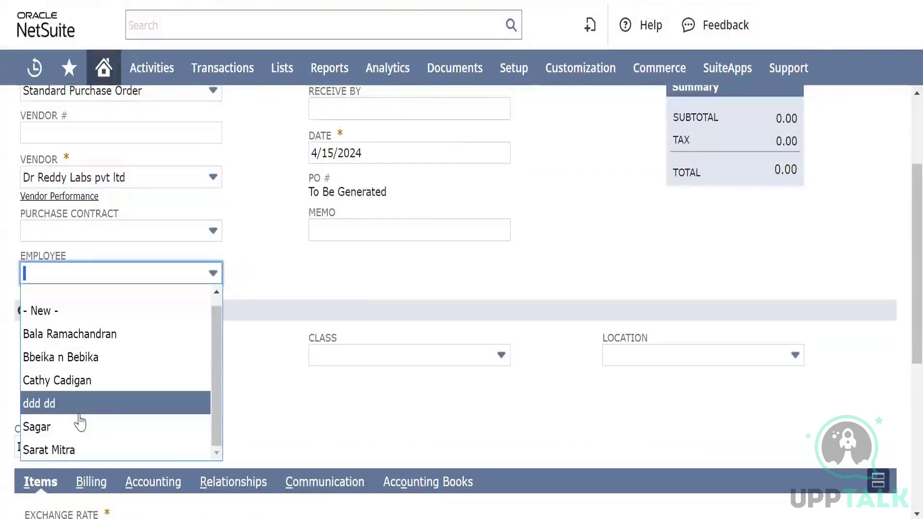
pyautogui.click(86, 447)
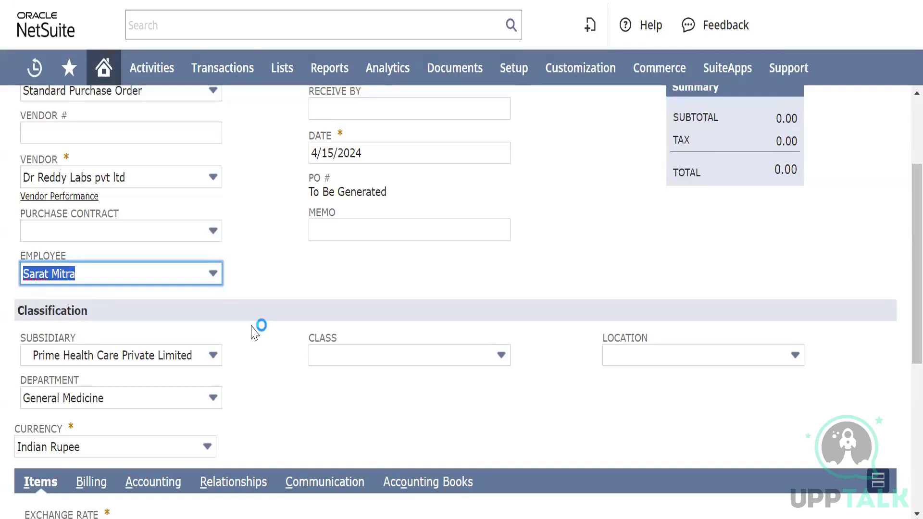
# Return to Test Workflow and review the available new action types, the workflow summary and State 1's existing actions
pyautogui.click(185, 1)
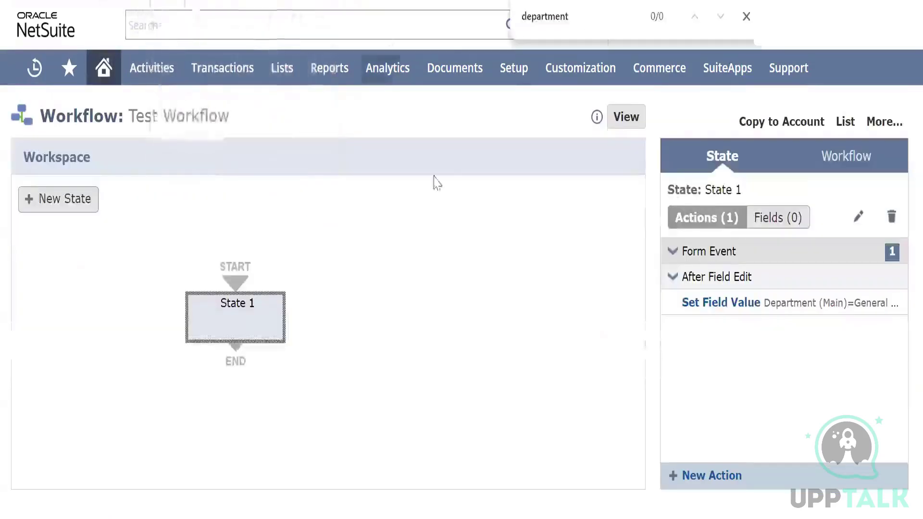
pyautogui.click(712, 477)
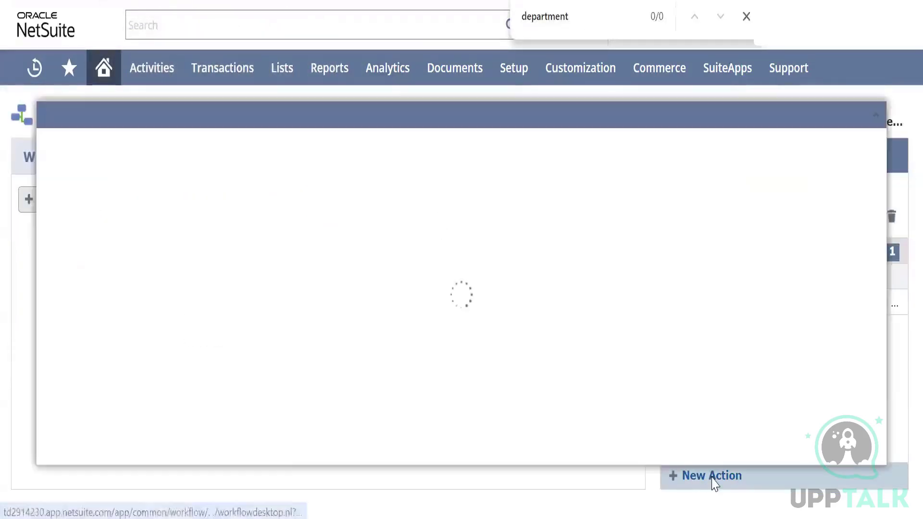
pyautogui.scroll(-2, 130, 368)
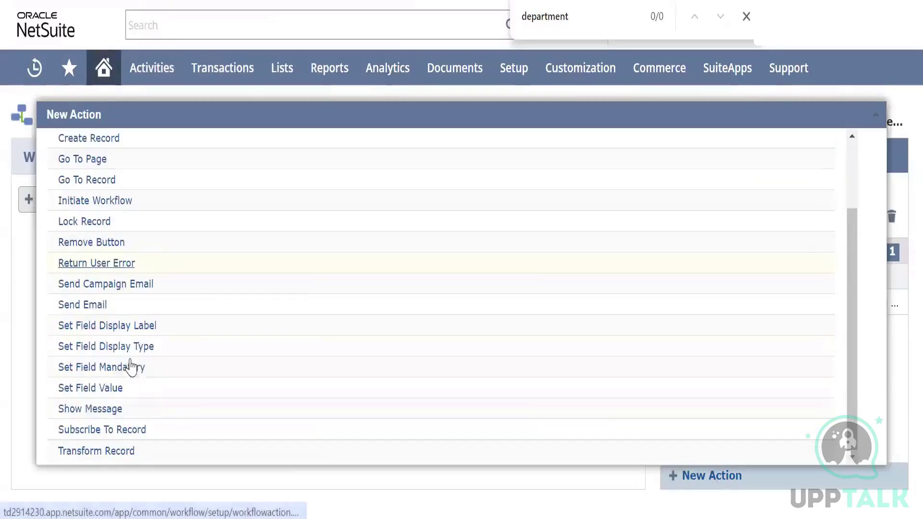
pyautogui.moveTo(130, 352); pyautogui.dragTo(61, 383)
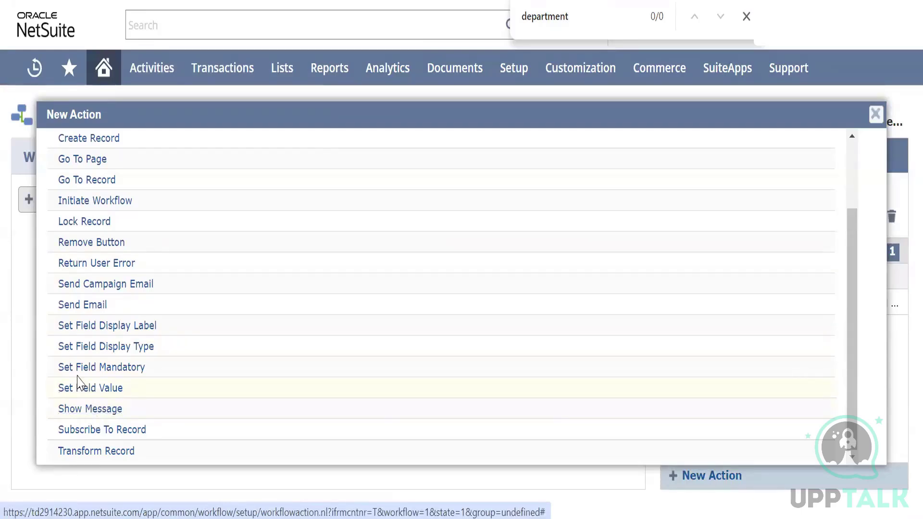
pyautogui.click(91, 410)
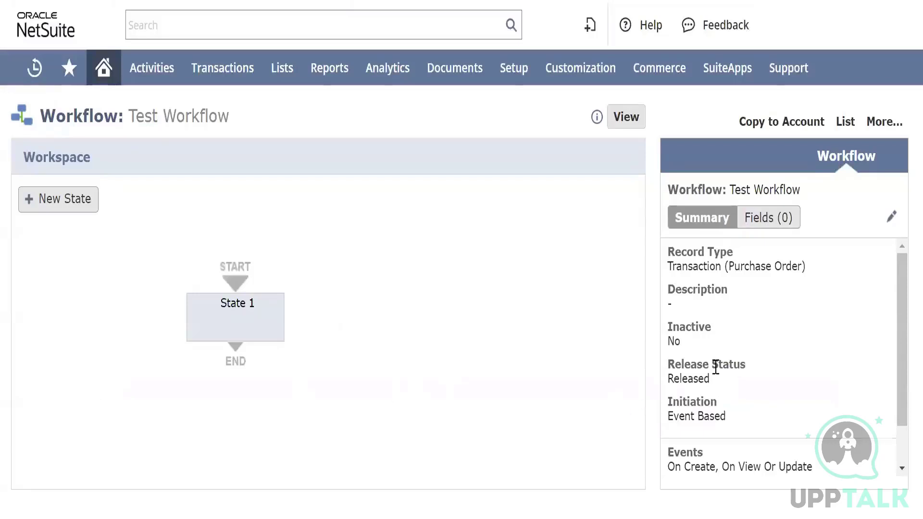
pyautogui.scroll(-1, 716, 366)
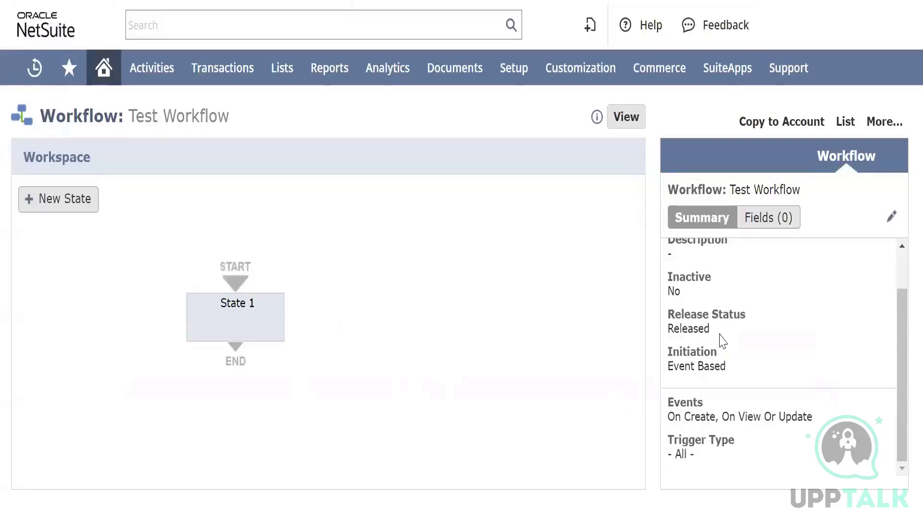
pyautogui.click(239, 329)
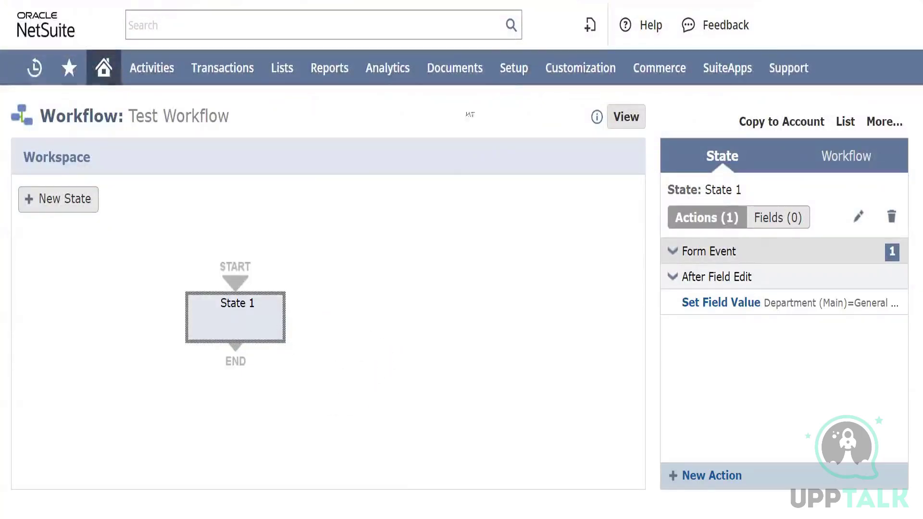
# Open the Accounting Preferences page from the accounting setup in a separate browser tab
pyautogui.moveTo(515, 70)
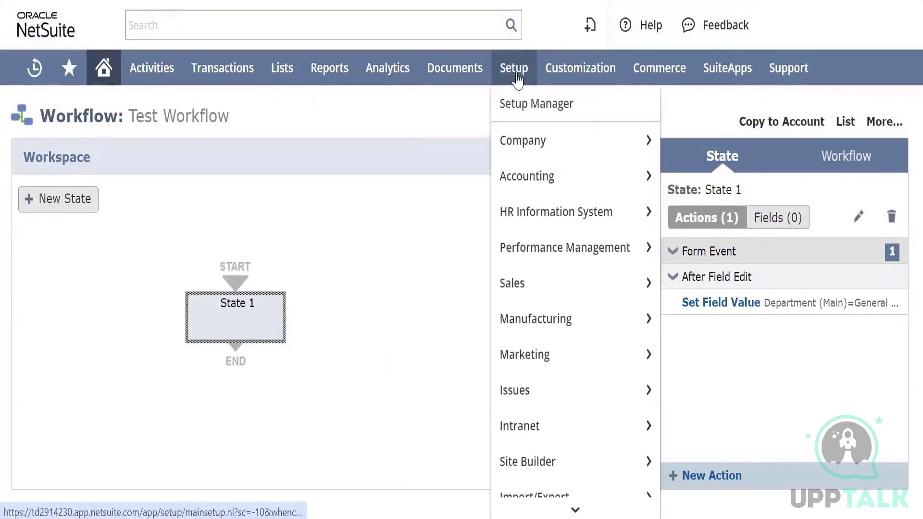
pyautogui.moveTo(520, 178)
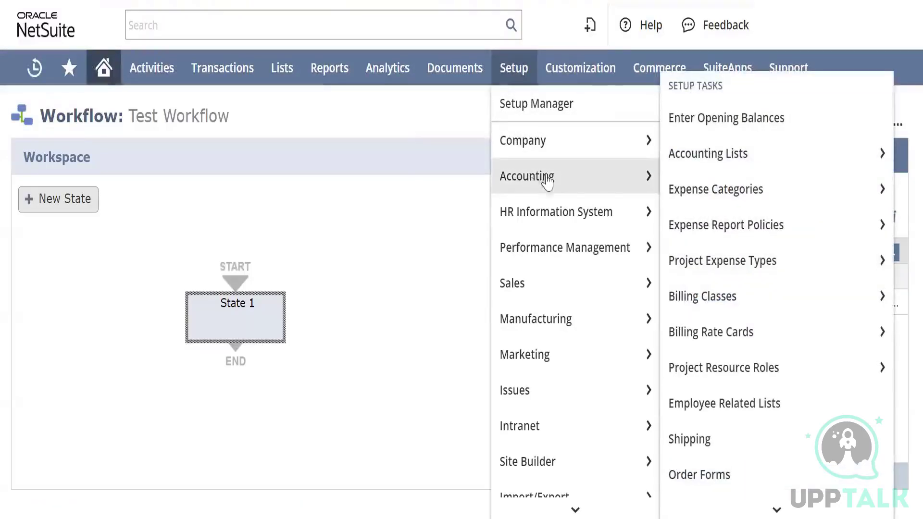
pyautogui.scroll(-6, 710, 291)
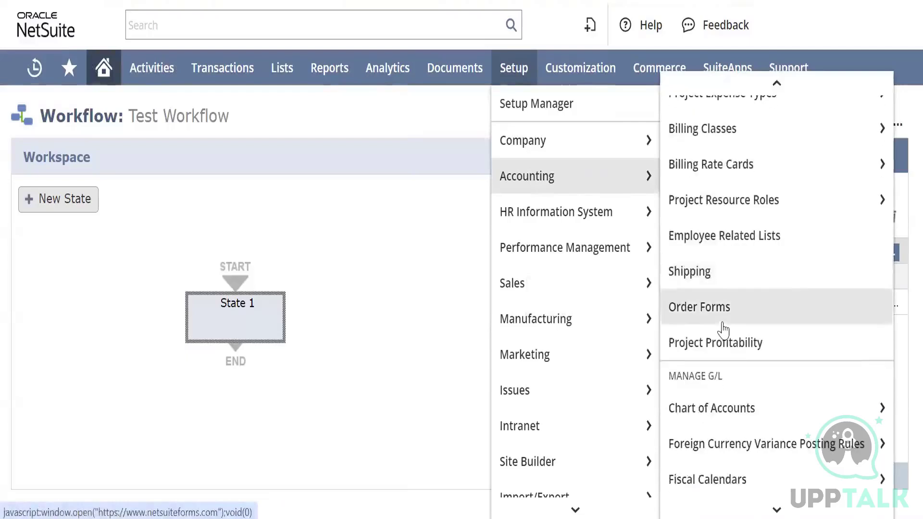
pyautogui.scroll(-5, 728, 336)
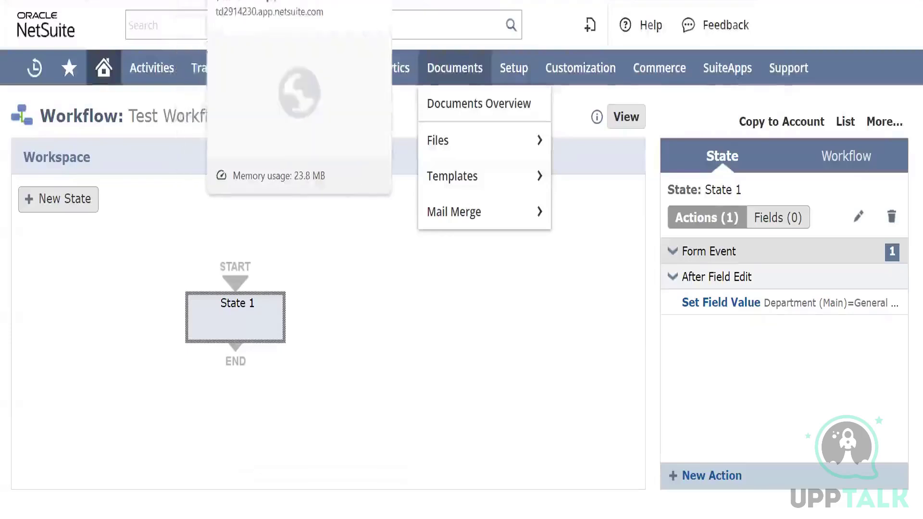
pyautogui.click(278, 1)
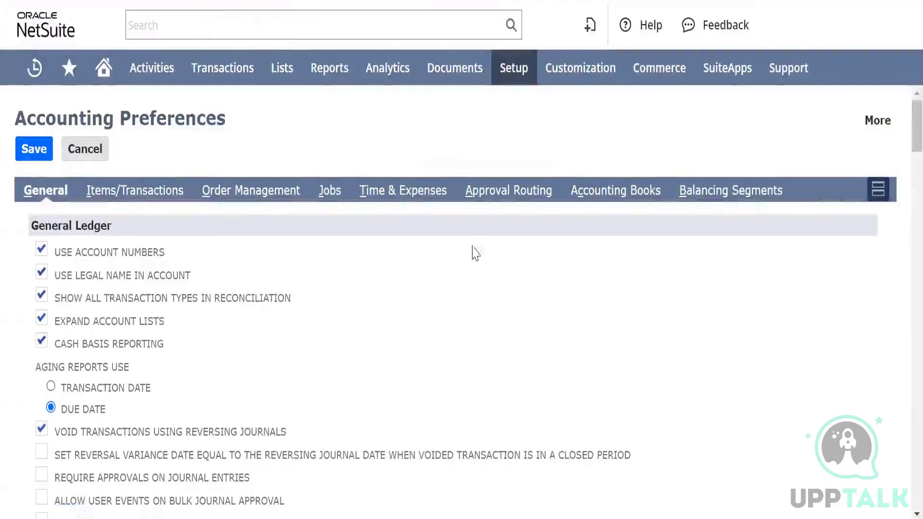
# Enable approval routing for Purchase Orders in the Accounting Preferences and save the preferences
pyautogui.click(513, 192)
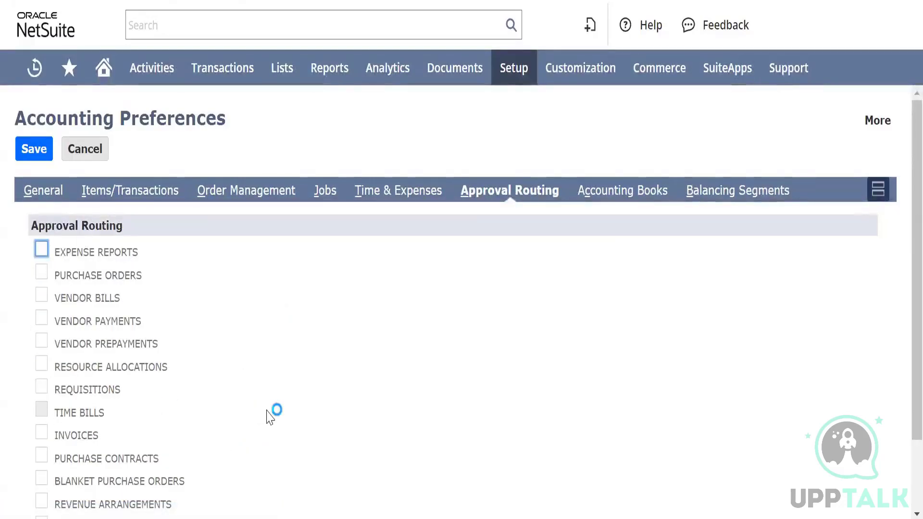
pyautogui.scroll(-2, 270, 416)
pyautogui.scroll(1, 269, 417)
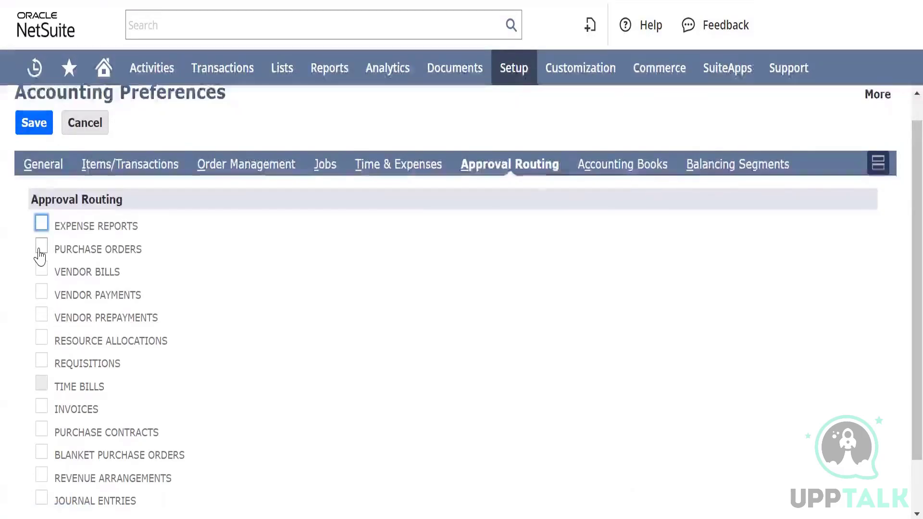
pyautogui.click(41, 248)
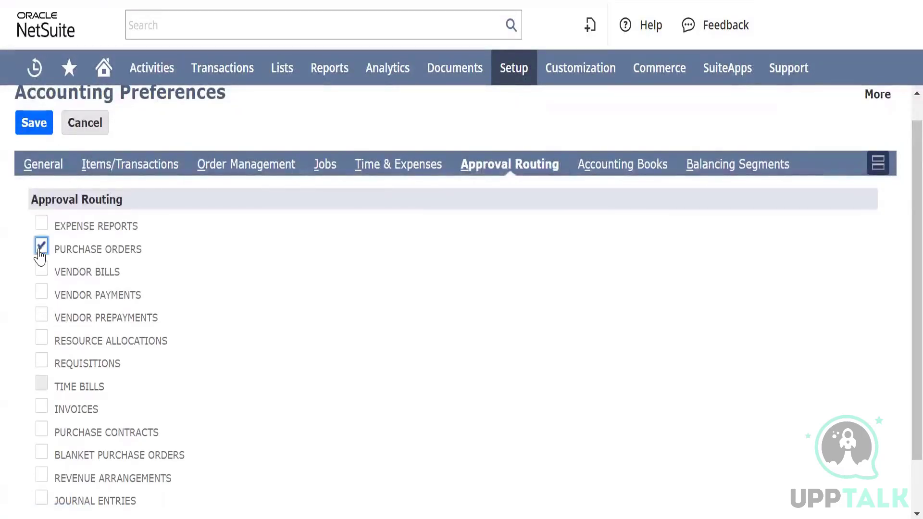
pyautogui.click(28, 127)
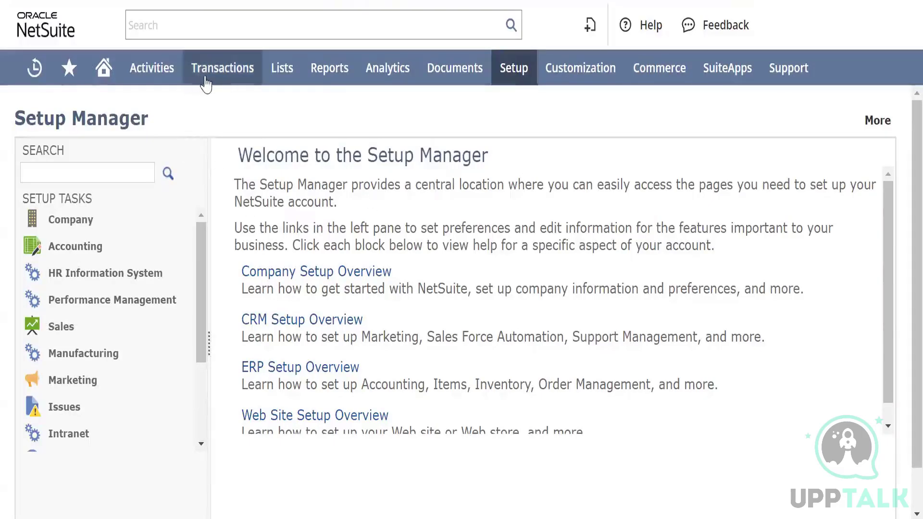
# Open the HDW || Purchase Order - Marketing workflow for editing in the Head Digital Works sandbox account and inspect its Initiation state's actions
pyautogui.moveTo(228, 71)
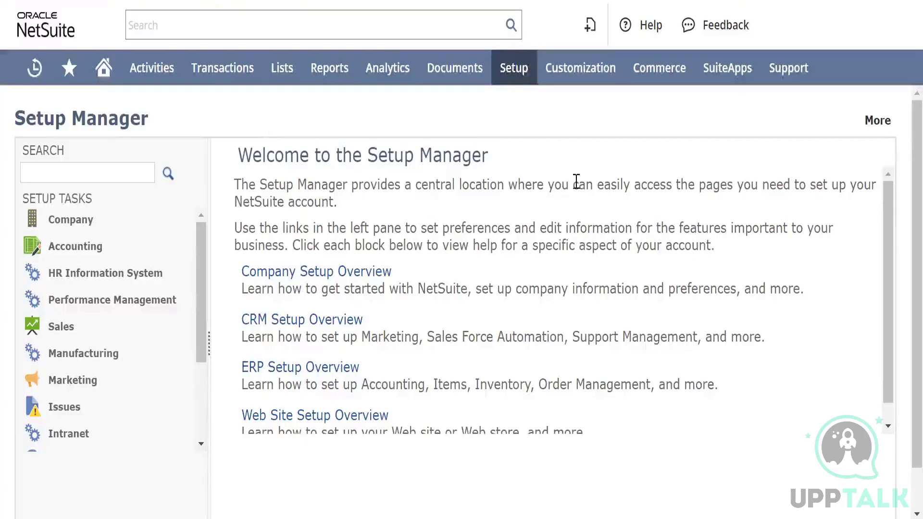
pyautogui.moveTo(798, 68)
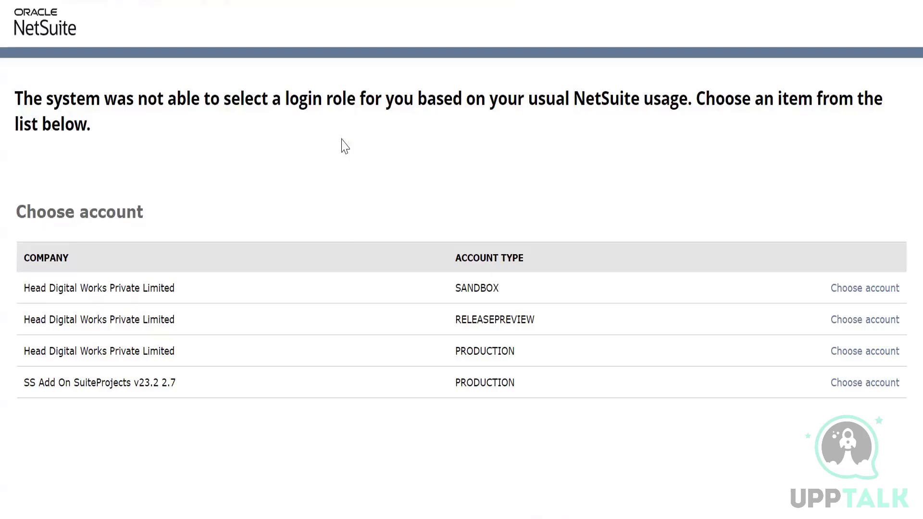
pyautogui.click(842, 289)
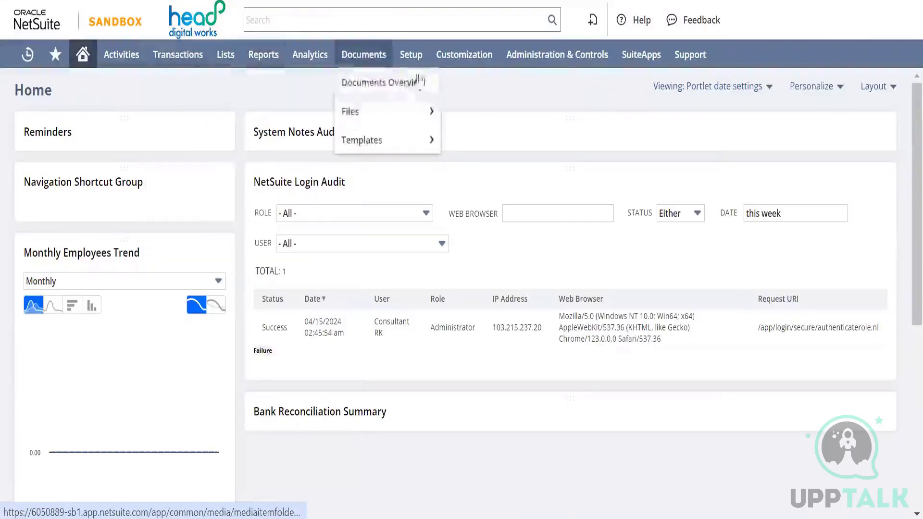
pyautogui.moveTo(465, 71)
pyautogui.moveTo(548, 197)
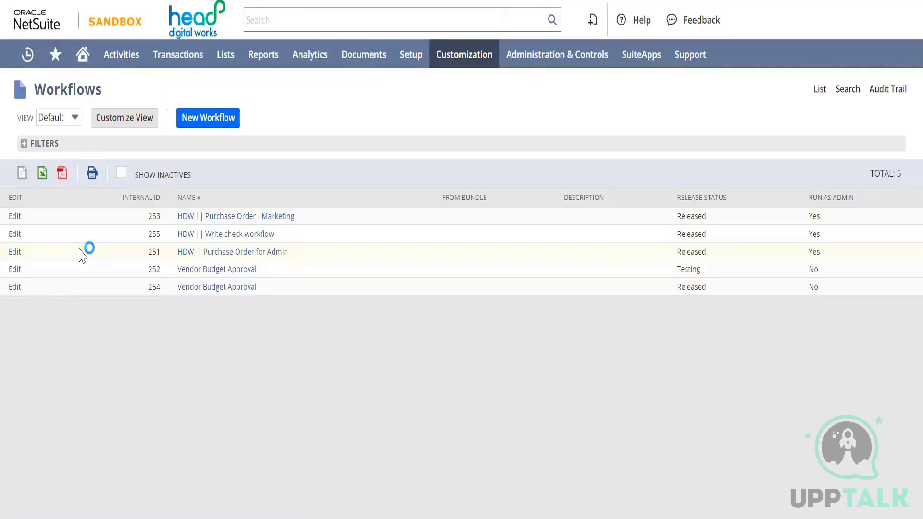
pyautogui.click(18, 218)
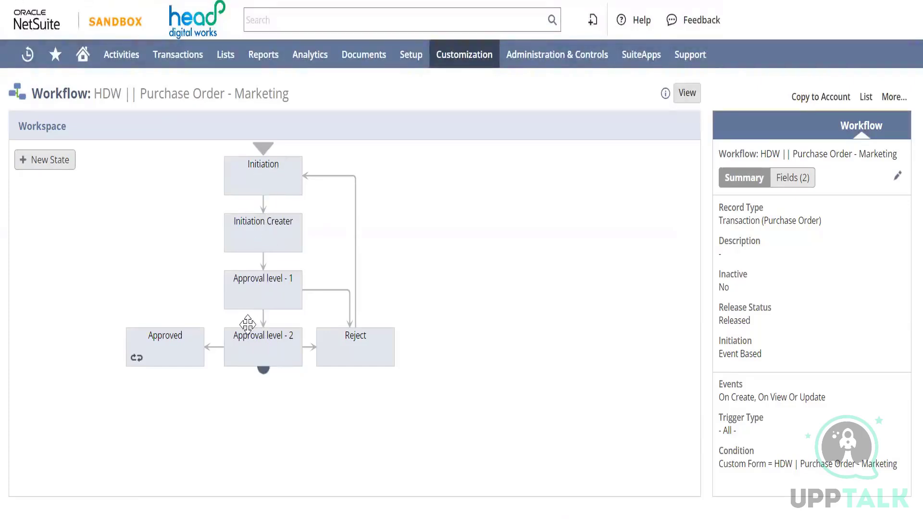
pyautogui.click(247, 182)
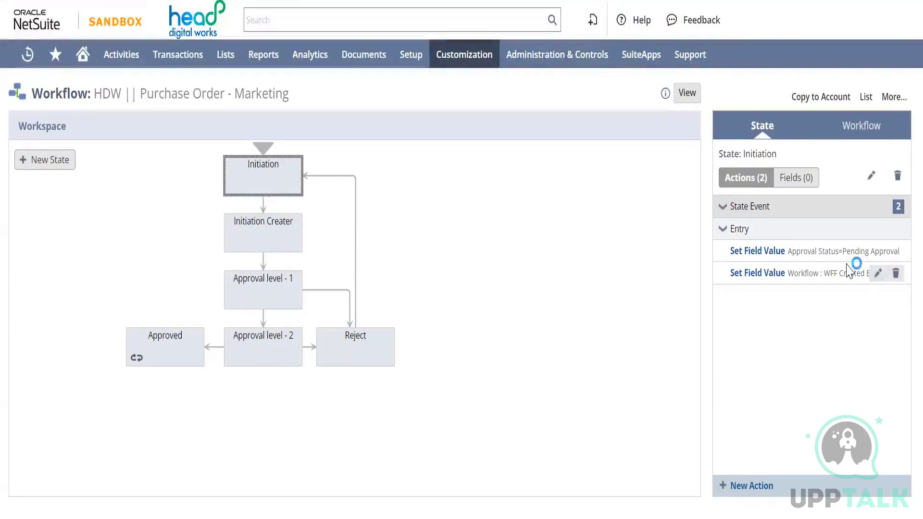
pyautogui.moveTo(825, 250)
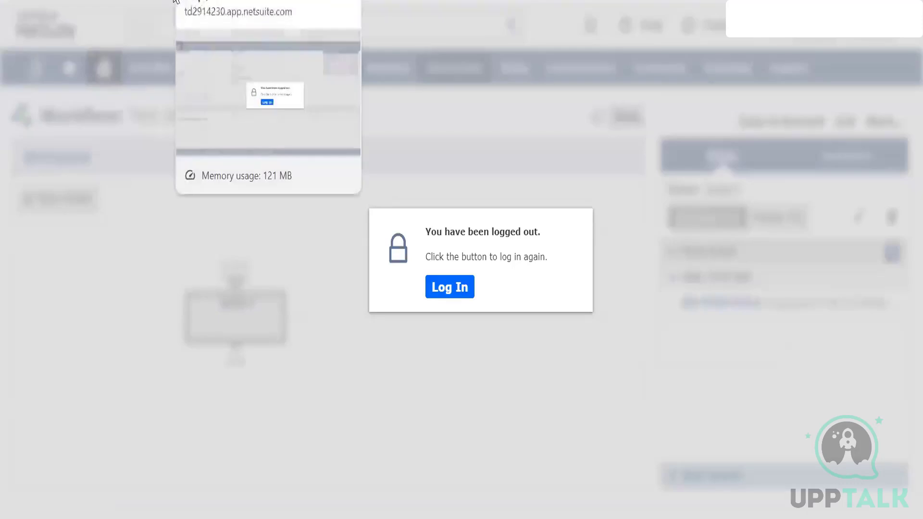
# Open a new purchase order form in a separate browser tab and check its Approval Status field
pyautogui.click(176, 2)
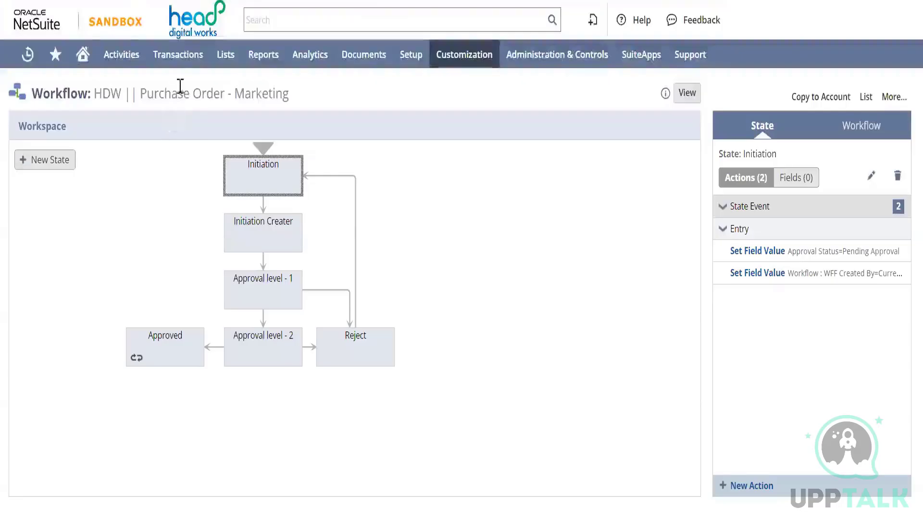
pyautogui.moveTo(179, 67)
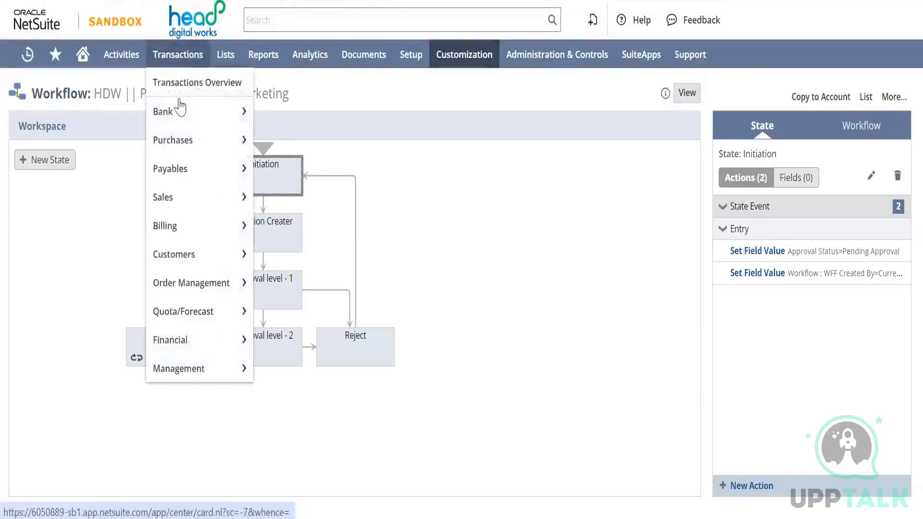
pyautogui.moveTo(192, 138)
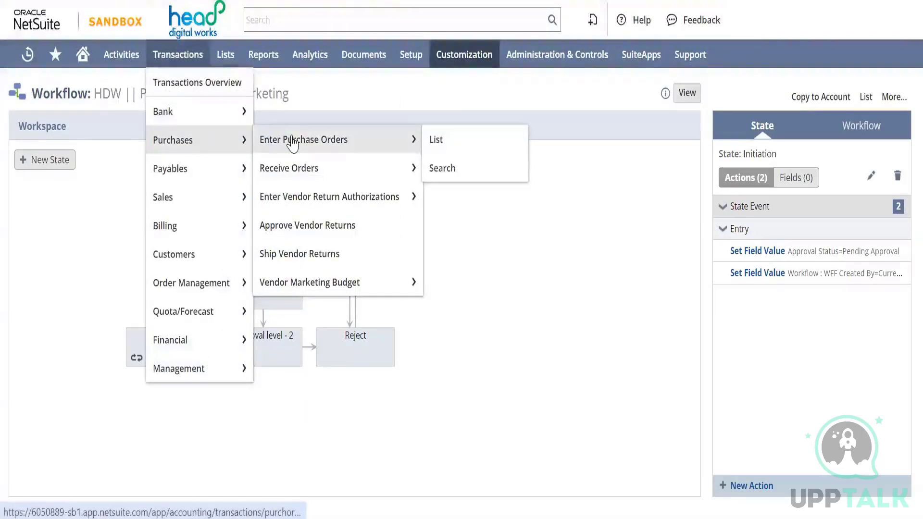
pyautogui.rightClick(294, 142)
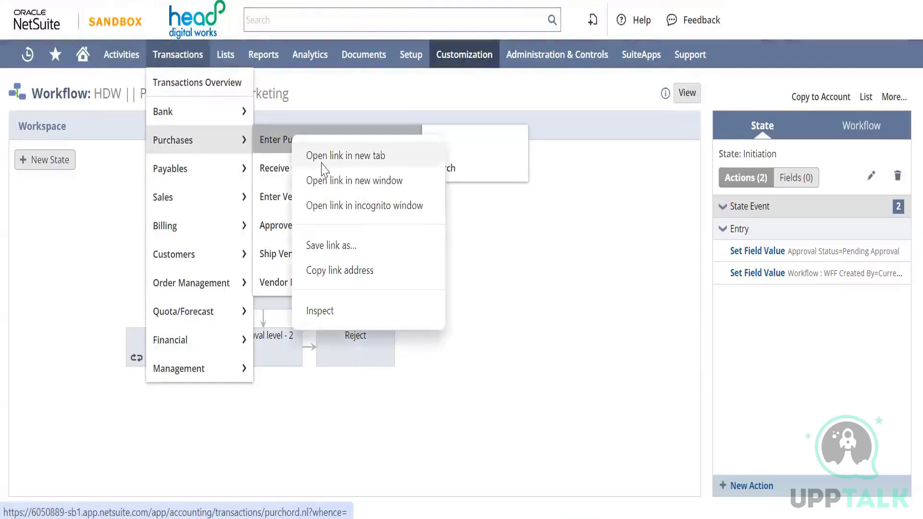
pyautogui.click(323, 155)
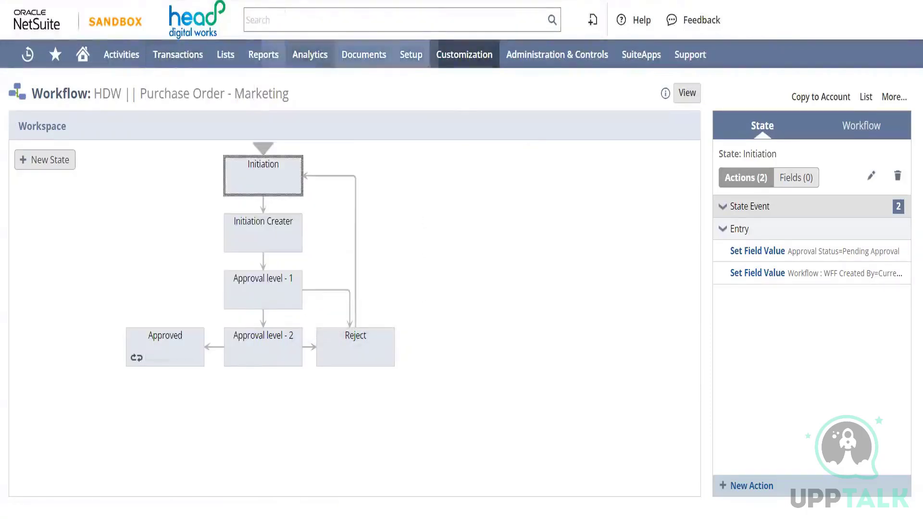
pyautogui.click(272, 18)
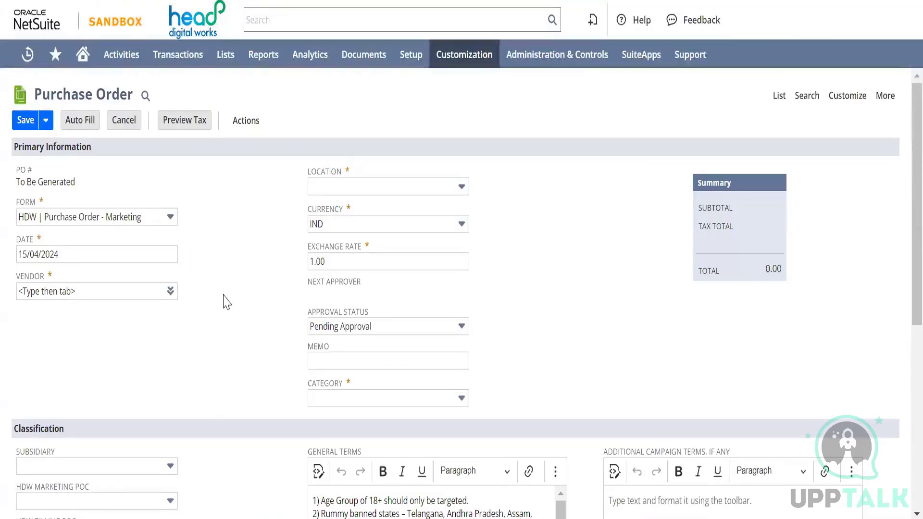
pyautogui.scroll(-1, 341, 267)
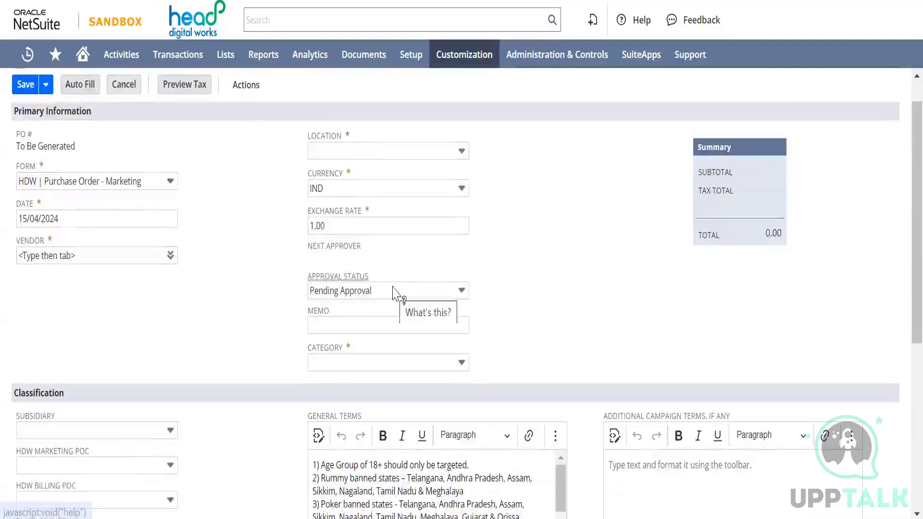
pyautogui.click(393, 291)
pyautogui.click(354, 290)
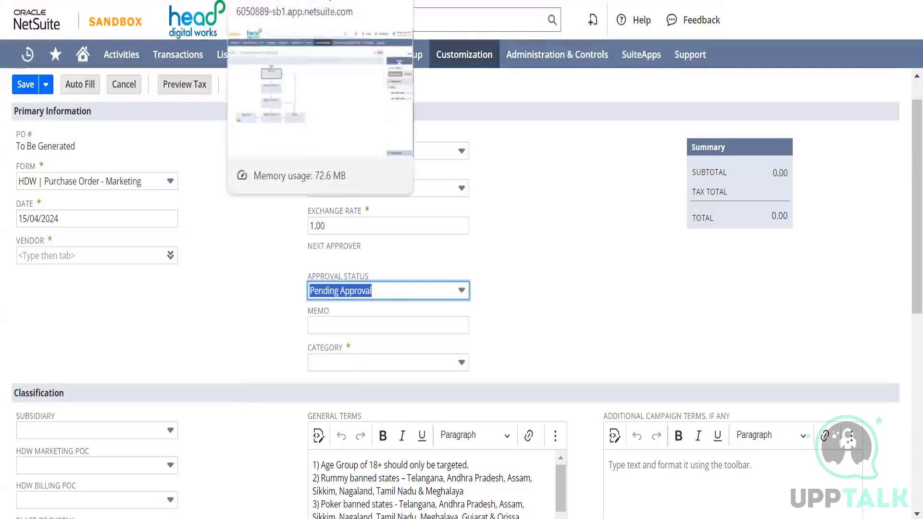
# Return to the marketing purchase order workflow and review the actions of the Initiation and Initiation Creater states
pyautogui.click(300, 1)
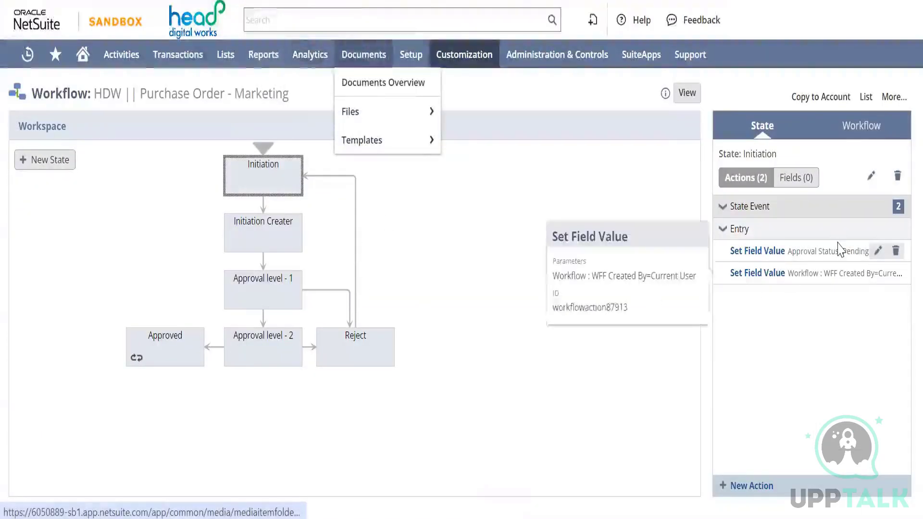
pyautogui.moveTo(837, 250)
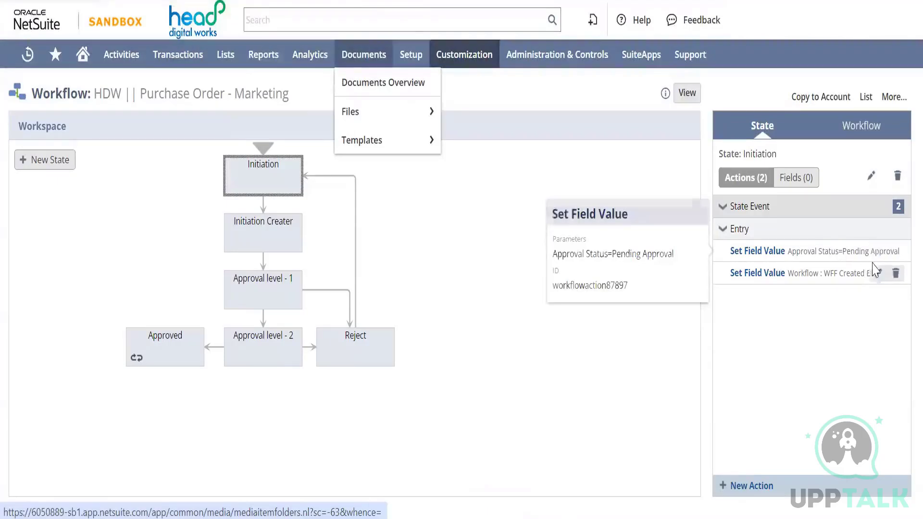
pyautogui.moveTo(835, 271)
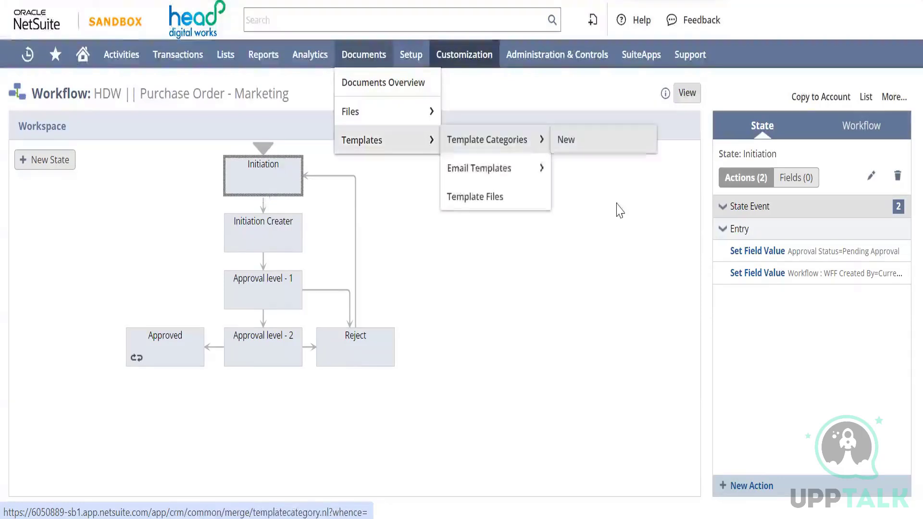
pyautogui.moveTo(761, 273)
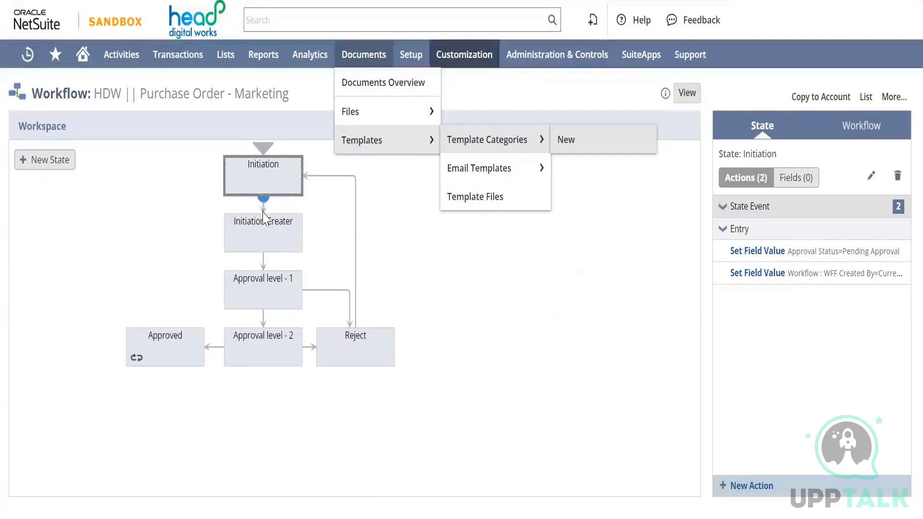
pyautogui.click(260, 228)
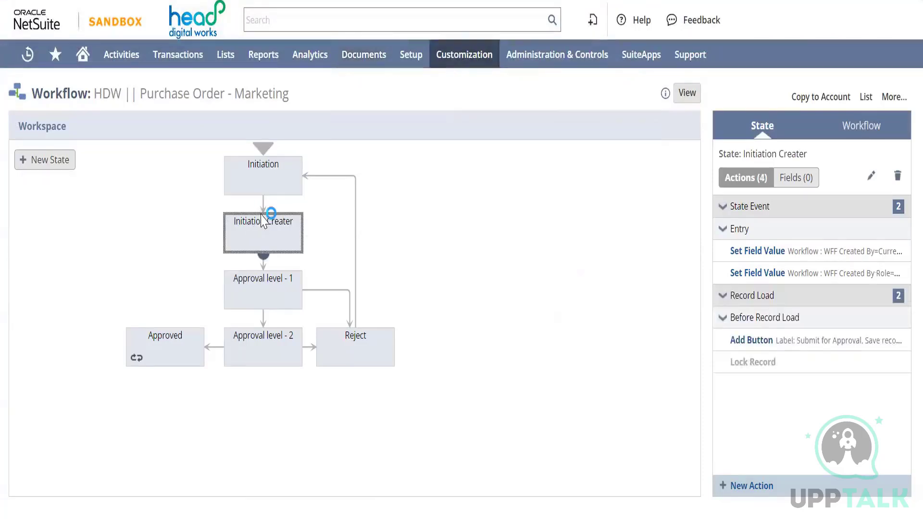
pyautogui.click(260, 169)
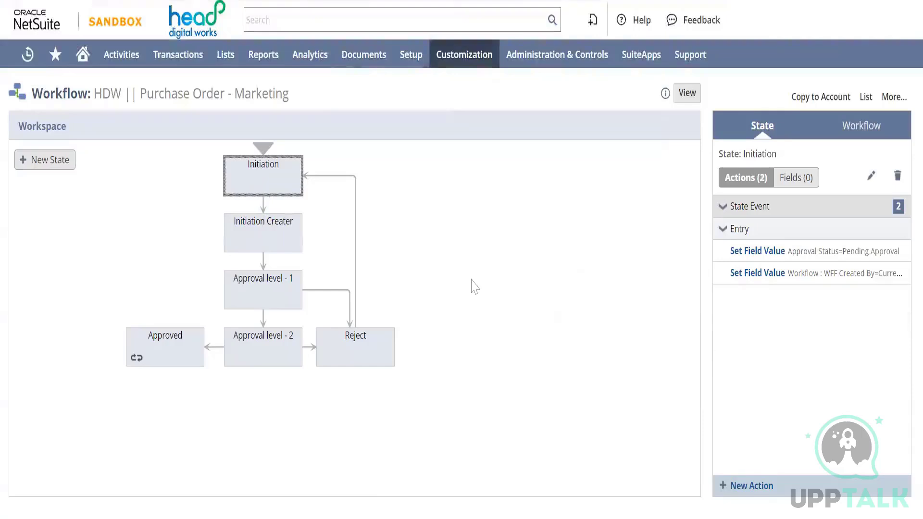
# Examine the settings of Initiation's Set Field Value action for WFF Created By, and close the action without changes
pyautogui.moveTo(816, 273)
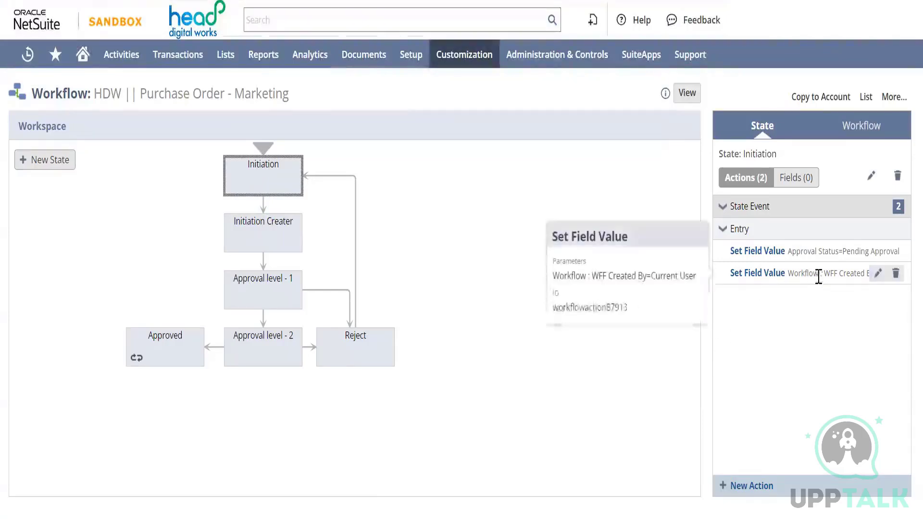
pyautogui.click(877, 273)
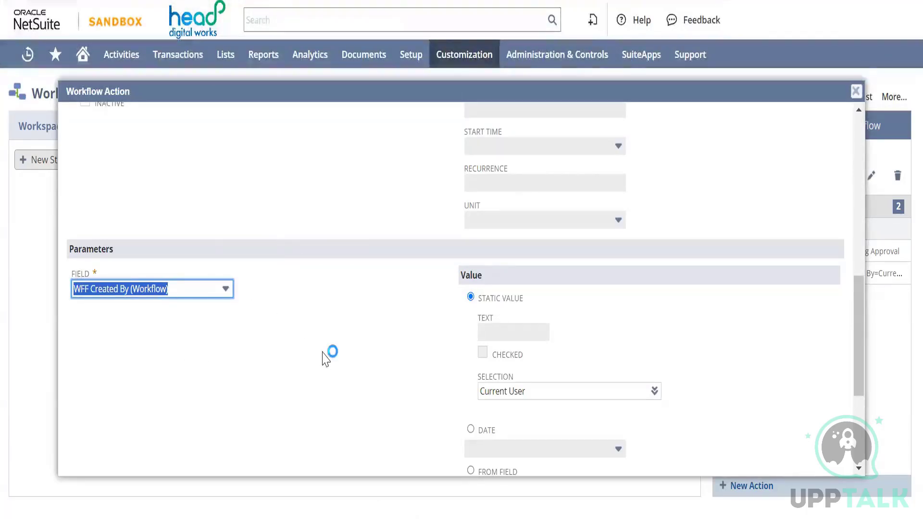
pyautogui.scroll(-5, 327, 356)
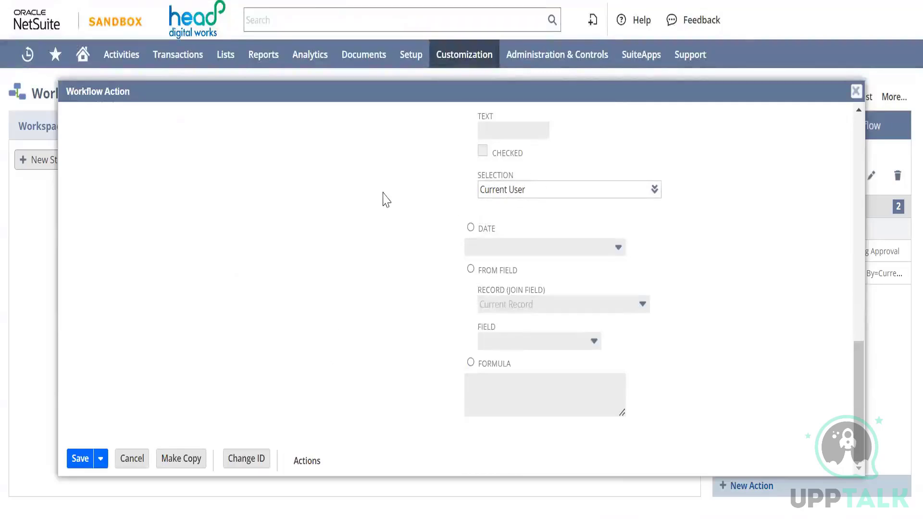
pyautogui.scroll(8, 366, 198)
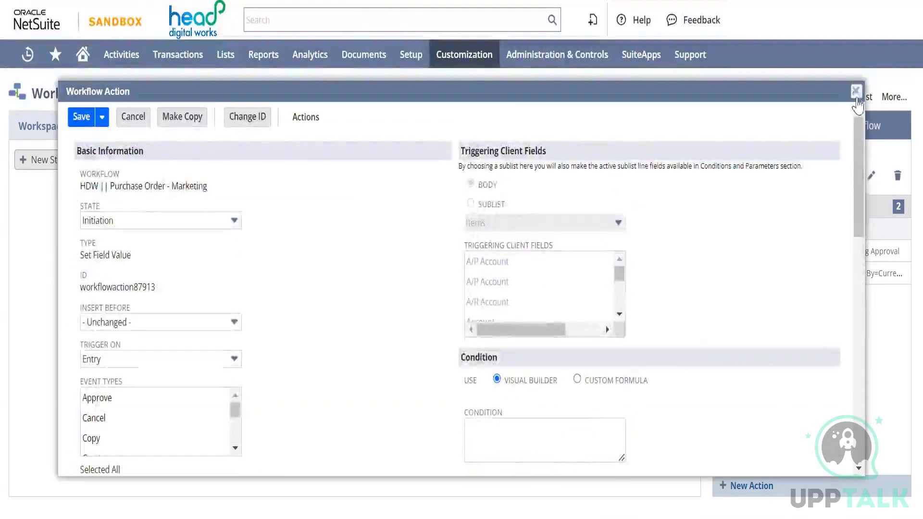
pyautogui.click(856, 91)
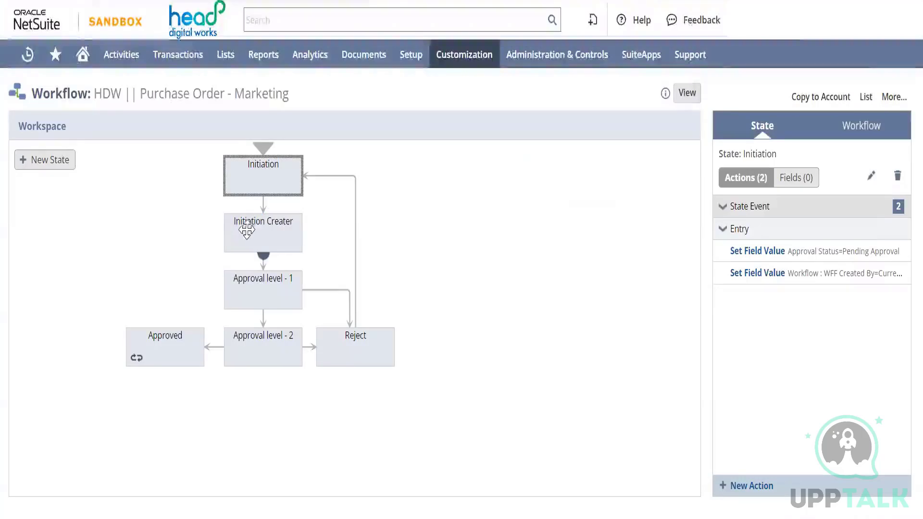
# Select the Initiation Creater state and review its Set Field Value entry actions and its Submit for Approval button action
pyautogui.click(256, 234)
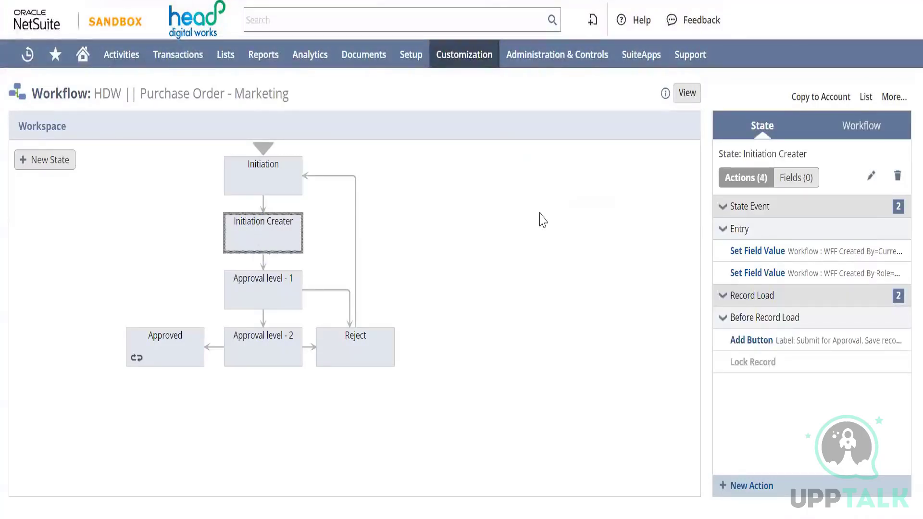
pyautogui.moveTo(859, 268)
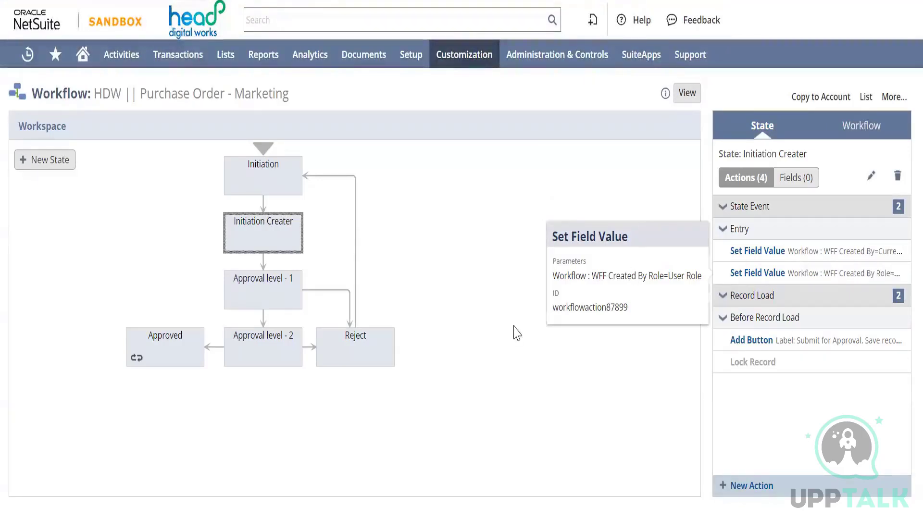
pyautogui.moveTo(262, 236)
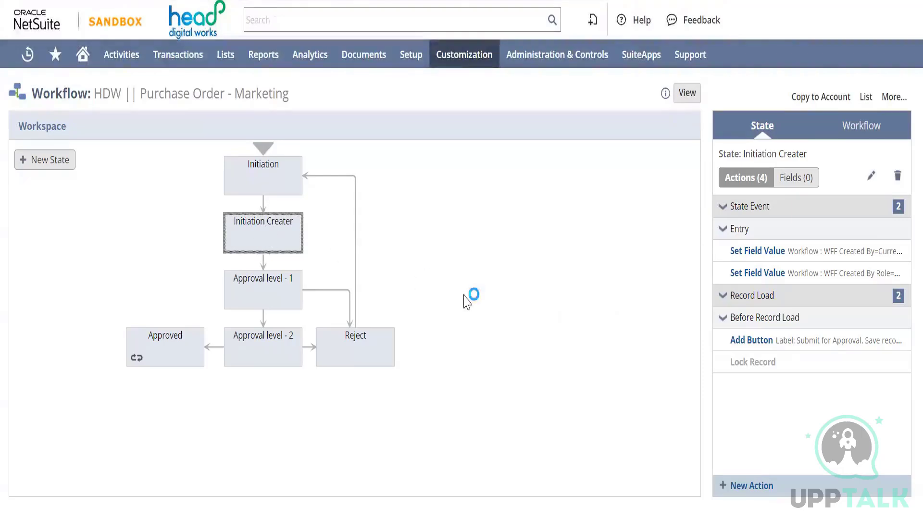
pyautogui.moveTo(798, 340)
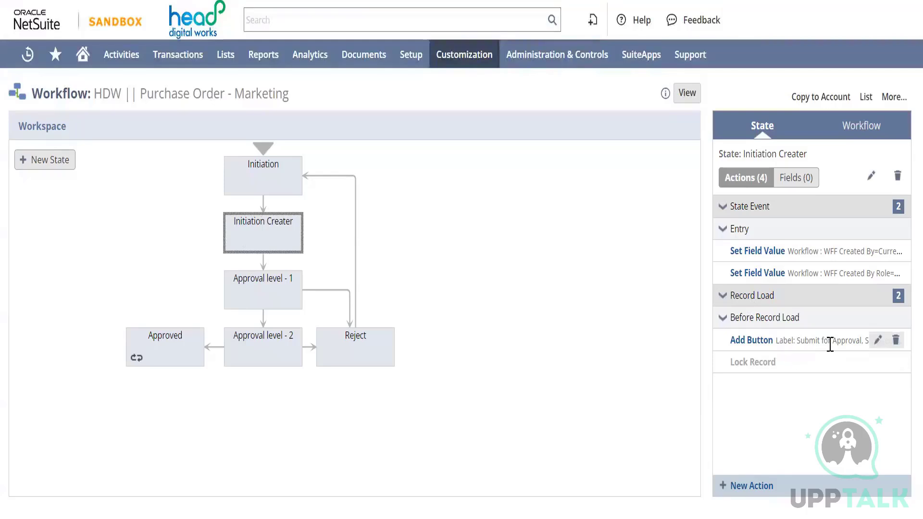
pyautogui.moveTo(829, 344)
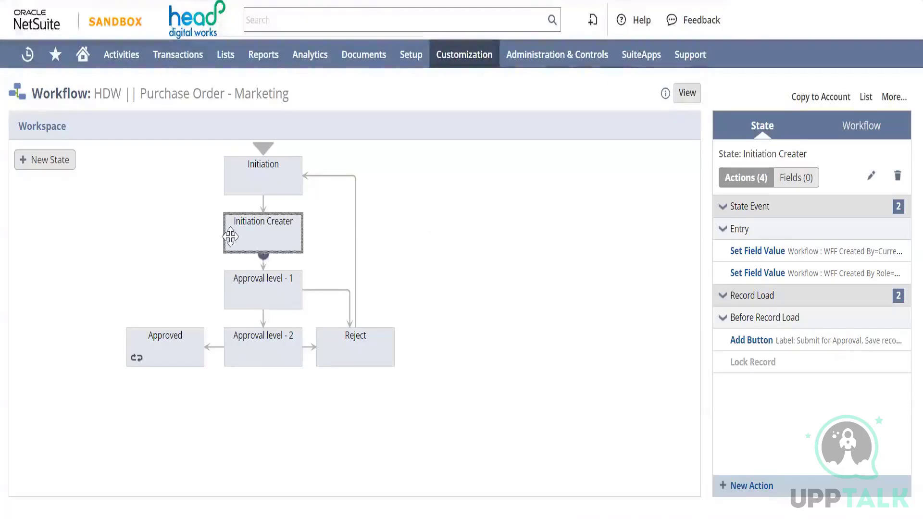
# Inspect the transition from Initiation Creater to Approval level - 1, and review the Set Field Value entry actions of Approval level - 1
pyautogui.click(263, 259)
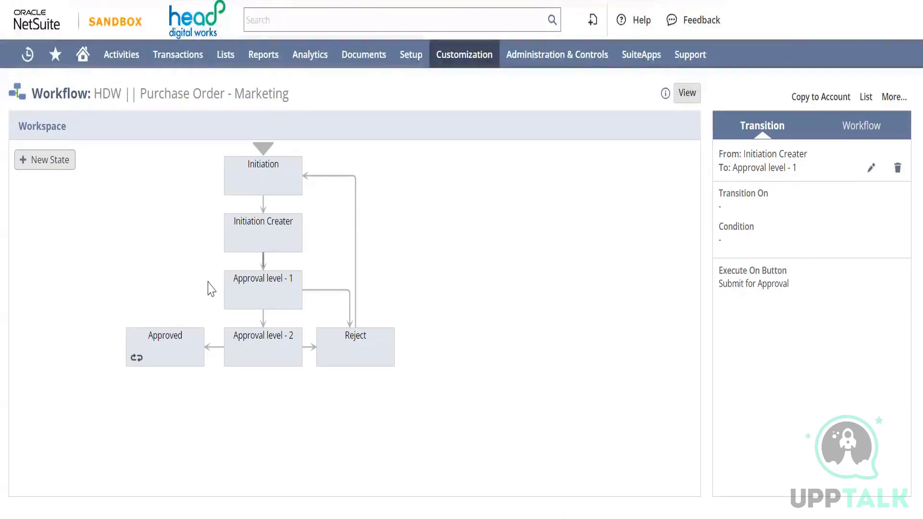
pyautogui.click(258, 293)
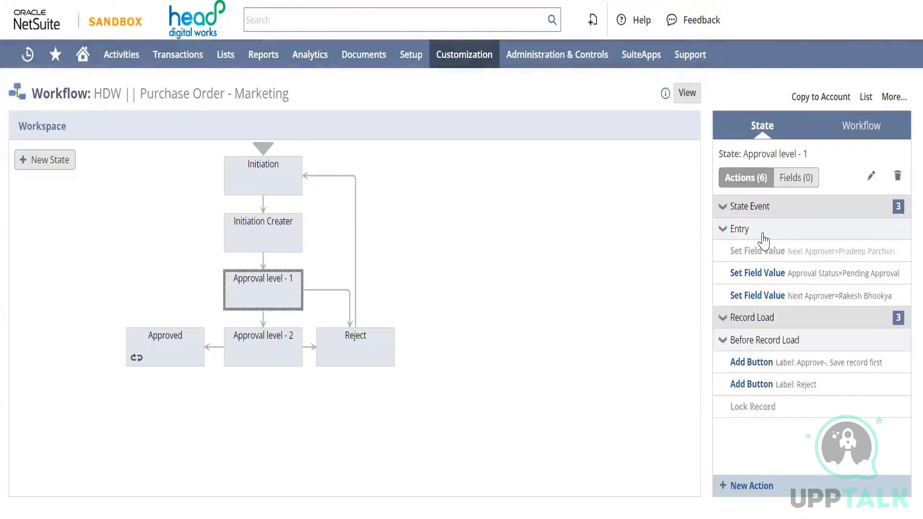
pyautogui.moveTo(751, 262)
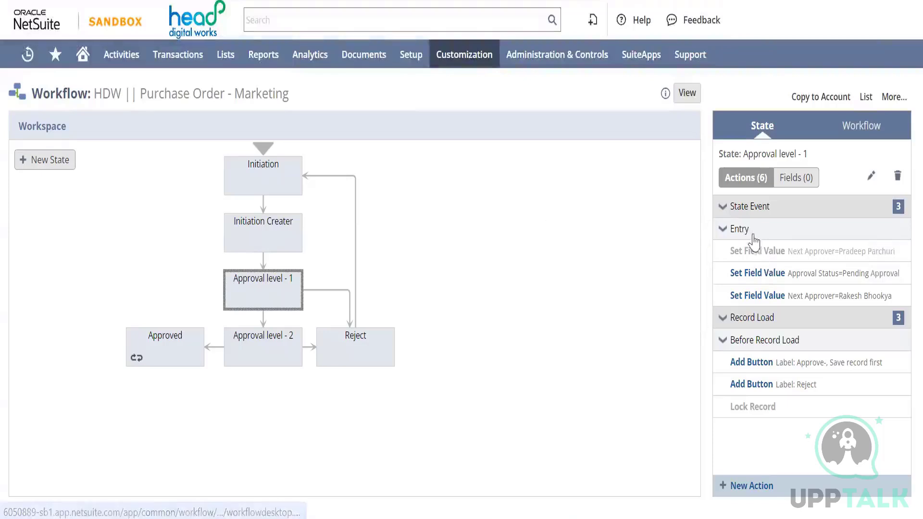
pyautogui.moveTo(783, 267)
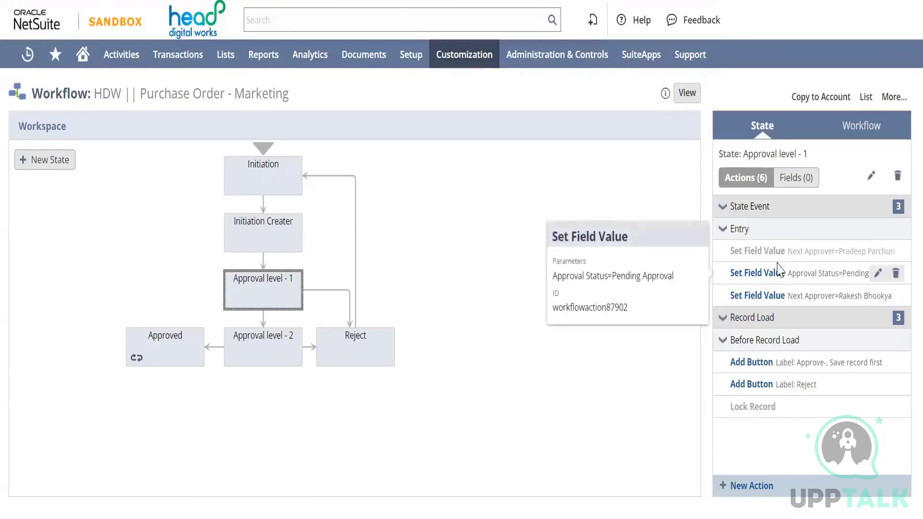
pyautogui.click(778, 273)
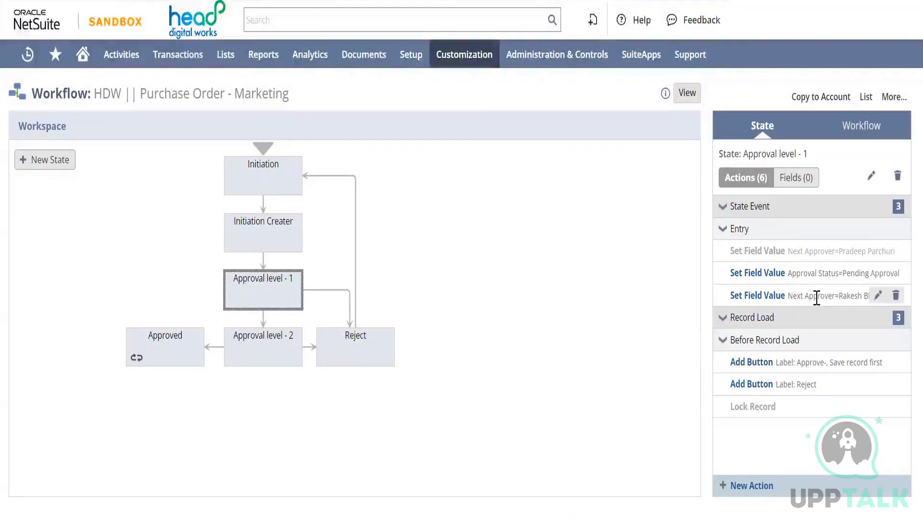
pyautogui.moveTo(816, 298)
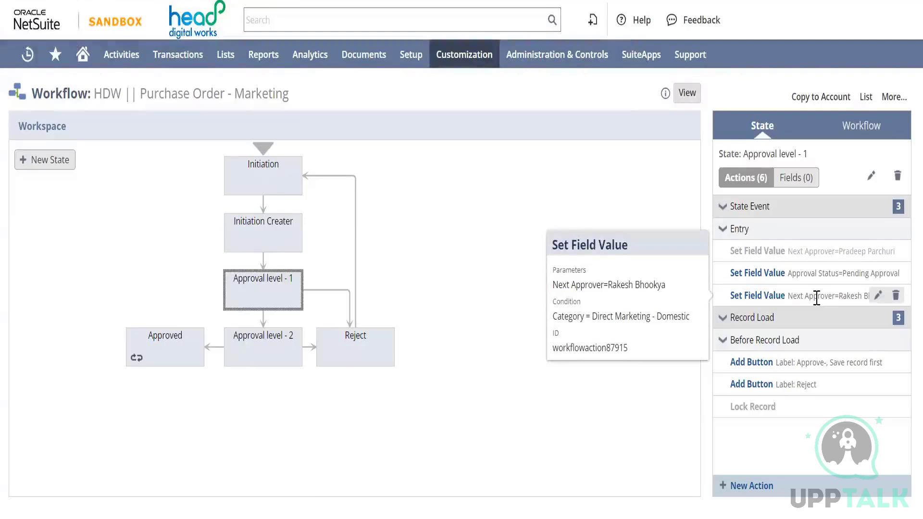
pyautogui.moveTo(801, 270)
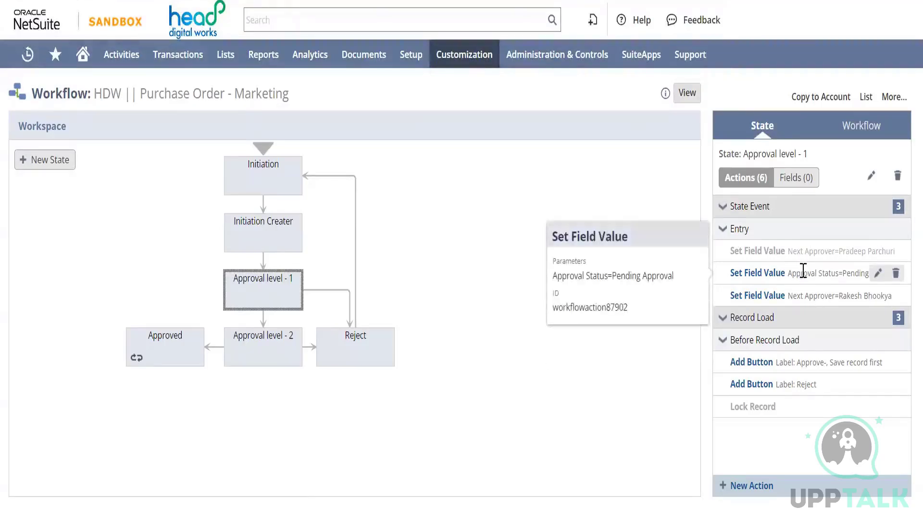
# Cancel the page reload and review the Next Approver entry action and the Approve and Reject button actions of Approval level - 1
pyautogui.press('F5')
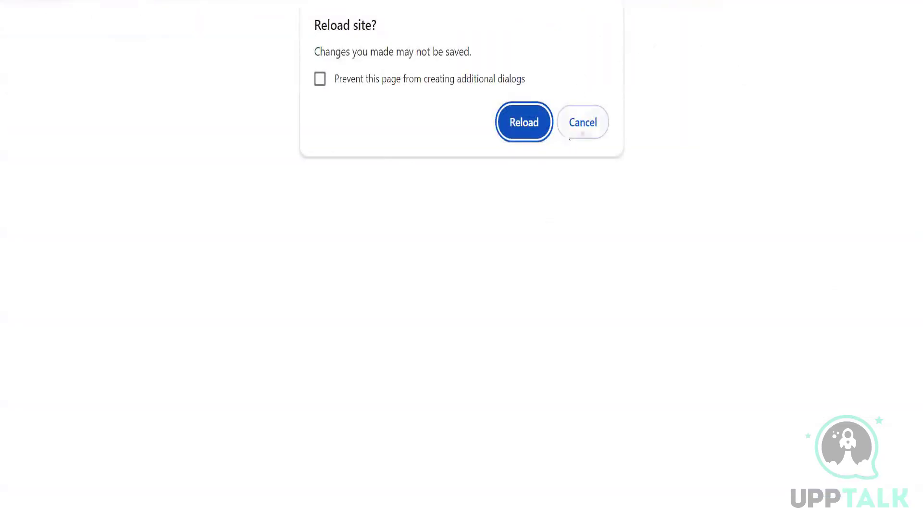
pyautogui.click(583, 127)
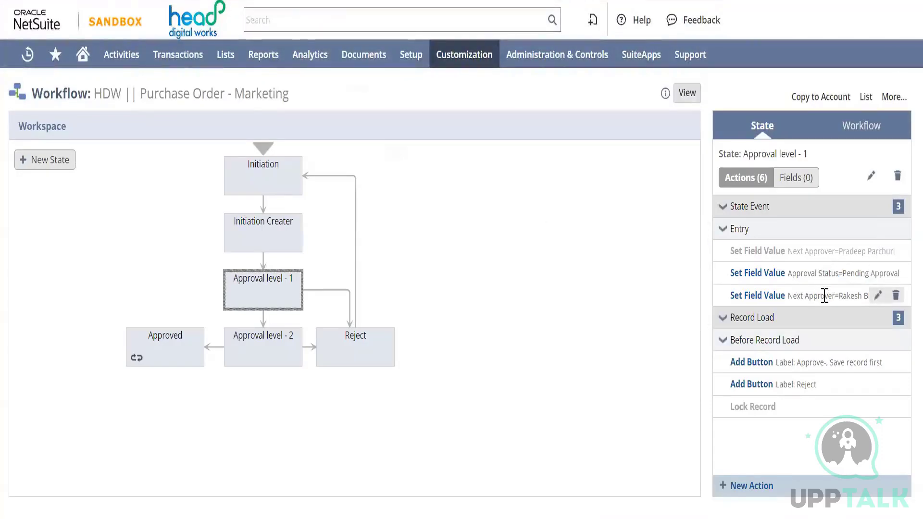
pyautogui.moveTo(834, 294)
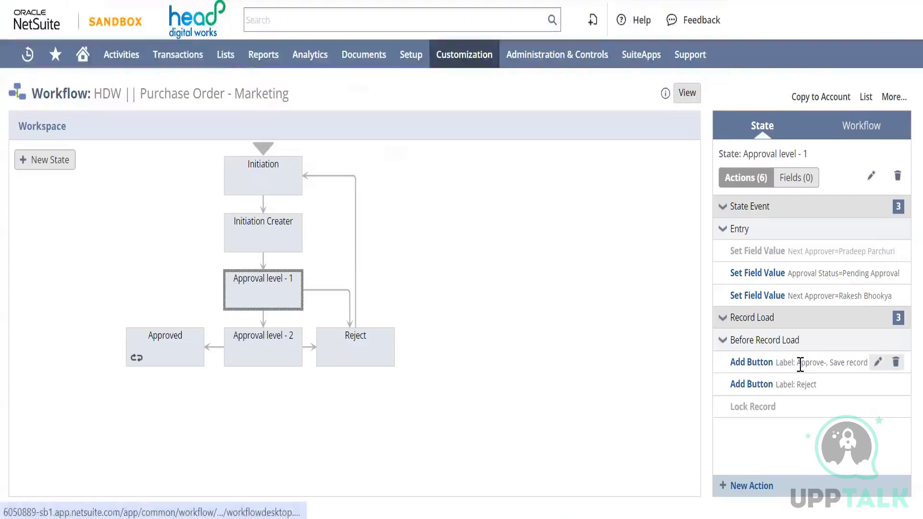
pyautogui.moveTo(799, 364)
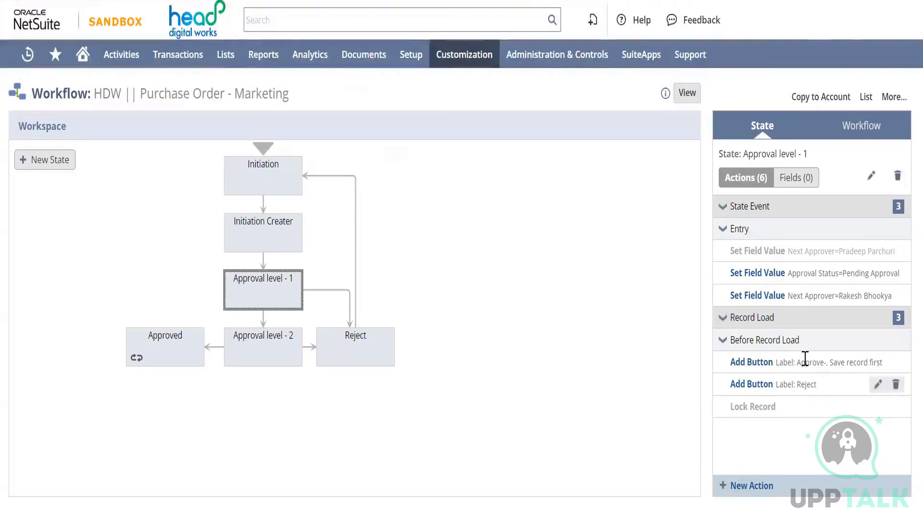
# Compare Initiation Creater's Submit for Approval button action with the Approve and Reject button actions of Approval level - 1
pyautogui.click(247, 240)
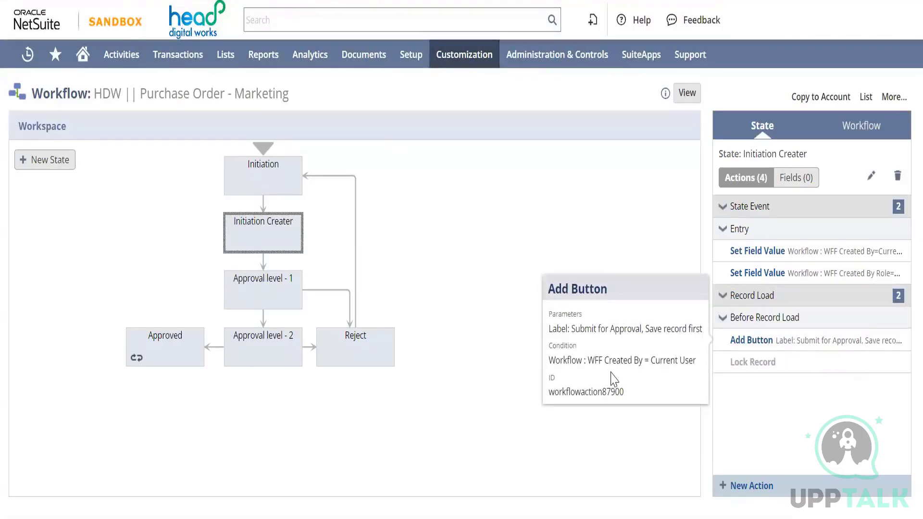
pyautogui.click(253, 291)
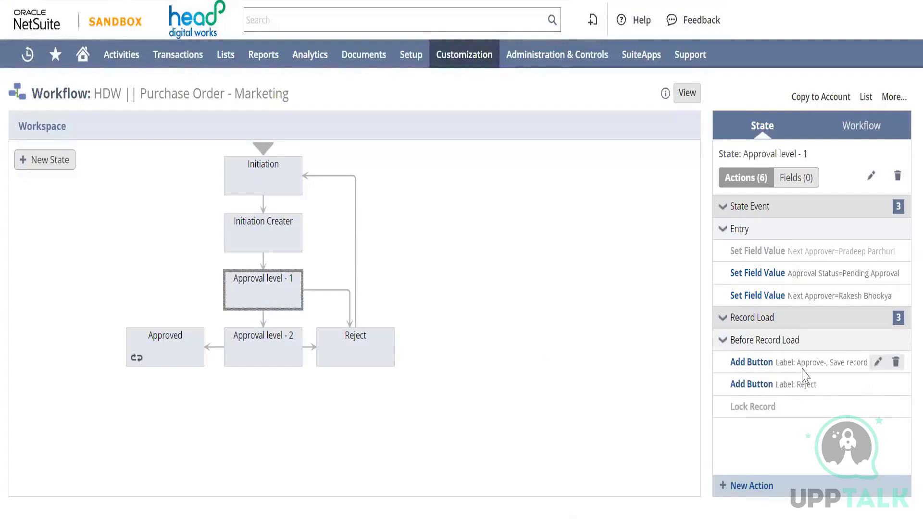
pyautogui.moveTo(808, 397)
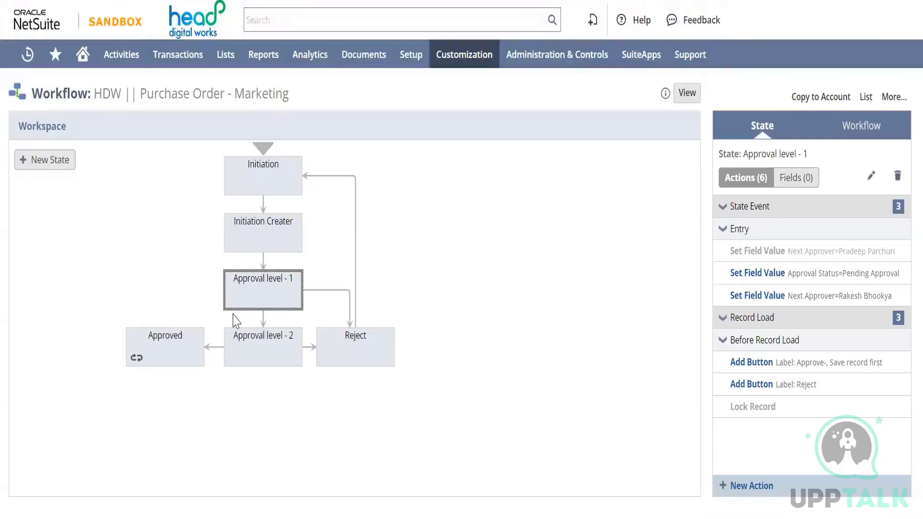
# Select the Approval level - 2 state and review its Next Approver and Approval Status entry actions
pyautogui.moveTo(246, 293)
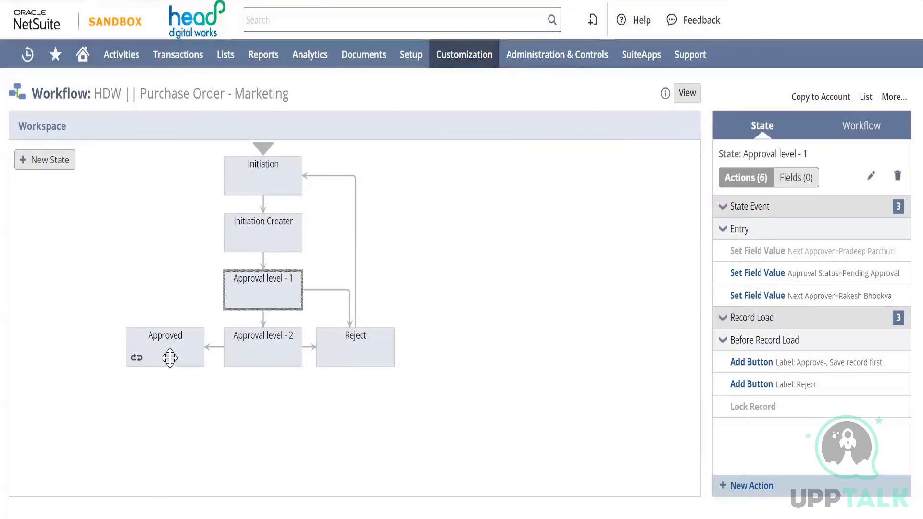
pyautogui.moveTo(257, 348)
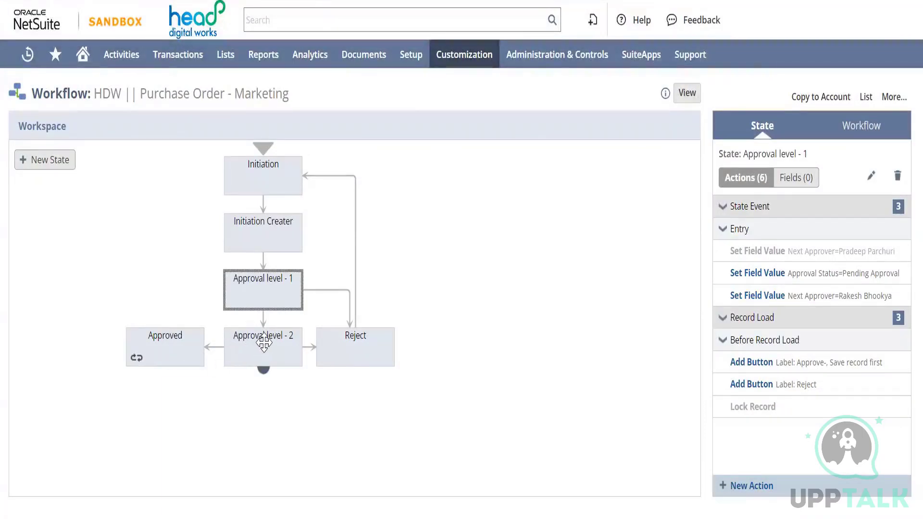
pyautogui.click(264, 342)
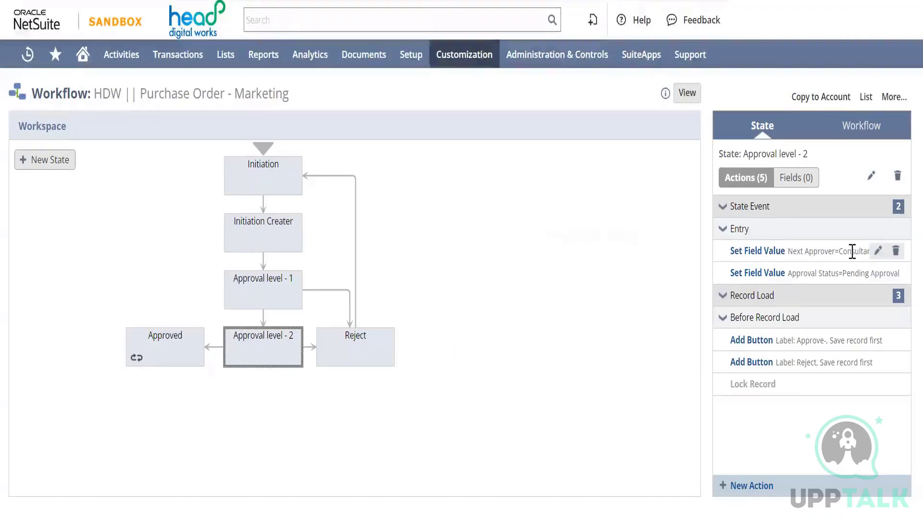
pyautogui.moveTo(833, 248)
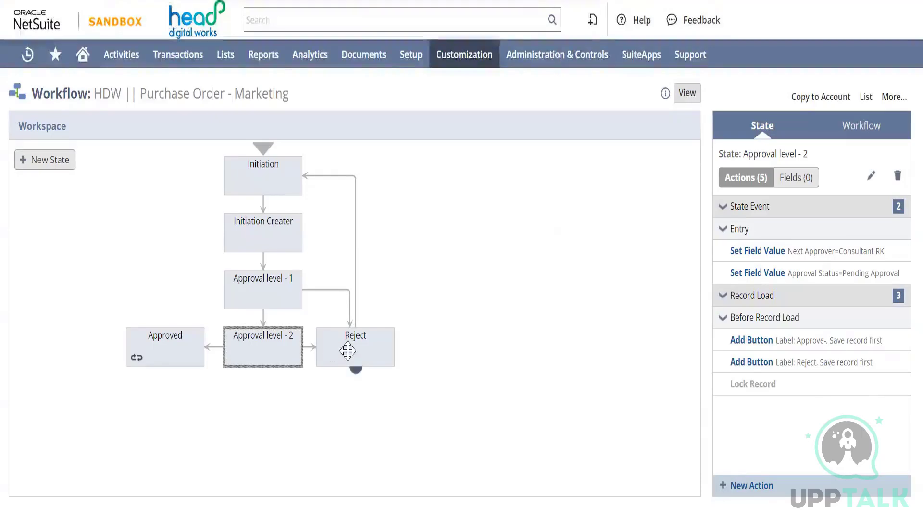
# Review the actions of the Reject state and inspect its transition back to Initiation
pyautogui.moveTo(351, 349)
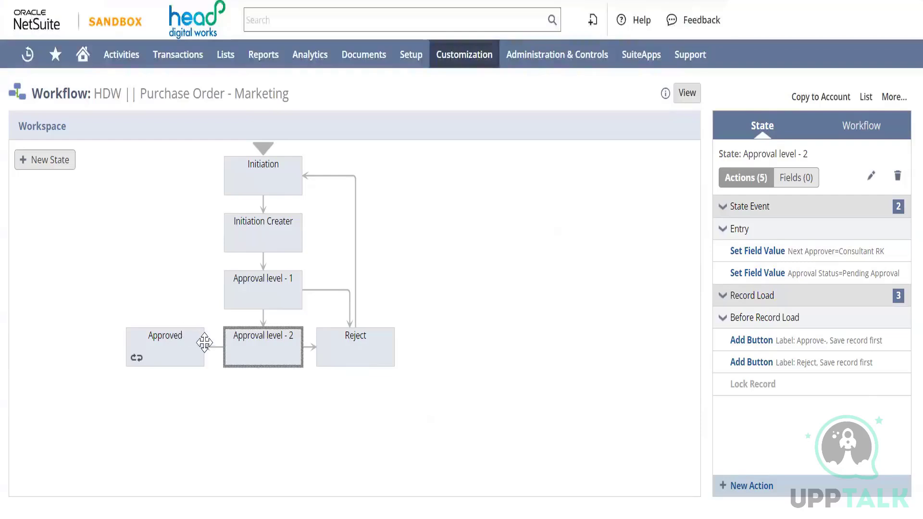
pyautogui.click(341, 355)
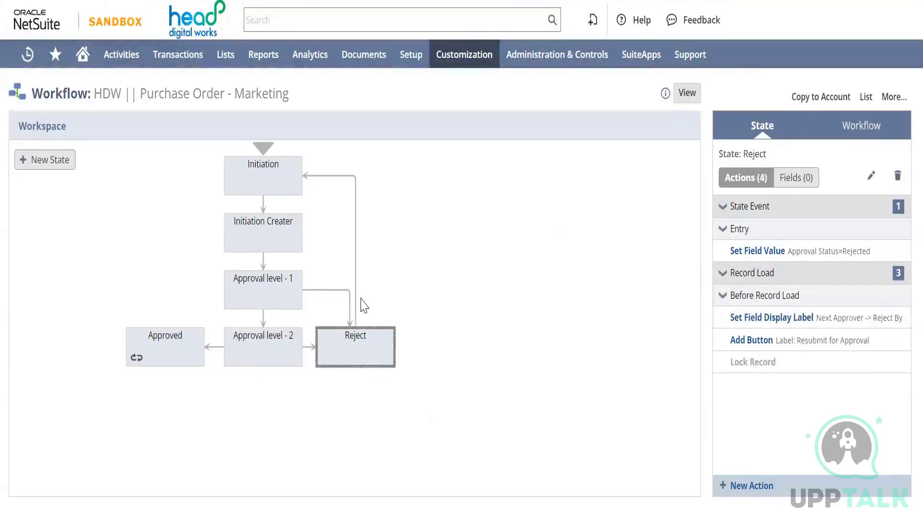
pyautogui.click(355, 266)
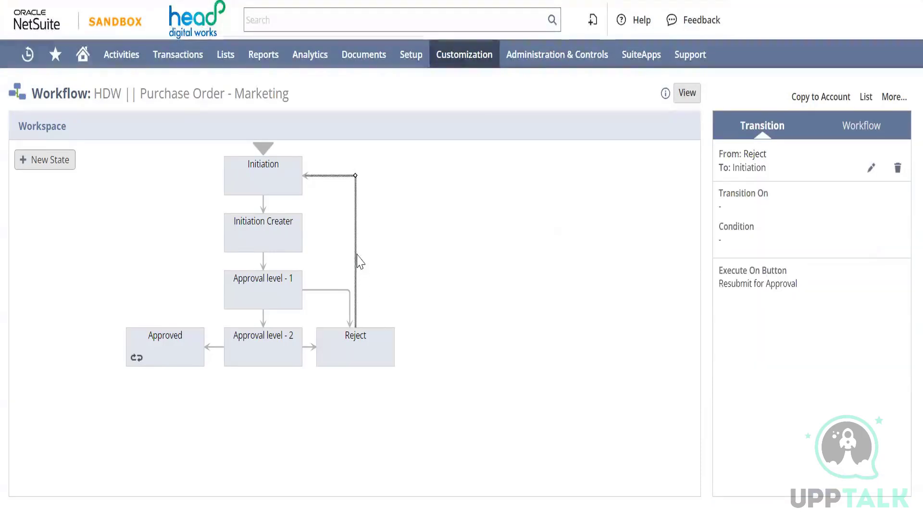